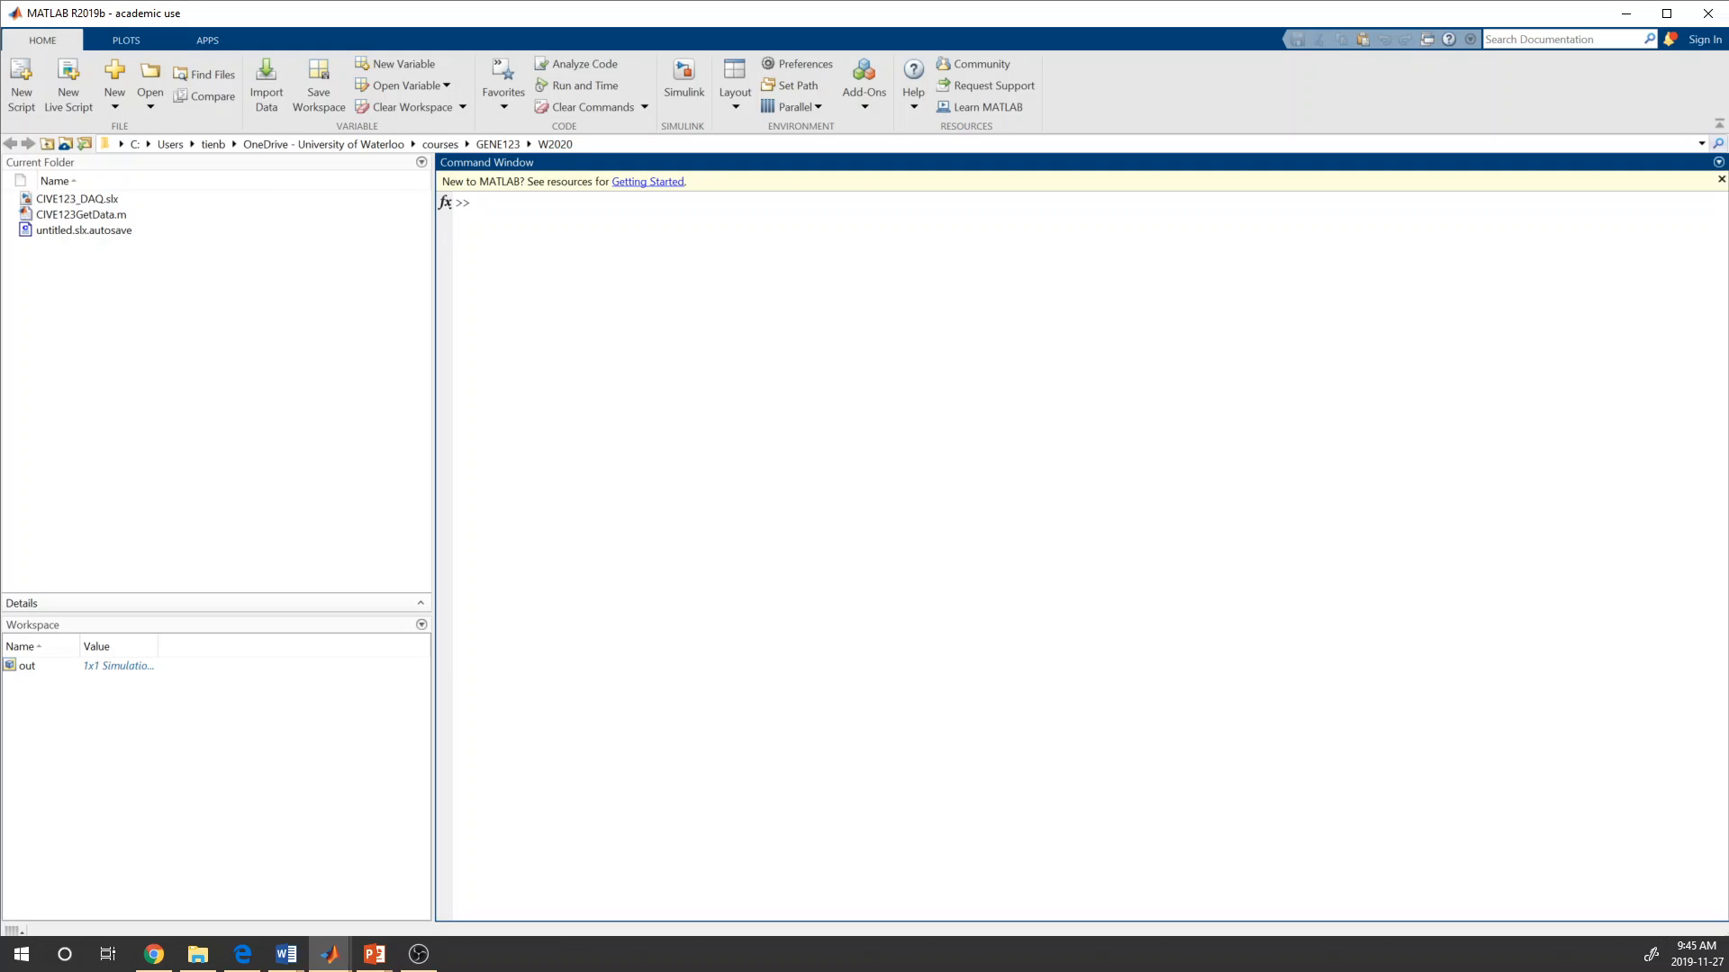
- Launch Simulink with the simulink command and create a new Blank Model
{"action": "left_click", "coordinate": [682, 99]}
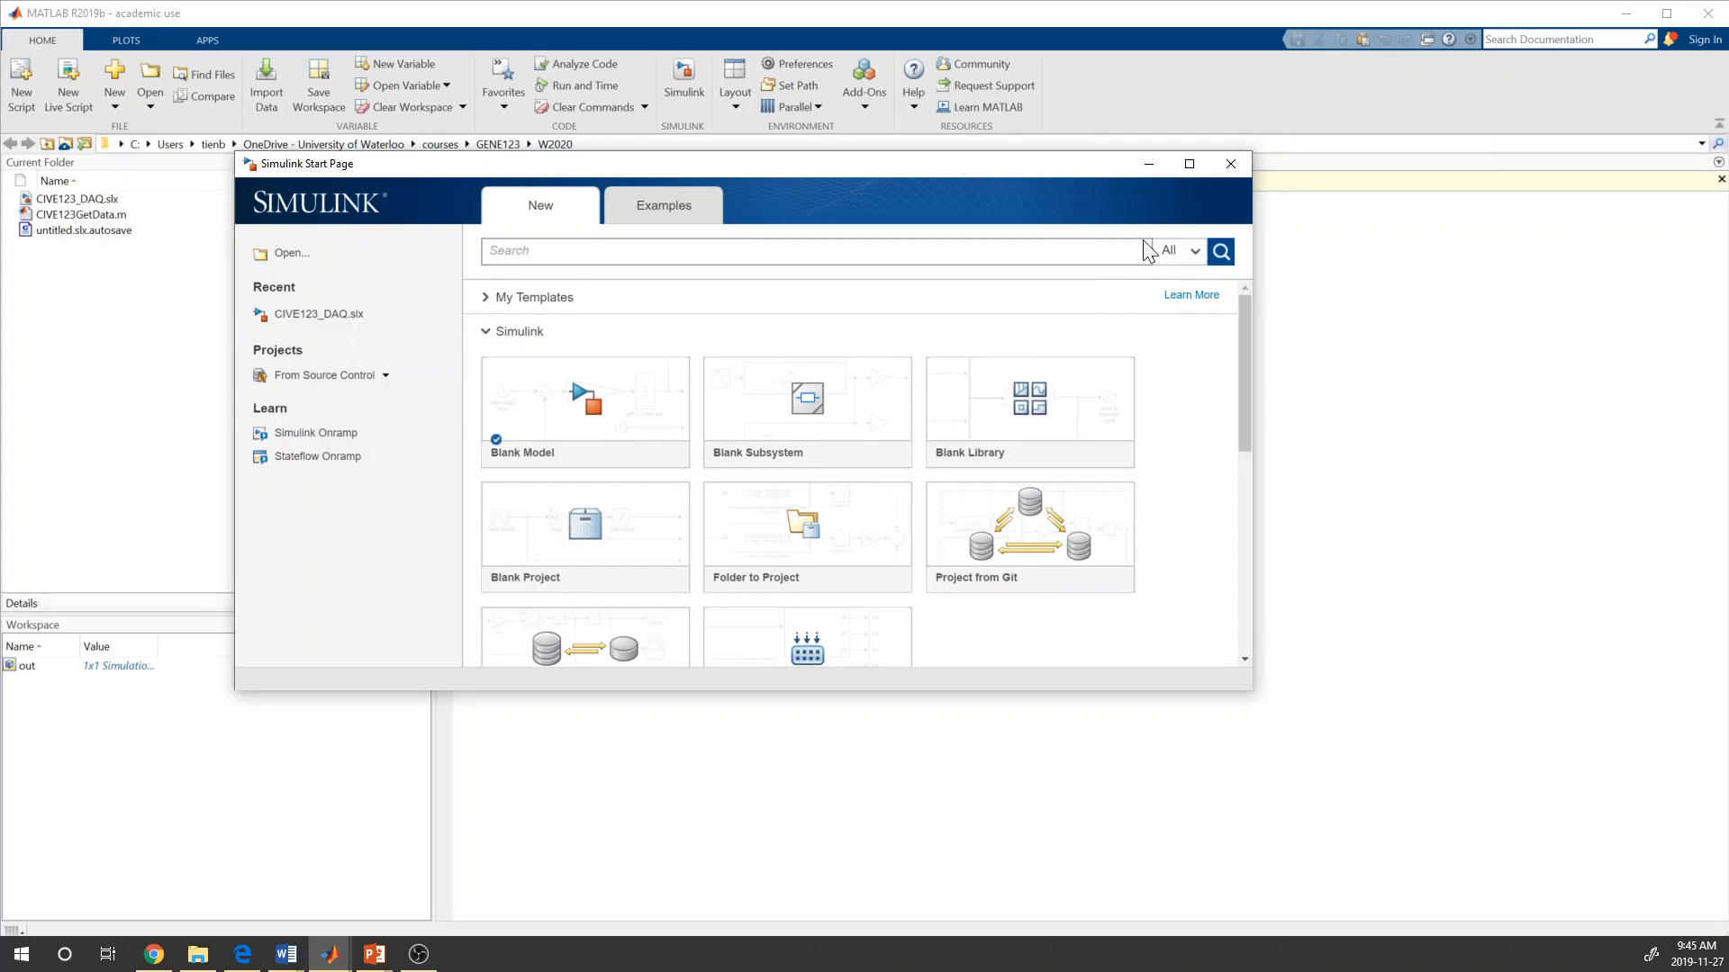
{"action": "left_click", "coordinate": [1229, 164]}
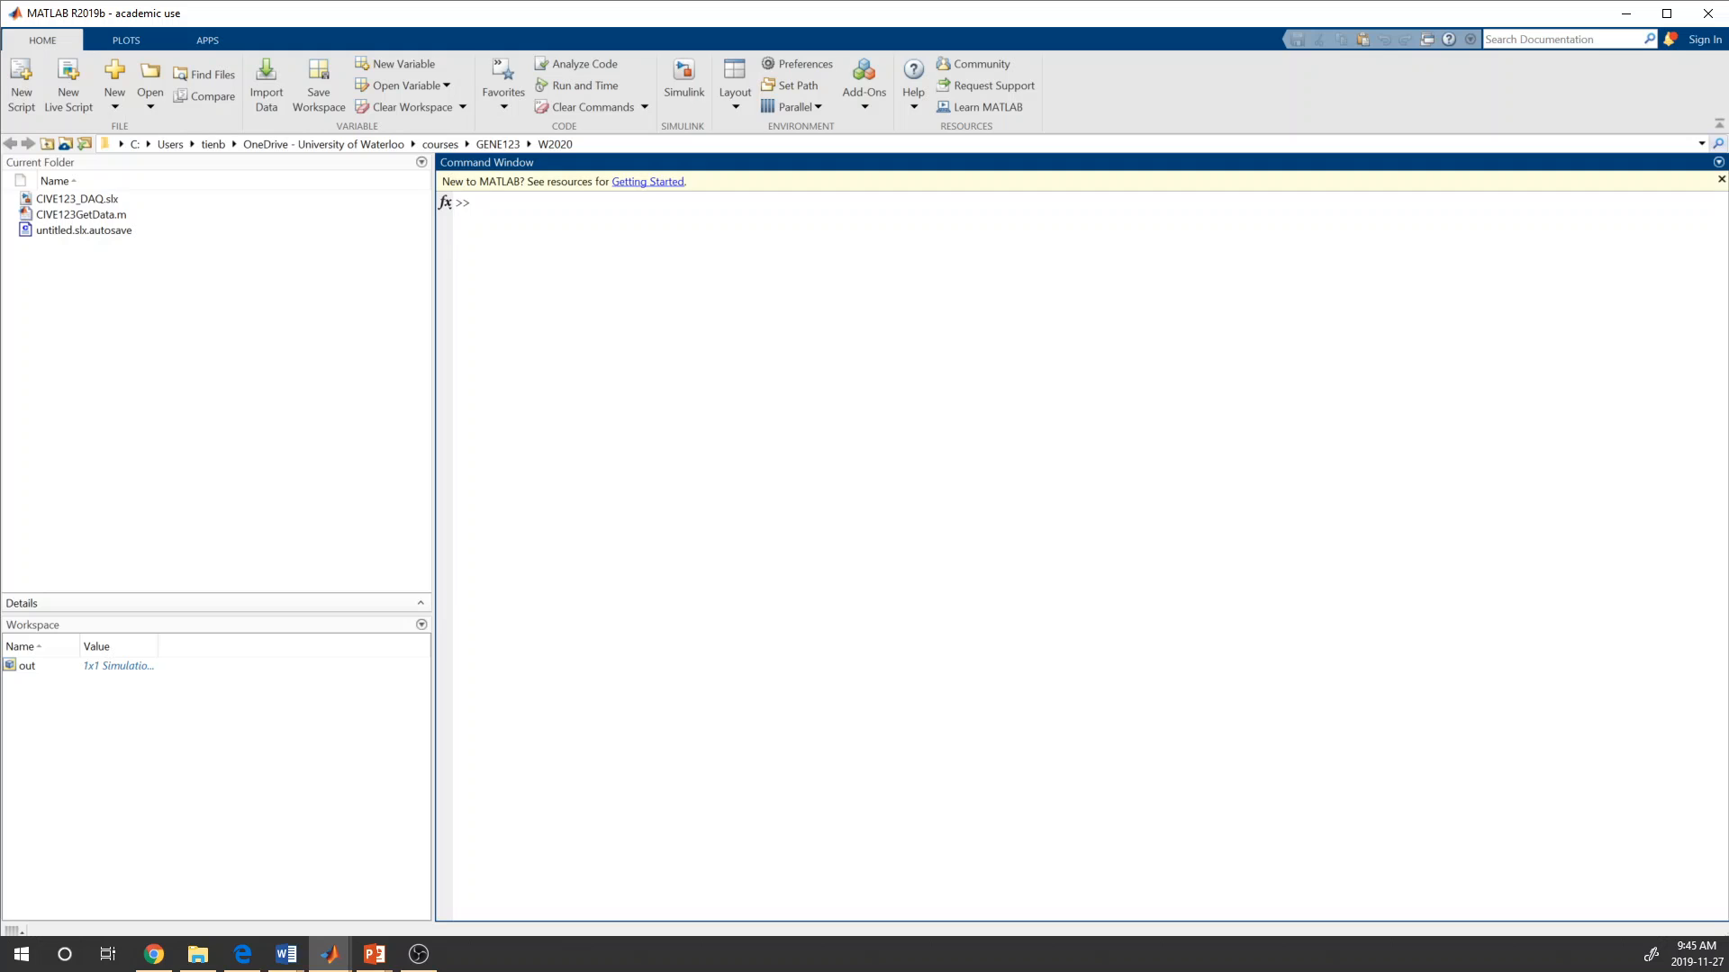
{"action": "type", "text": "simulink"}
{"action": "key", "text": "Return"}
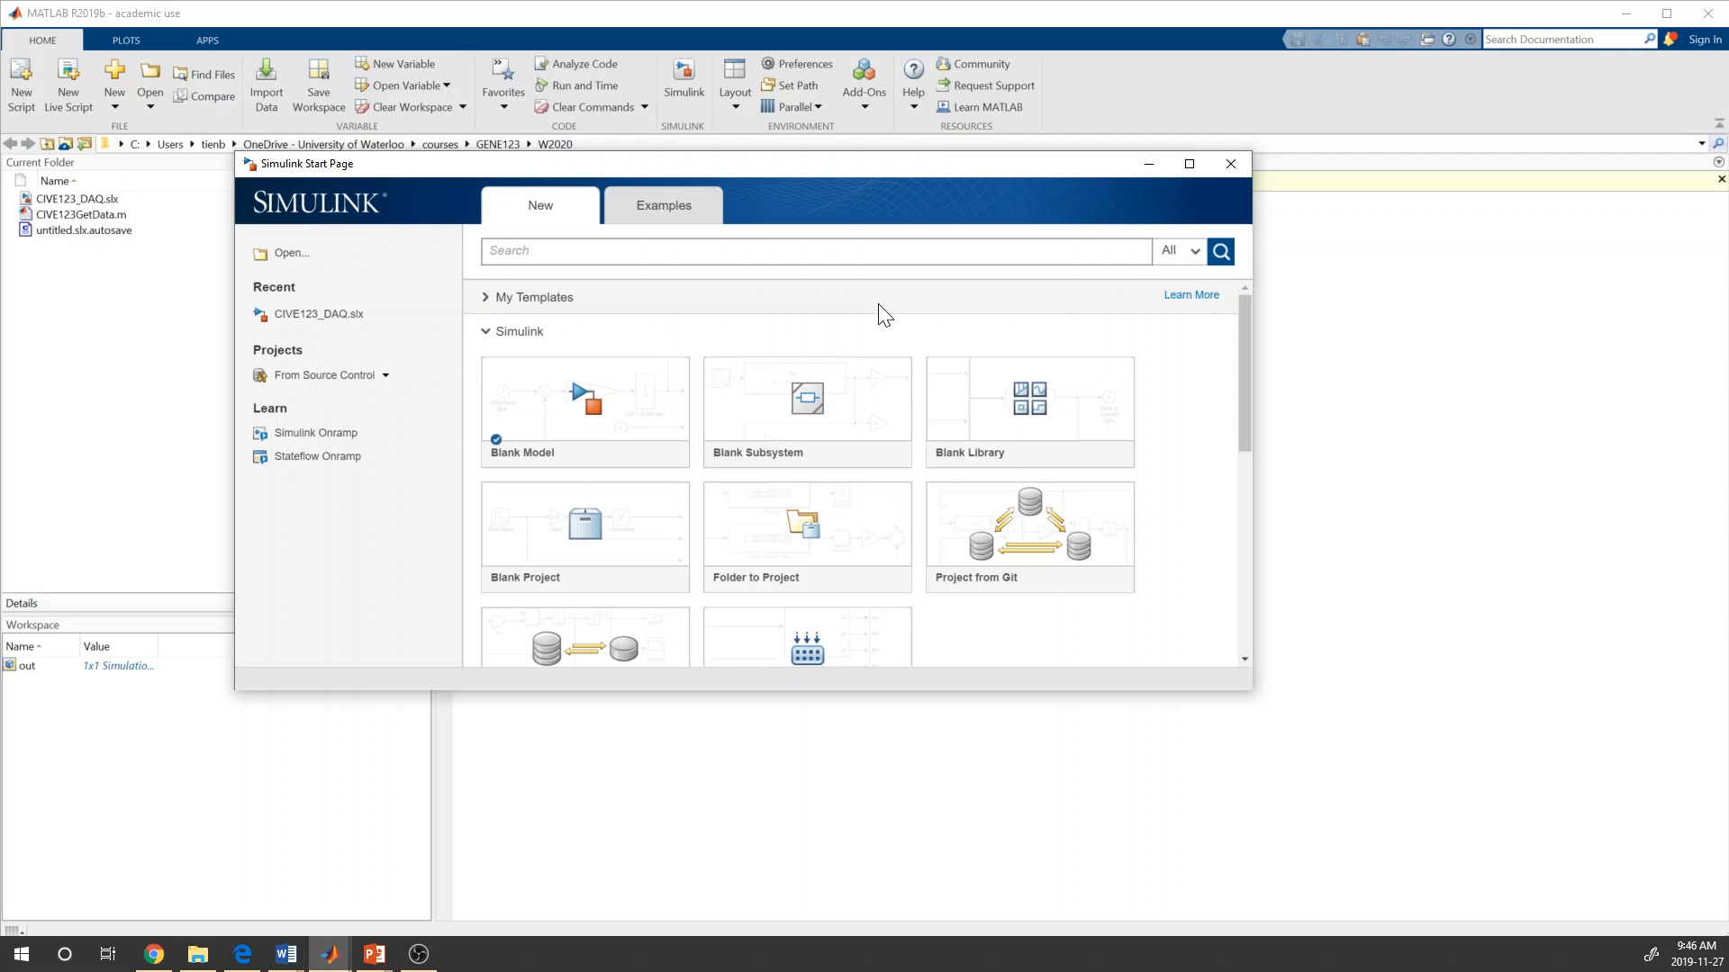
{"action": "left_click", "coordinate": [650, 399]}
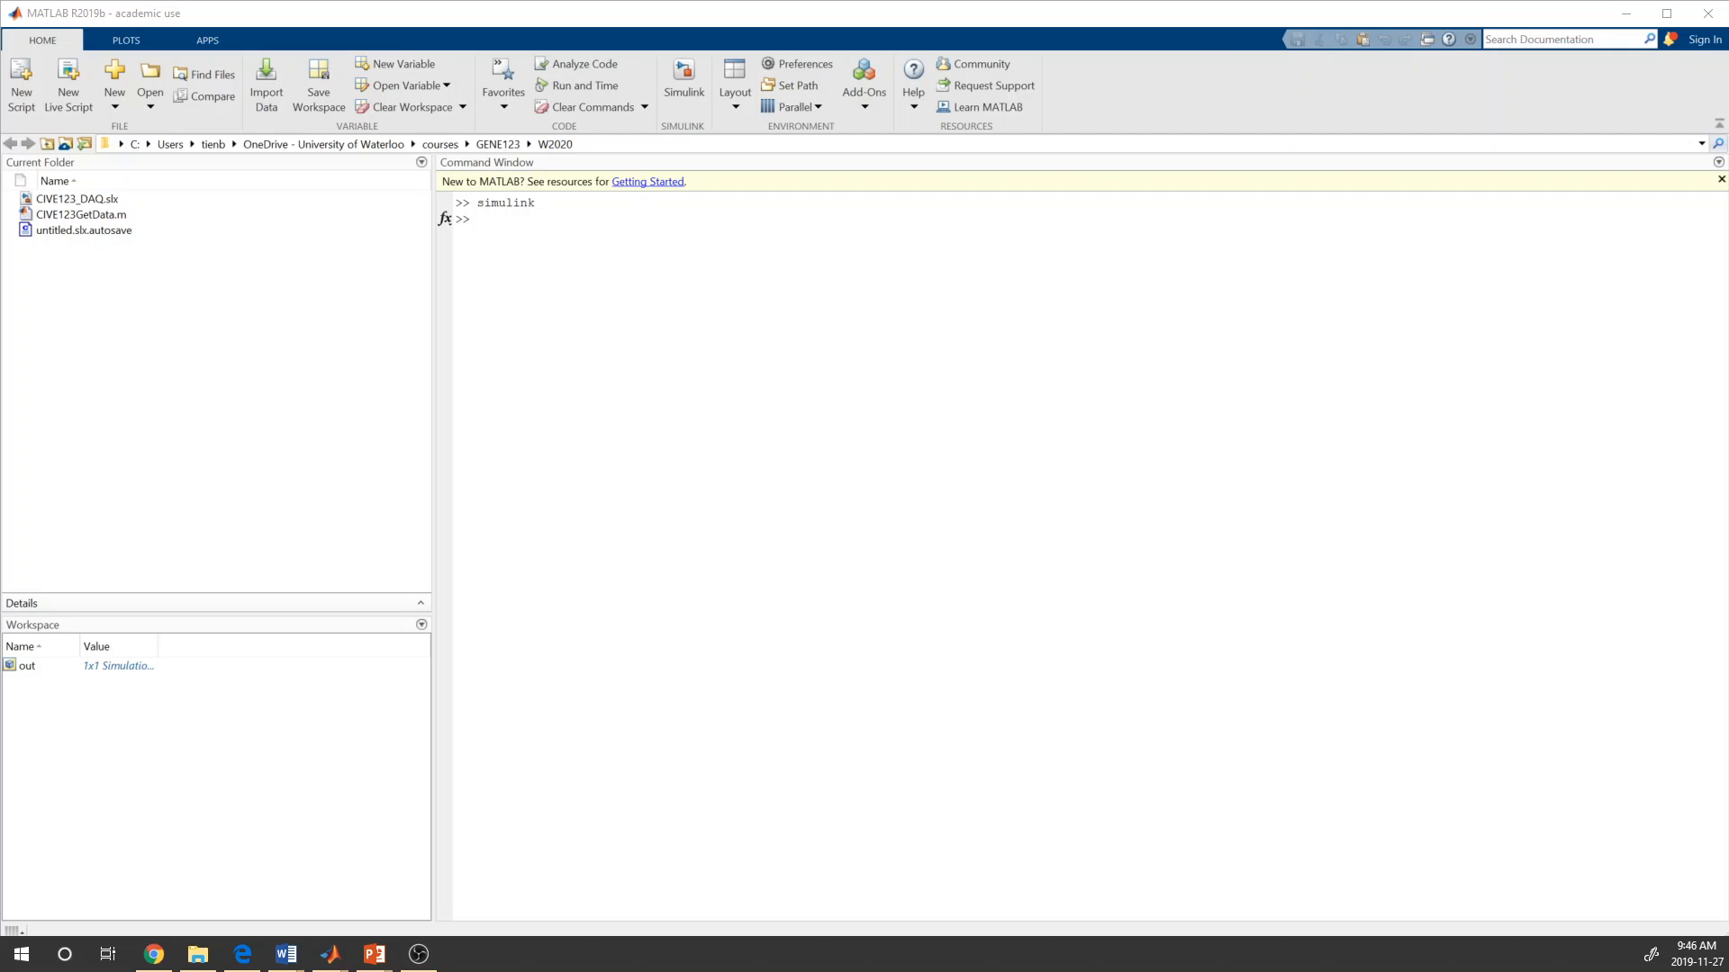
- Open the Simulink Library Browser and arrange it beside the blank model window, with the Simulink library expanded
{"action": "left_click_drag", "start_coordinate": [798, 52], "coordinate": [549, 107]}
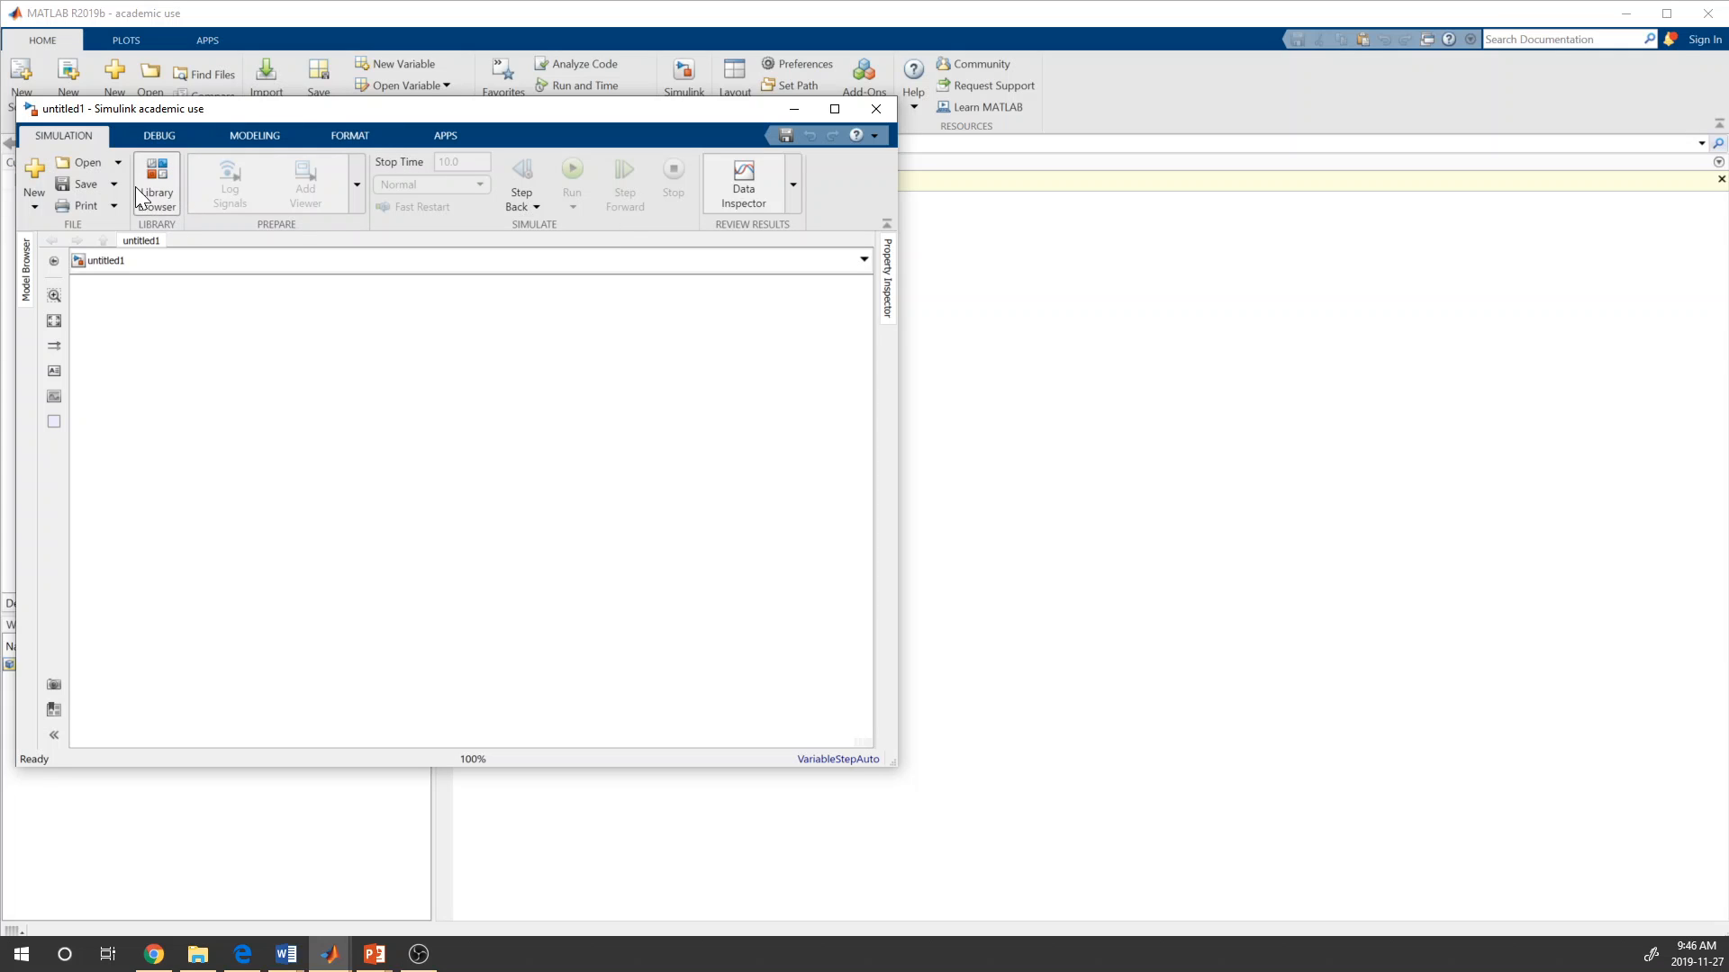
{"action": "left_click", "coordinate": [162, 197]}
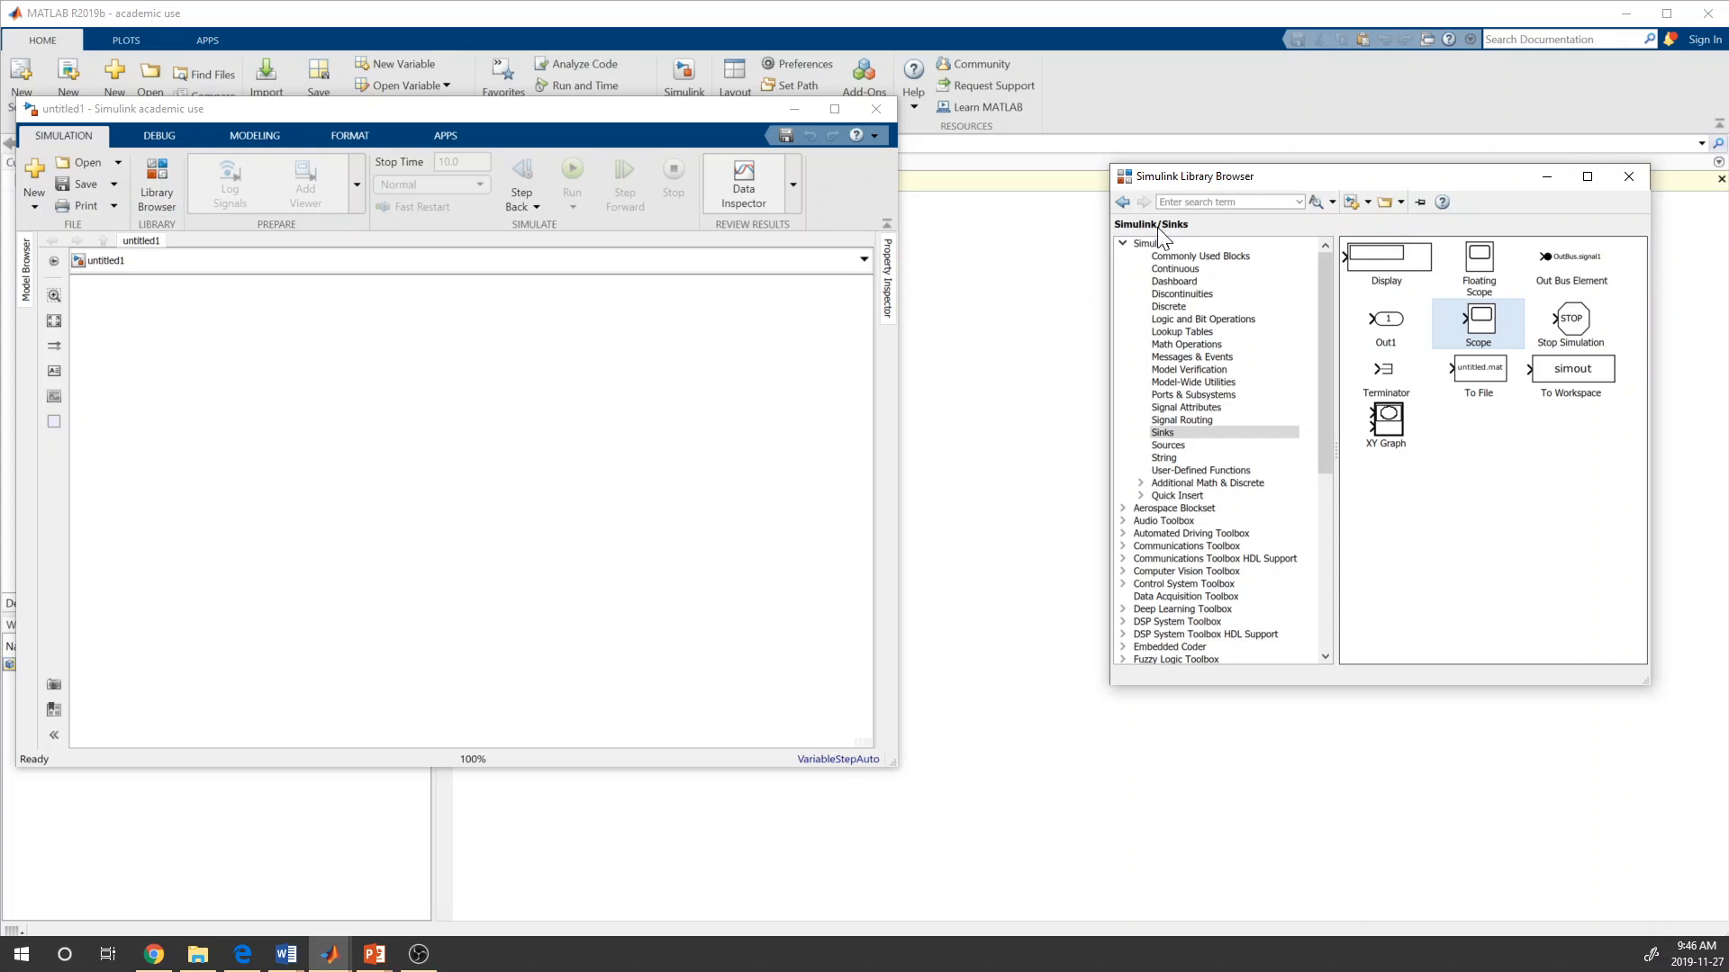
{"action": "left_click_drag", "start_coordinate": [1349, 184], "coordinate": [1145, 153]}
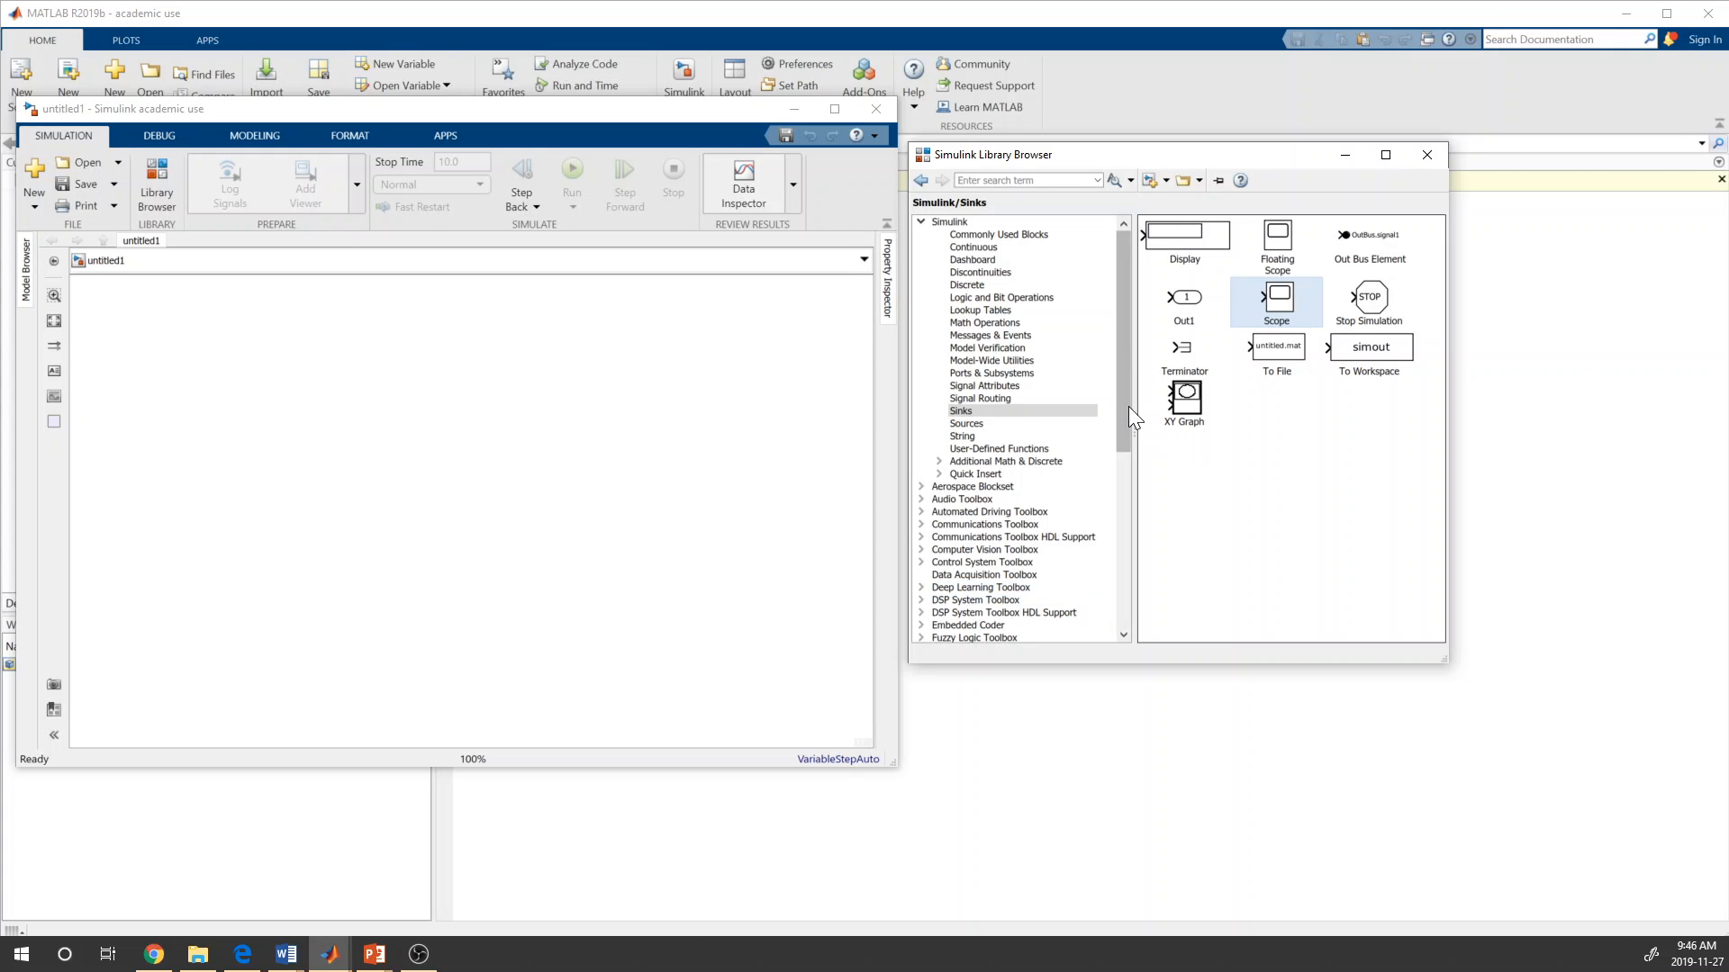
{"action": "left_click", "coordinate": [925, 222]}
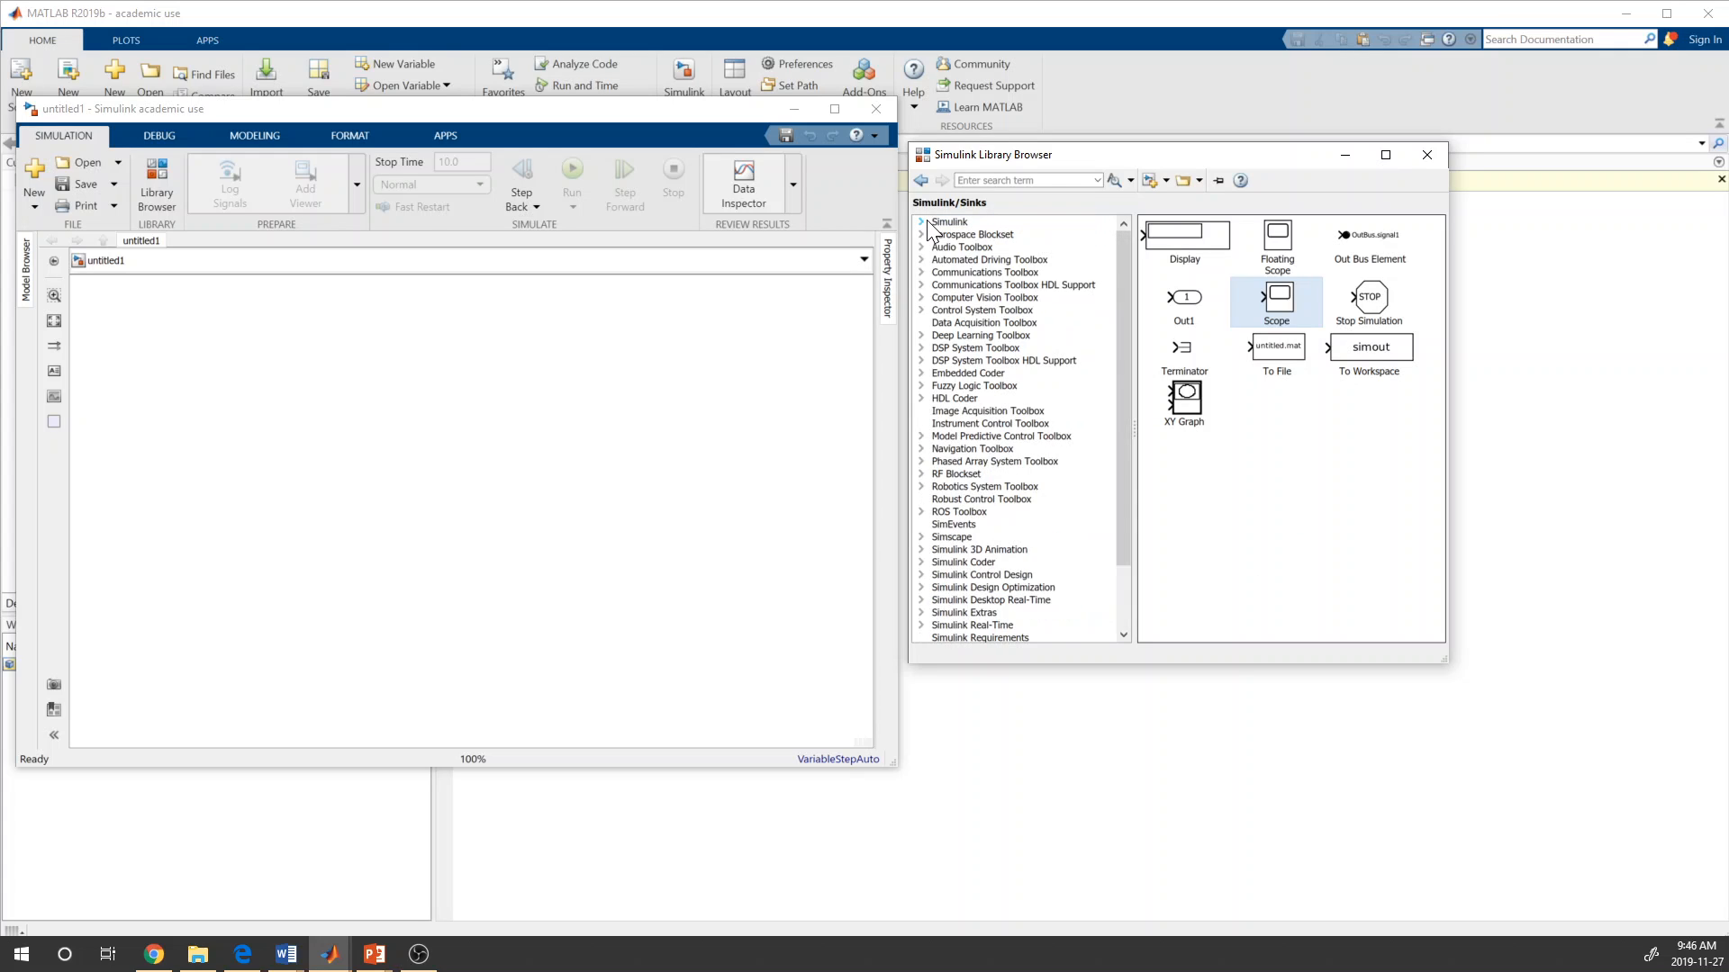
{"action": "left_click", "coordinate": [926, 223]}
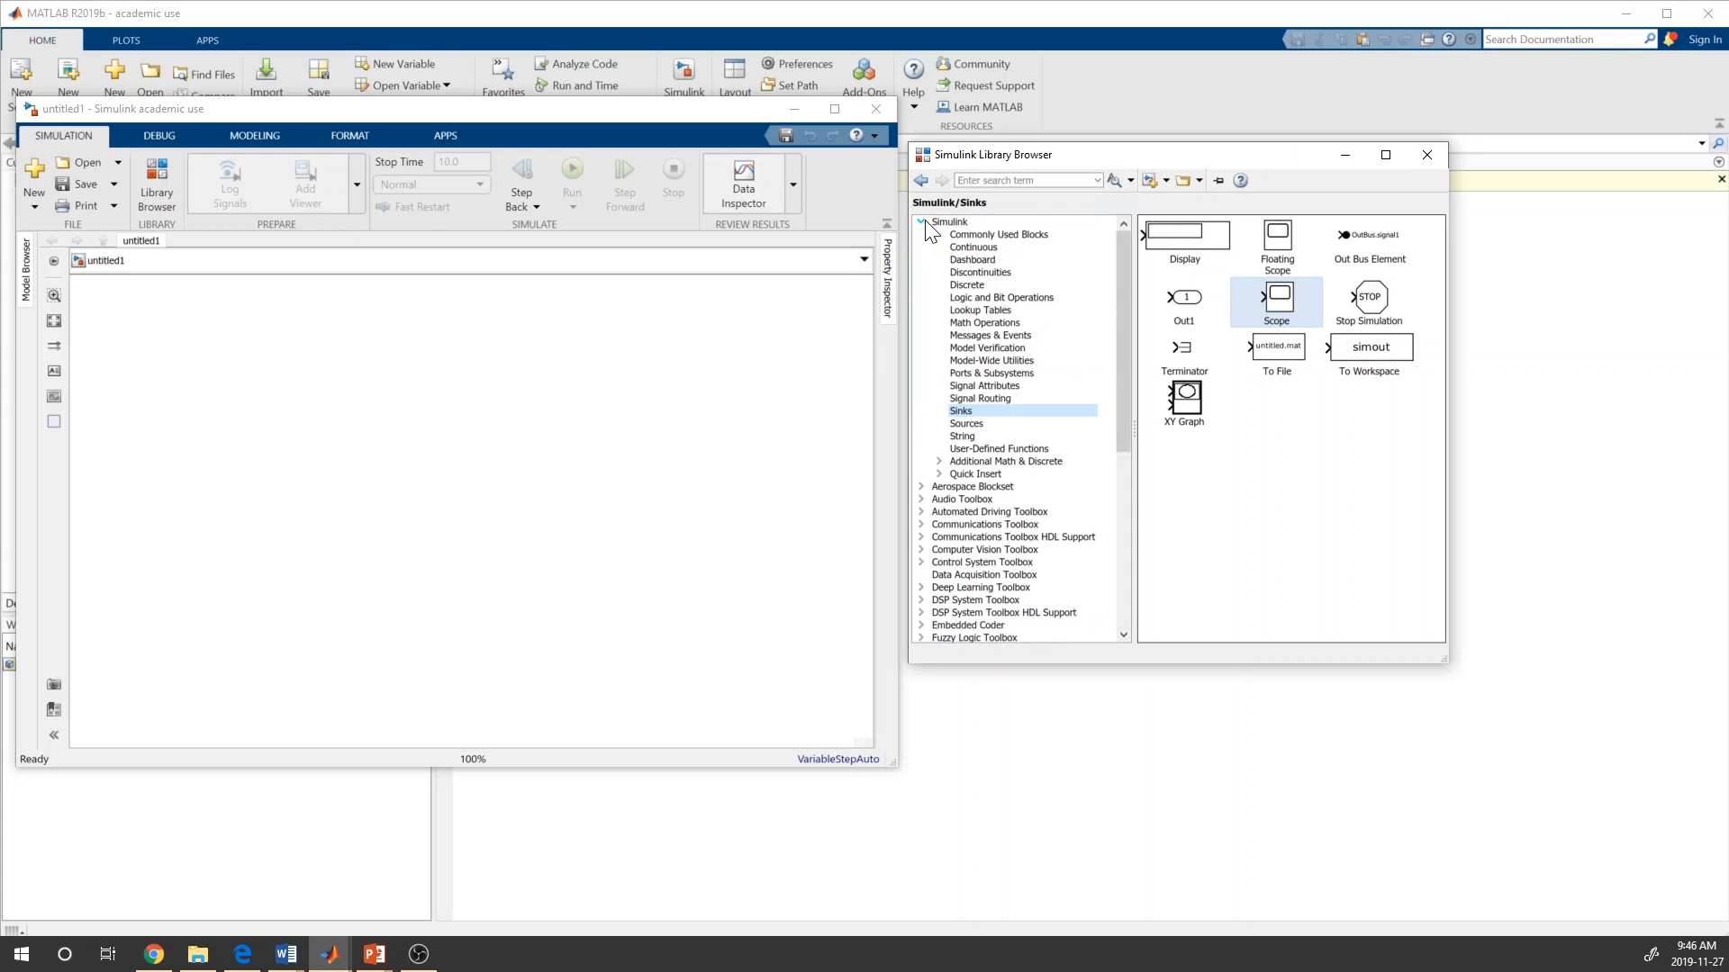
- Add an Integrator block from the Continuous library to the model, leaving its initial condition at the default
{"action": "left_click", "coordinate": [1044, 236]}
{"action": "left_click", "coordinate": [1025, 246]}
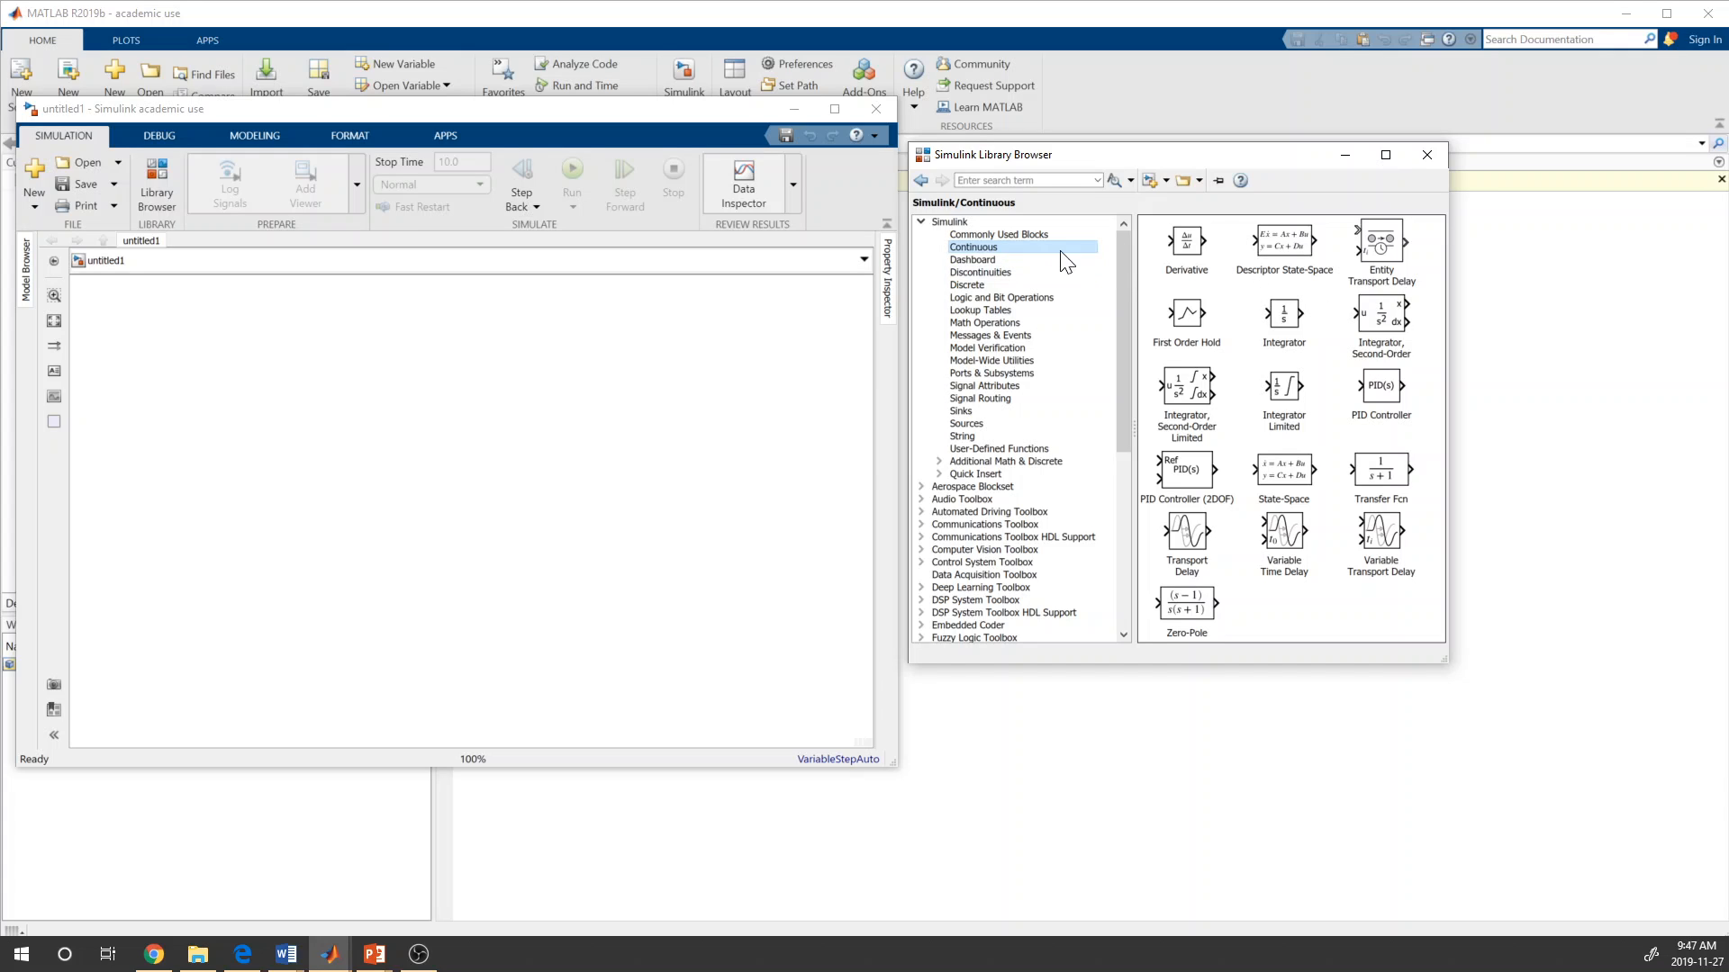
{"action": "left_click", "coordinate": [1293, 333]}
{"action": "left_click_drag", "start_coordinate": [1293, 334], "coordinate": [317, 434]}
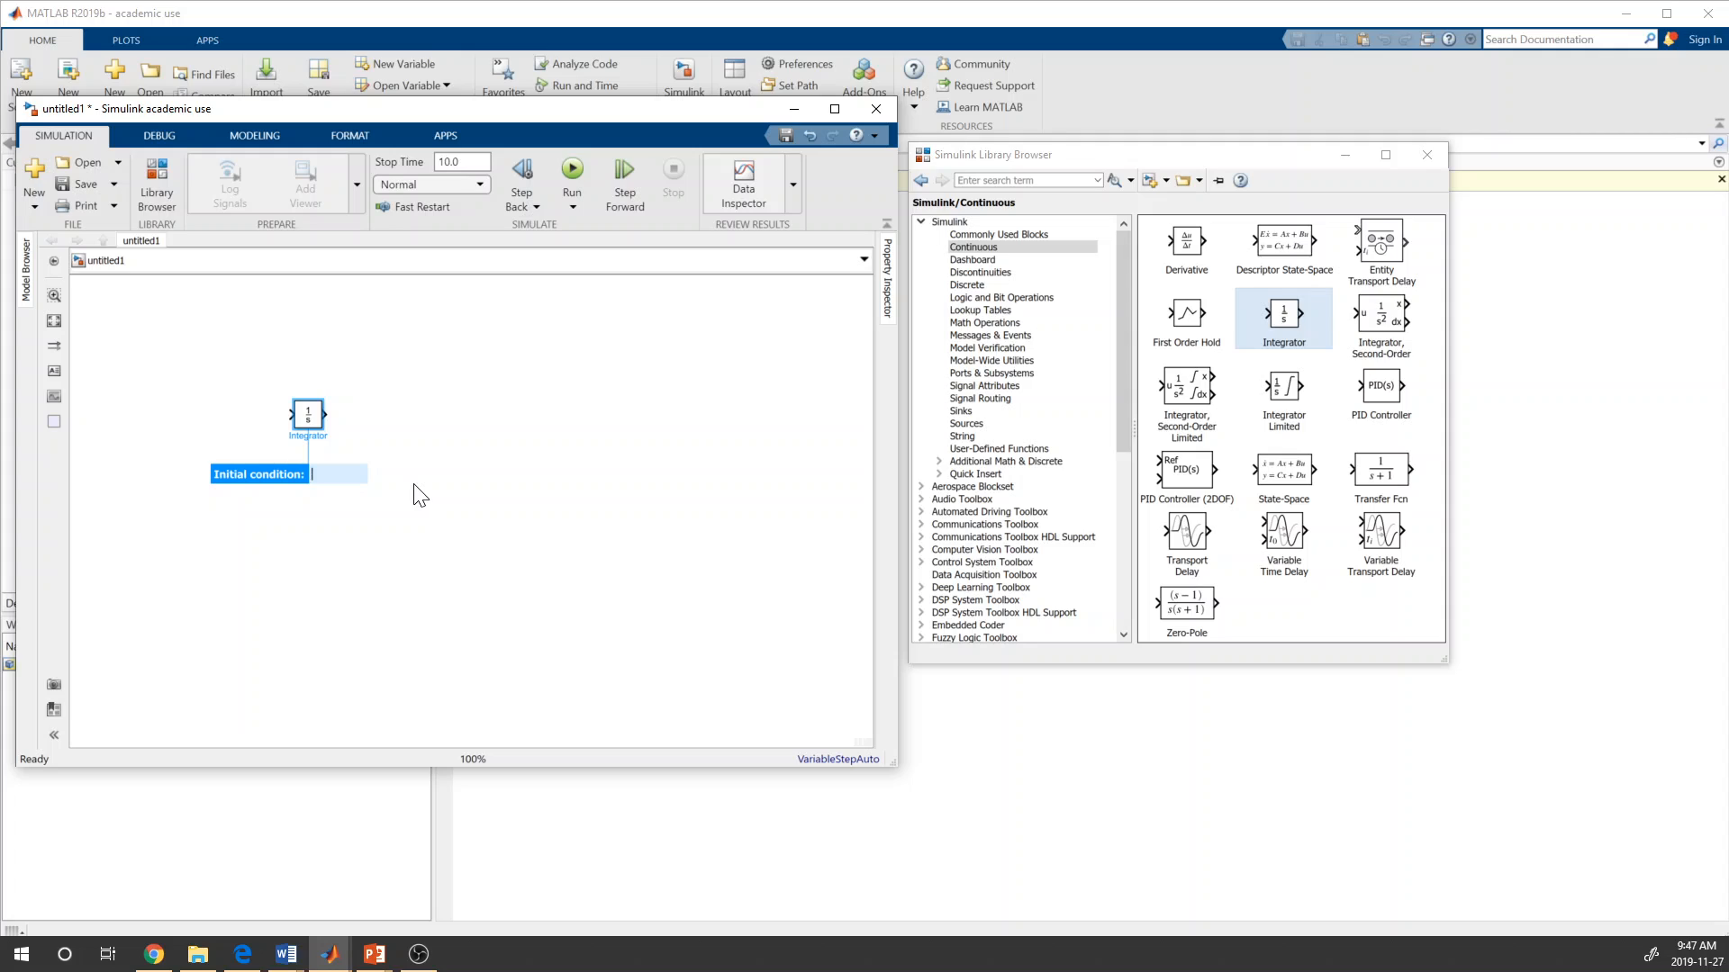
{"action": "left_click", "coordinate": [469, 502]}
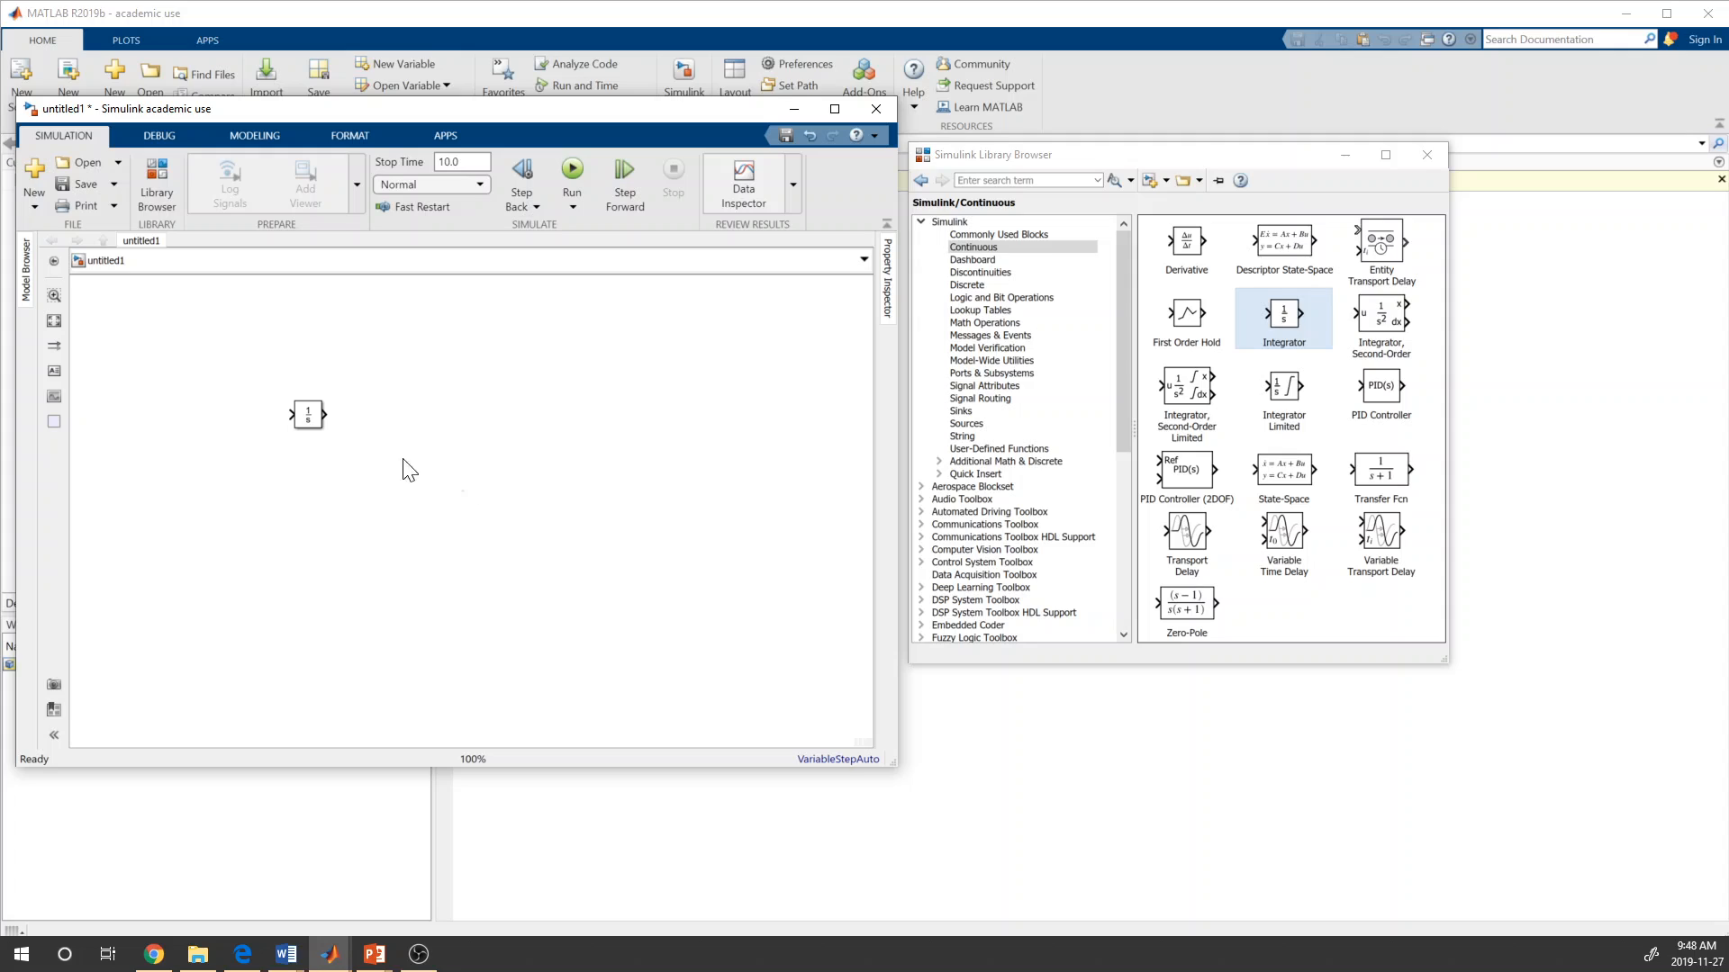
{"action": "scroll", "coordinate": [343, 454], "scroll_direction": "up", "scroll_amount": 1}
{"action": "scroll", "coordinate": [342, 455], "scroll_direction": "up", "scroll_amount": 5}
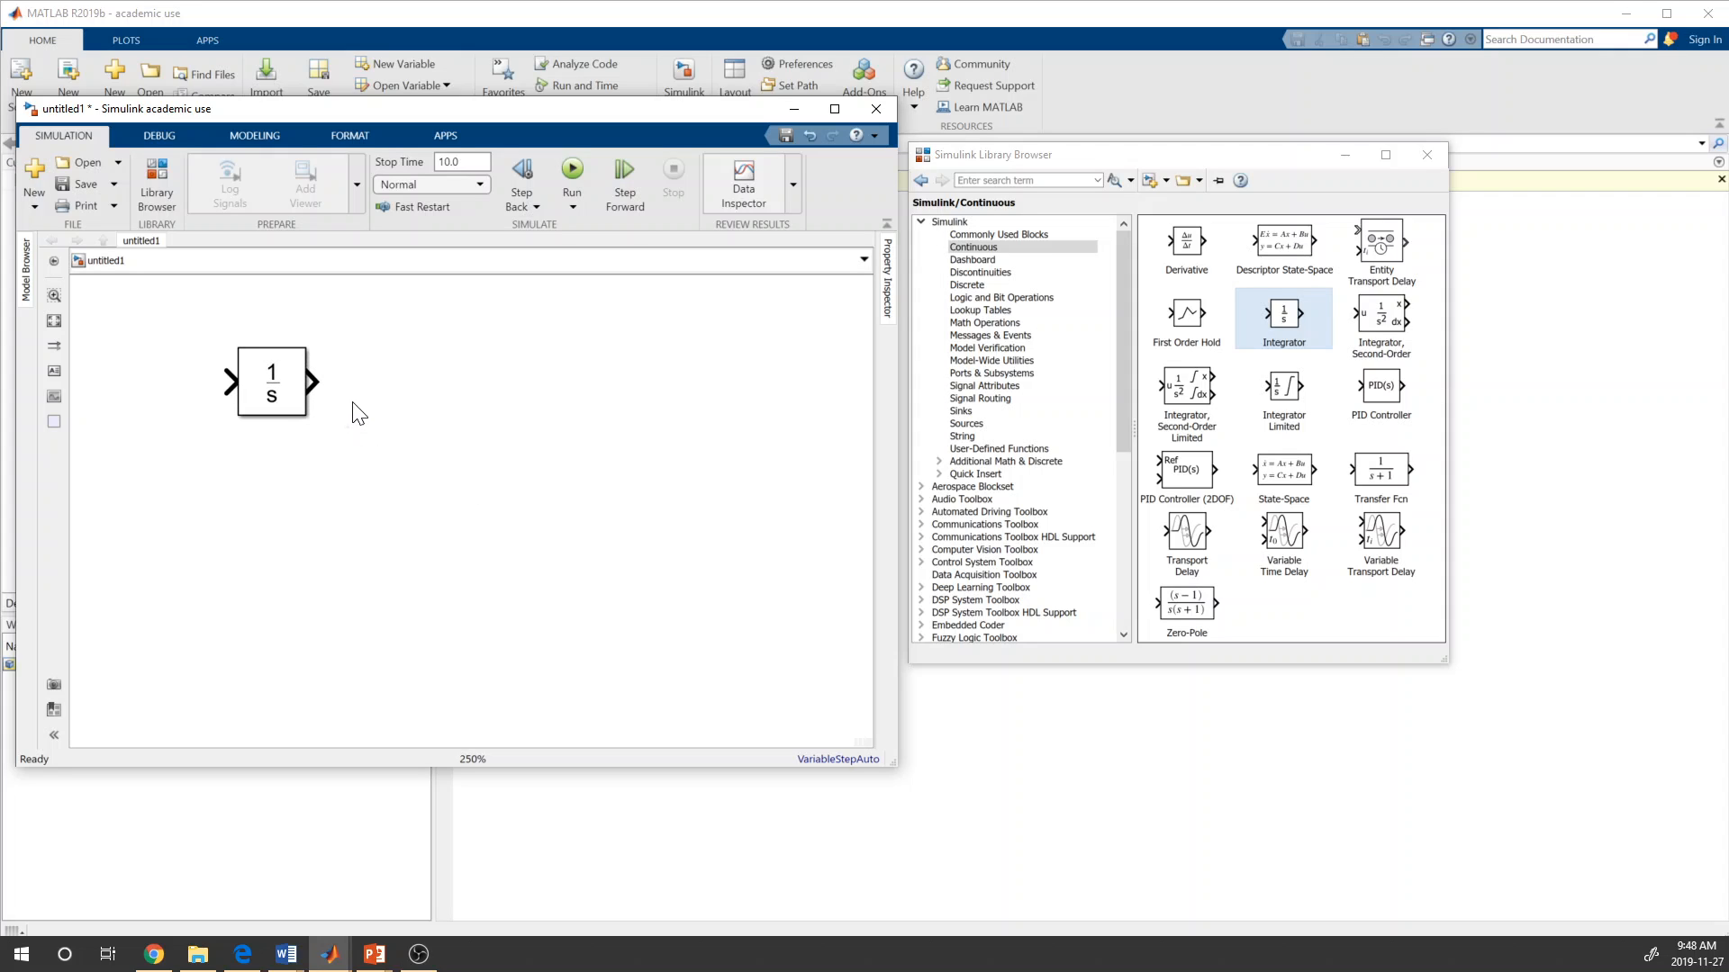
{"action": "left_click_drag", "start_coordinate": [363, 395], "coordinate": [421, 510]}
{"action": "scroll", "coordinate": [423, 509], "scroll_direction": "up", "scroll_amount": 1}
{"action": "scroll", "coordinate": [423, 509], "scroll_direction": "left", "scroll_amount": 1}
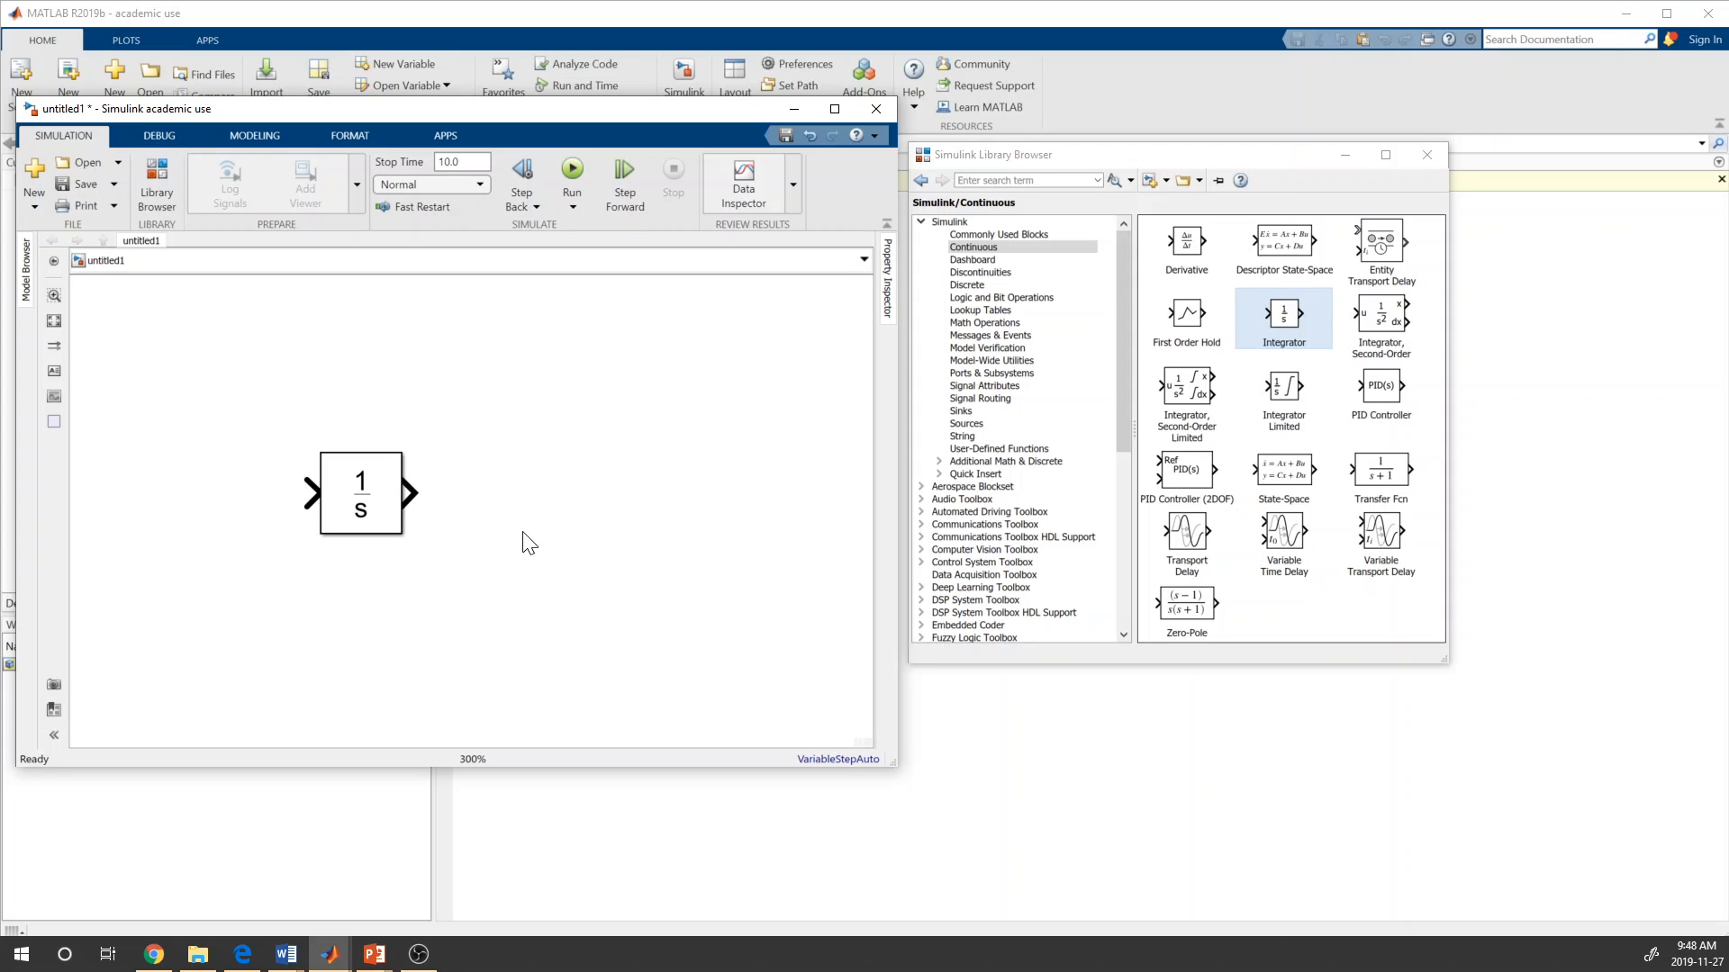
- Review the Integrator block's parameters, including its initial condition
{"action": "left_click", "coordinate": [363, 497]}
{"action": "double_click", "coordinate": [363, 497]}
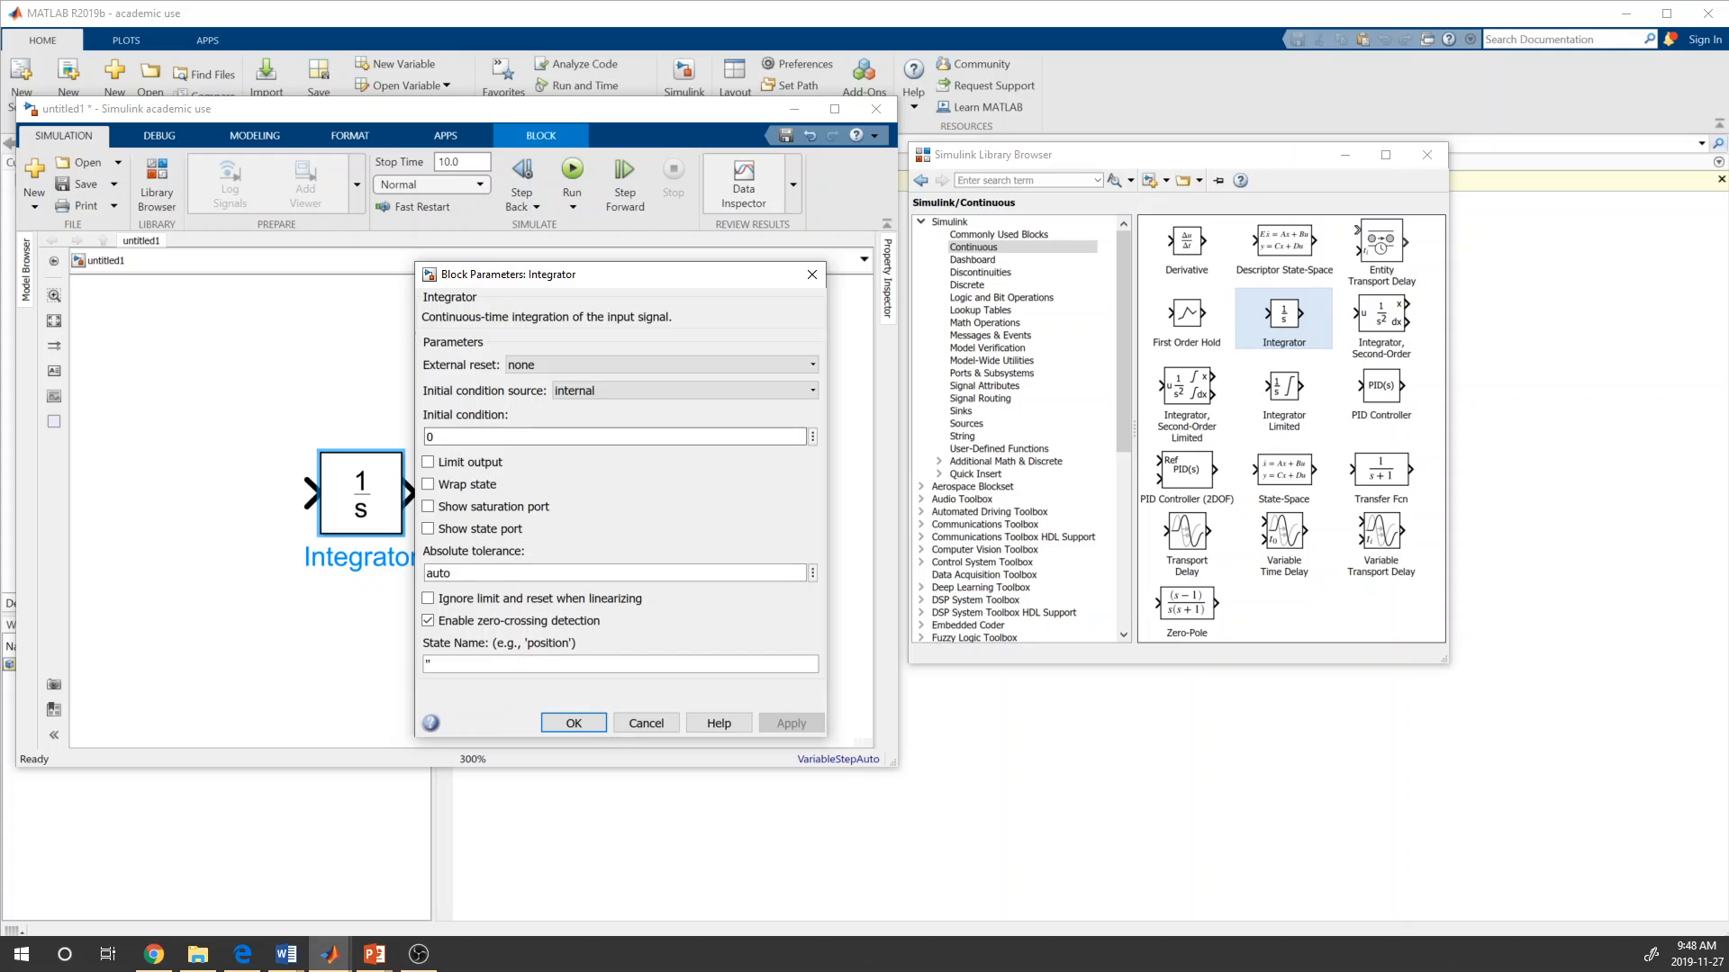
{"action": "left_click", "coordinate": [591, 720]}
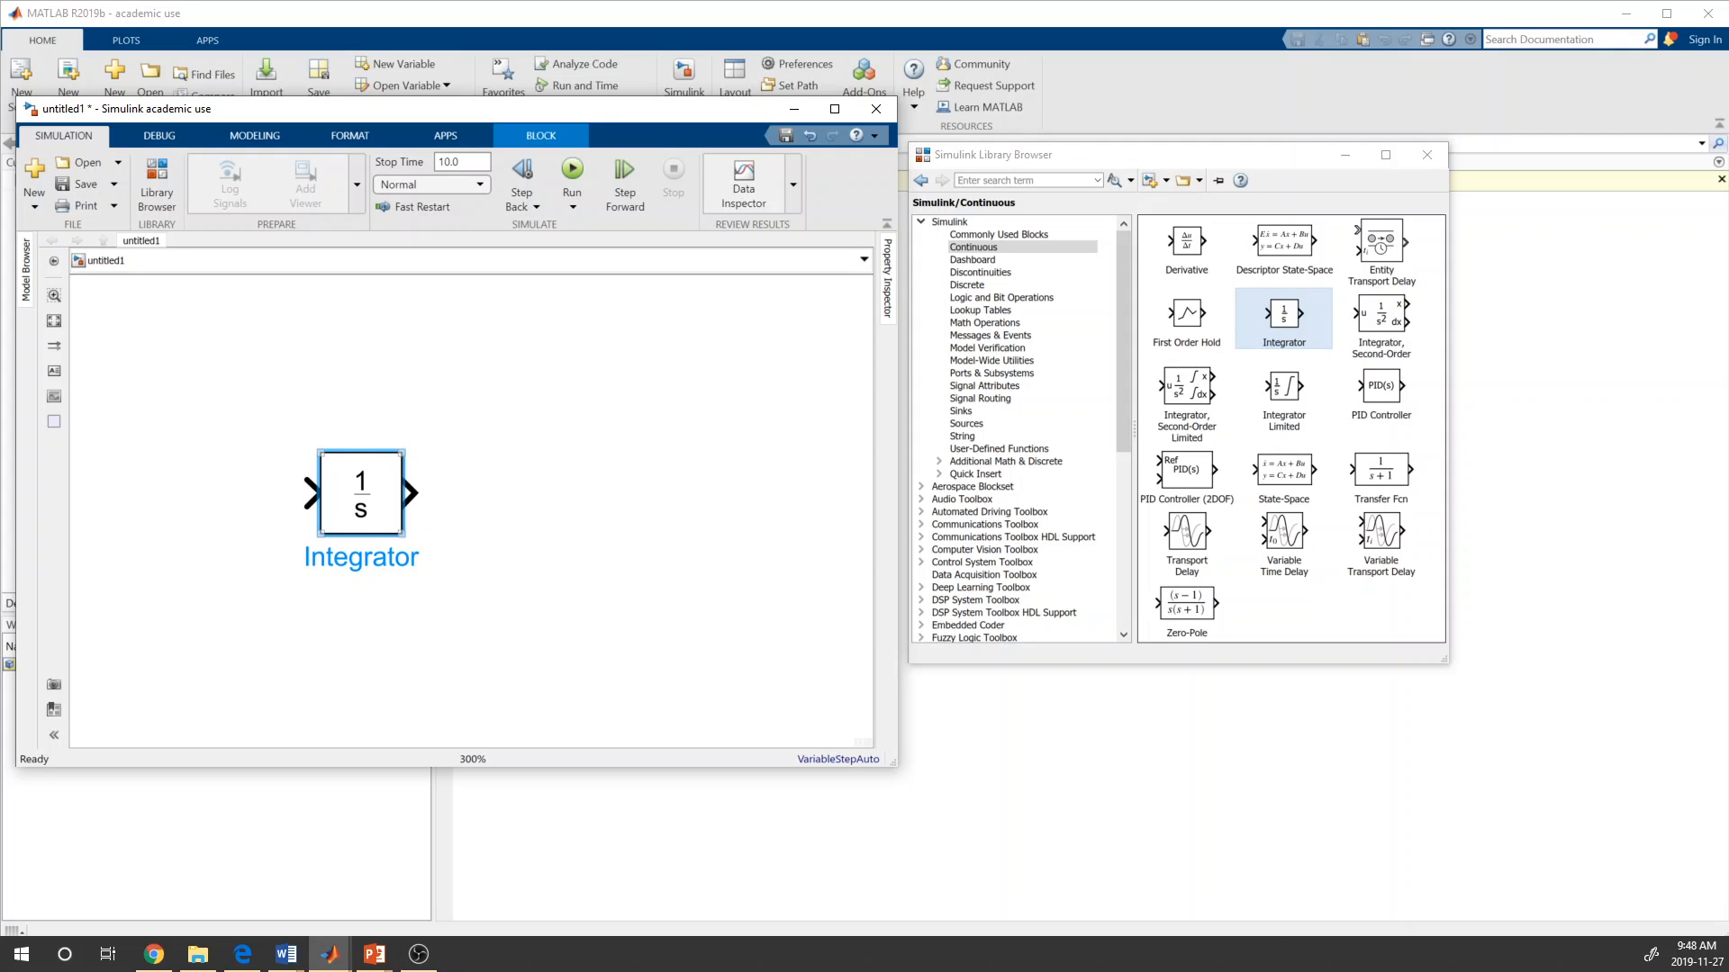
- Rename the Integrator block as xDot
{"action": "left_click", "coordinate": [349, 556]}
{"action": "double_click", "coordinate": [349, 556]}
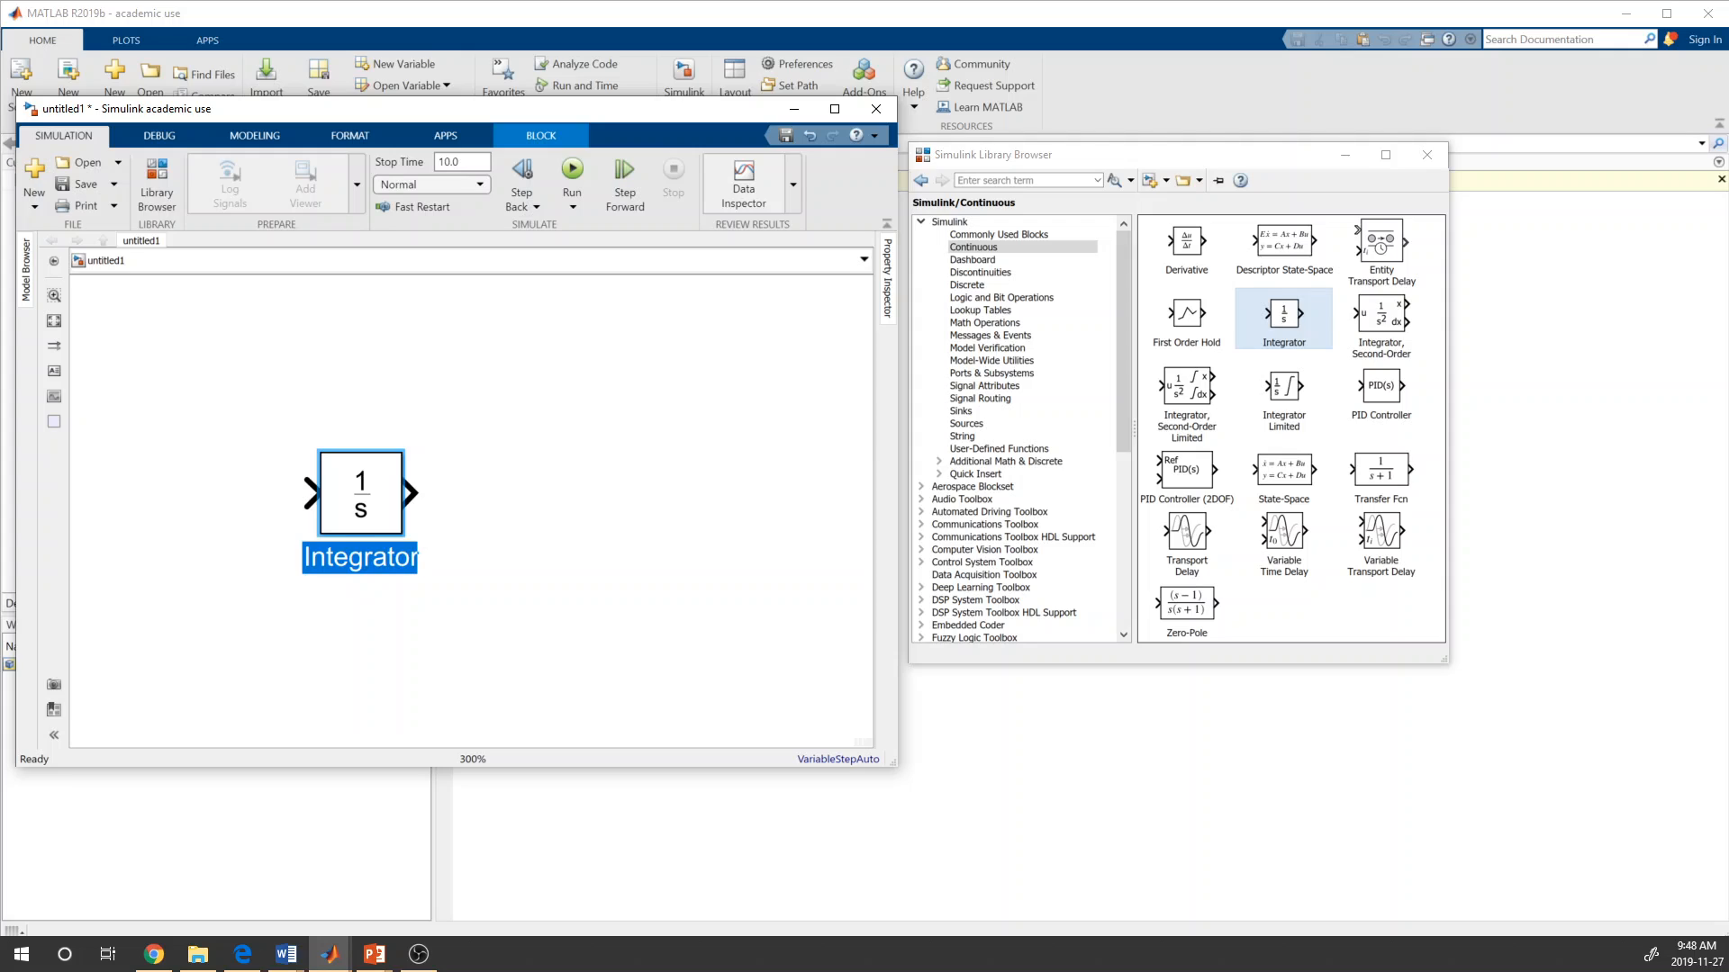
{"action": "type", "text": "xDot"}
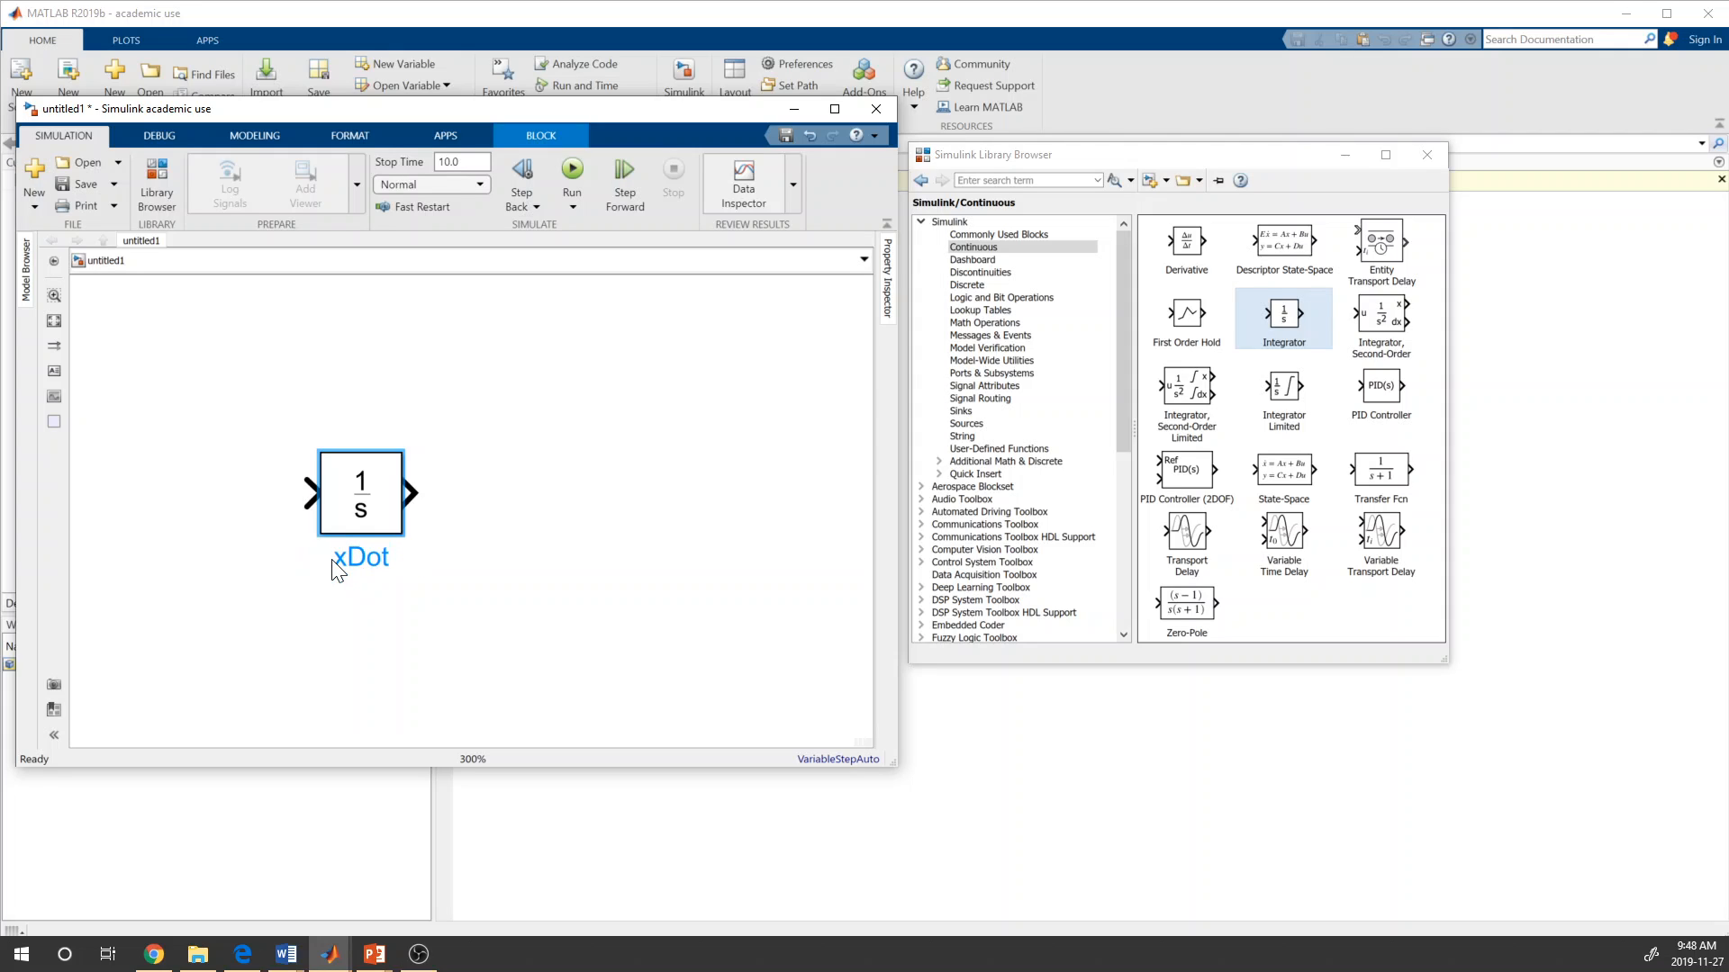
{"action": "left_click", "coordinate": [347, 606]}
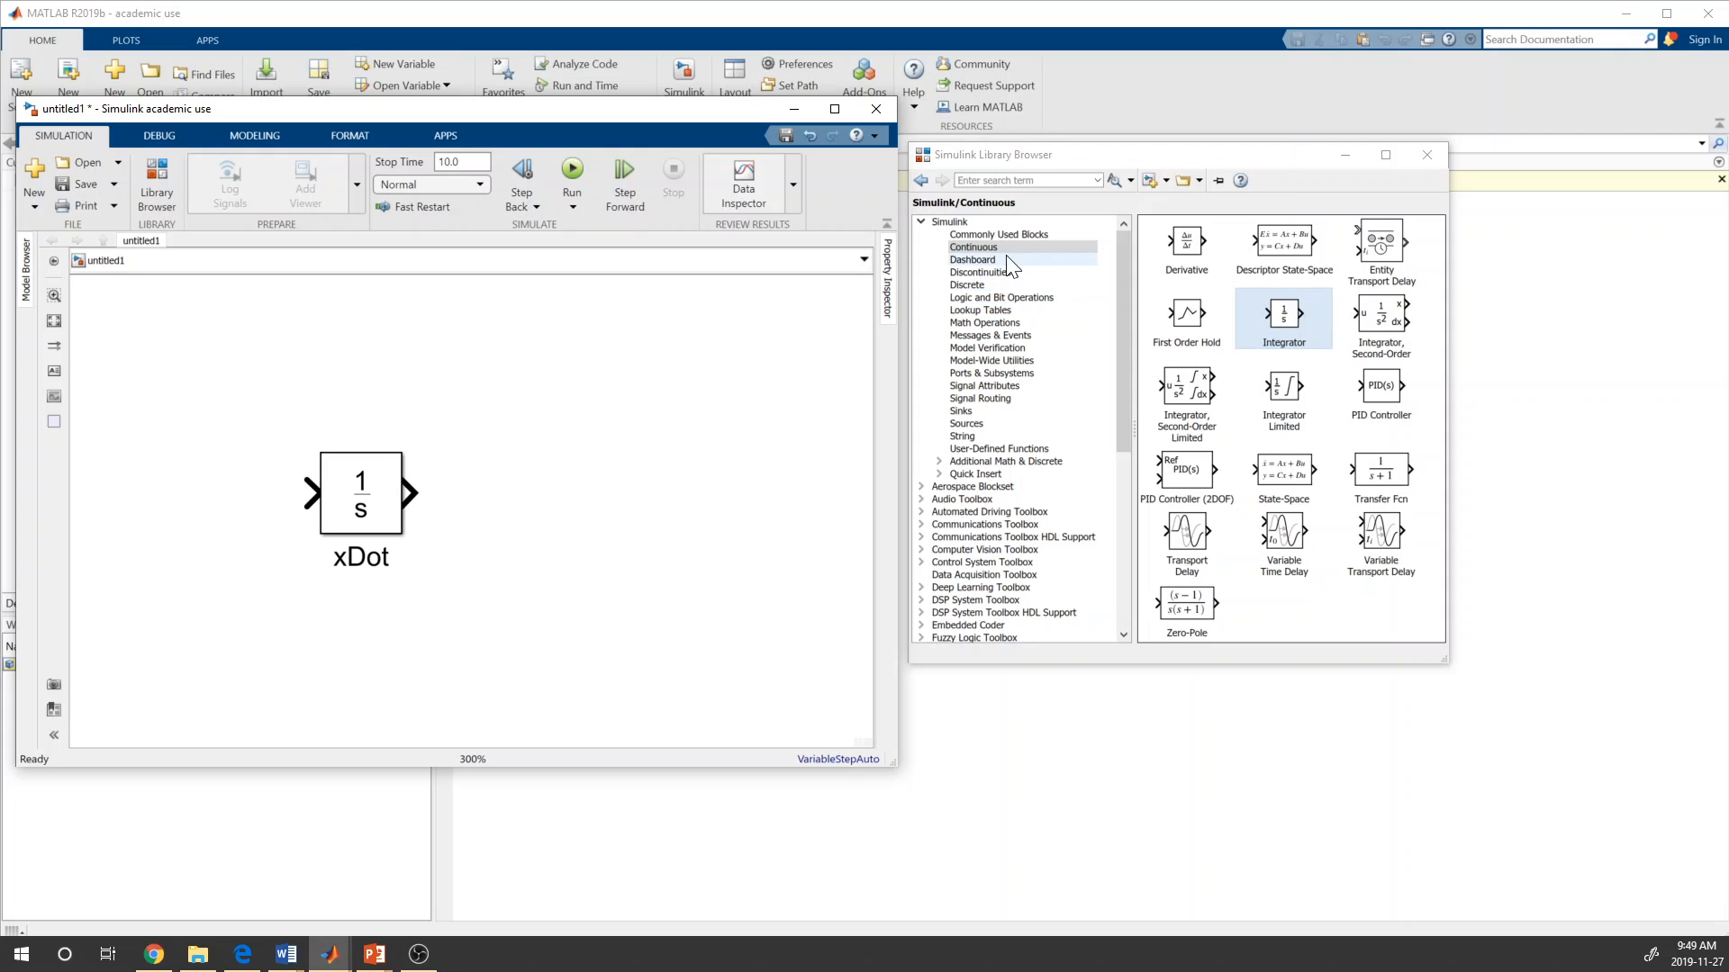
- Add a Gain block from the Commonly Used Blocks to the right of xDot and set its gain to -10
{"action": "left_click", "coordinate": [997, 233]}
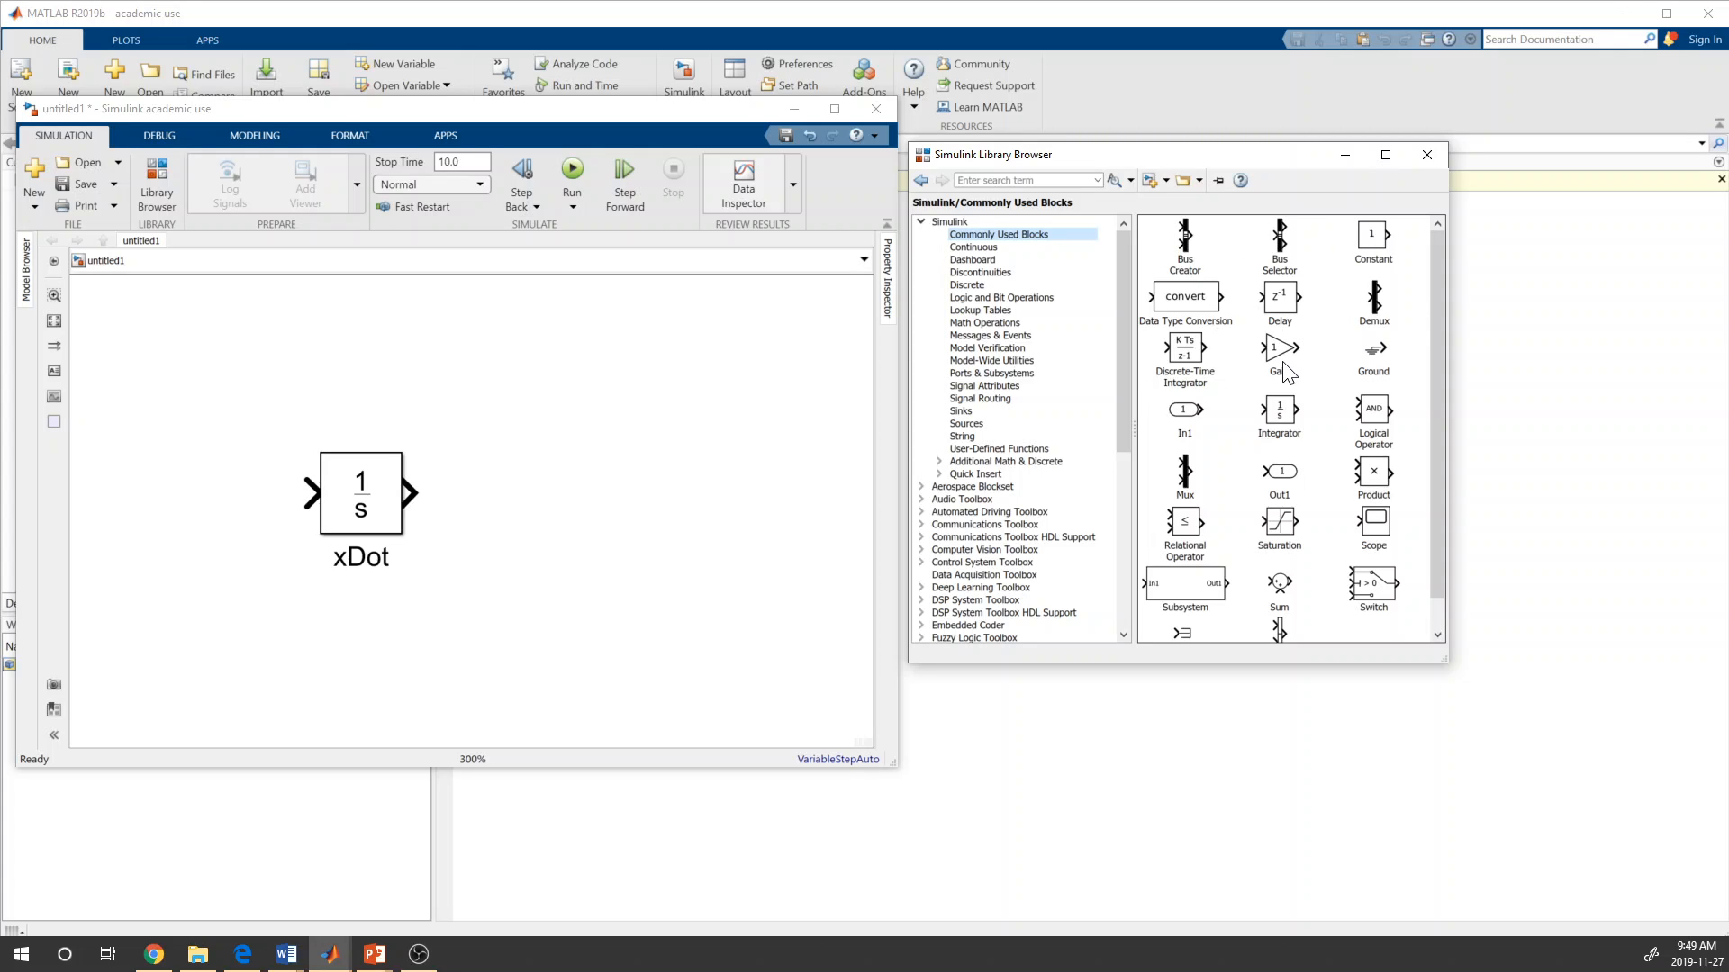
{"action": "left_click_drag", "start_coordinate": [1277, 351], "coordinate": [564, 503]}
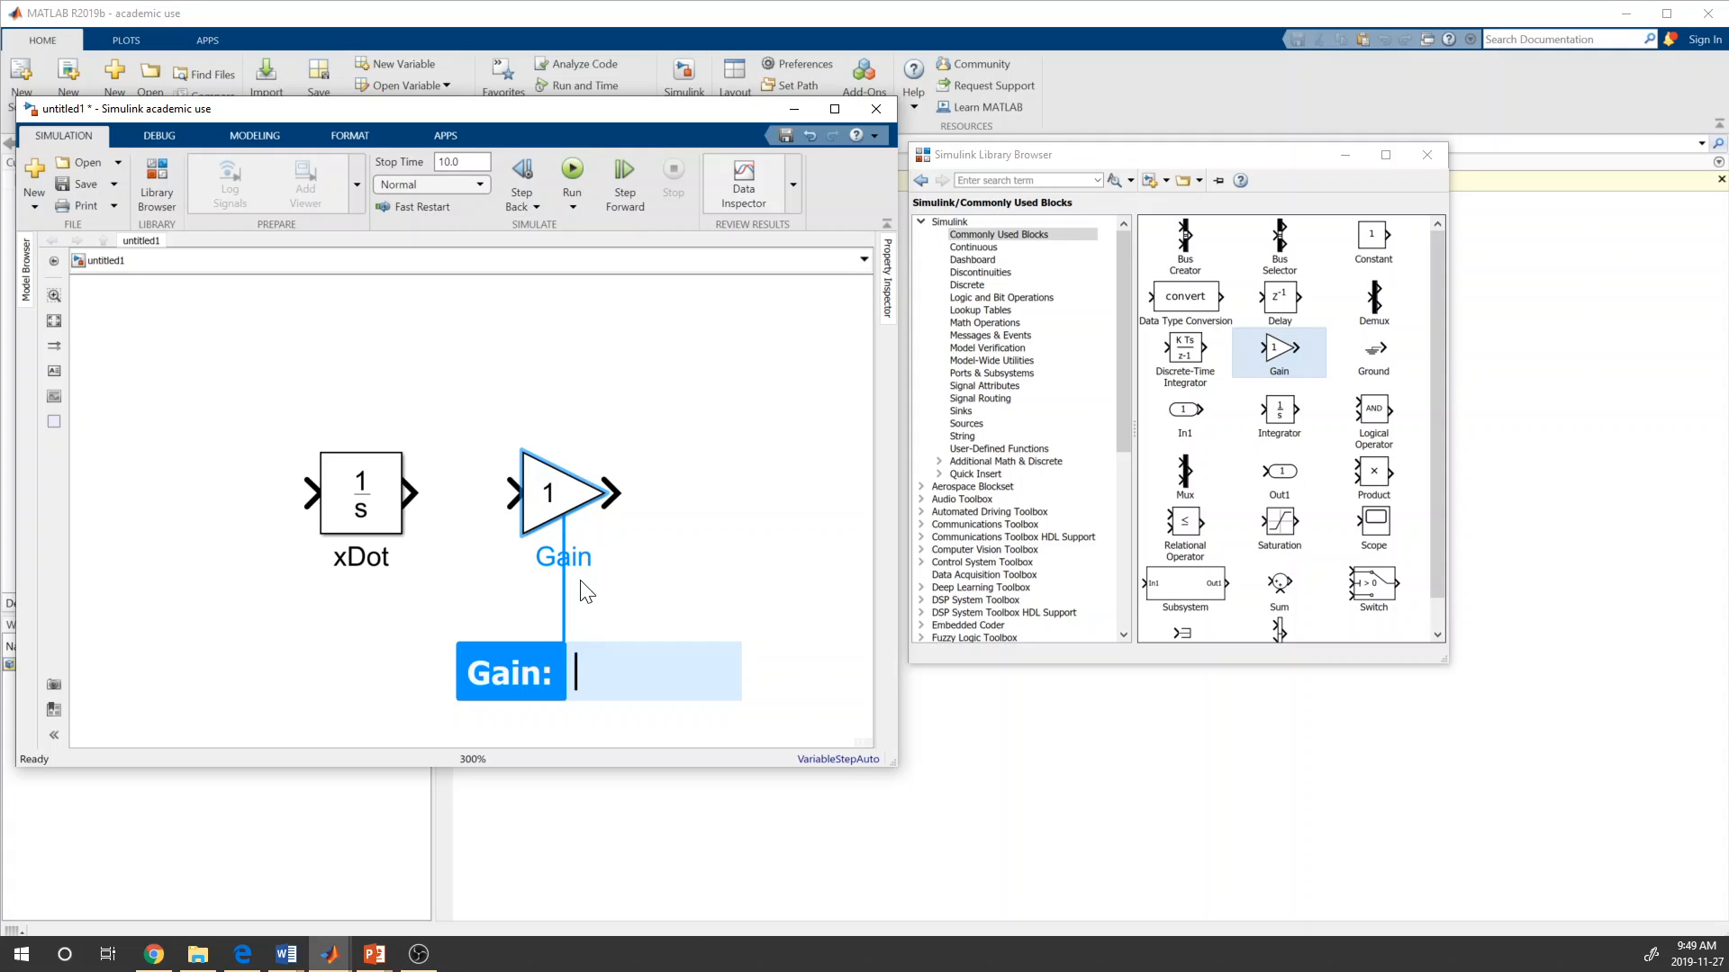
{"action": "type", "text": "-10"}
{"action": "key", "text": "Return"}
- Rename the Gain block as c
{"action": "left_click", "coordinate": [553, 528]}
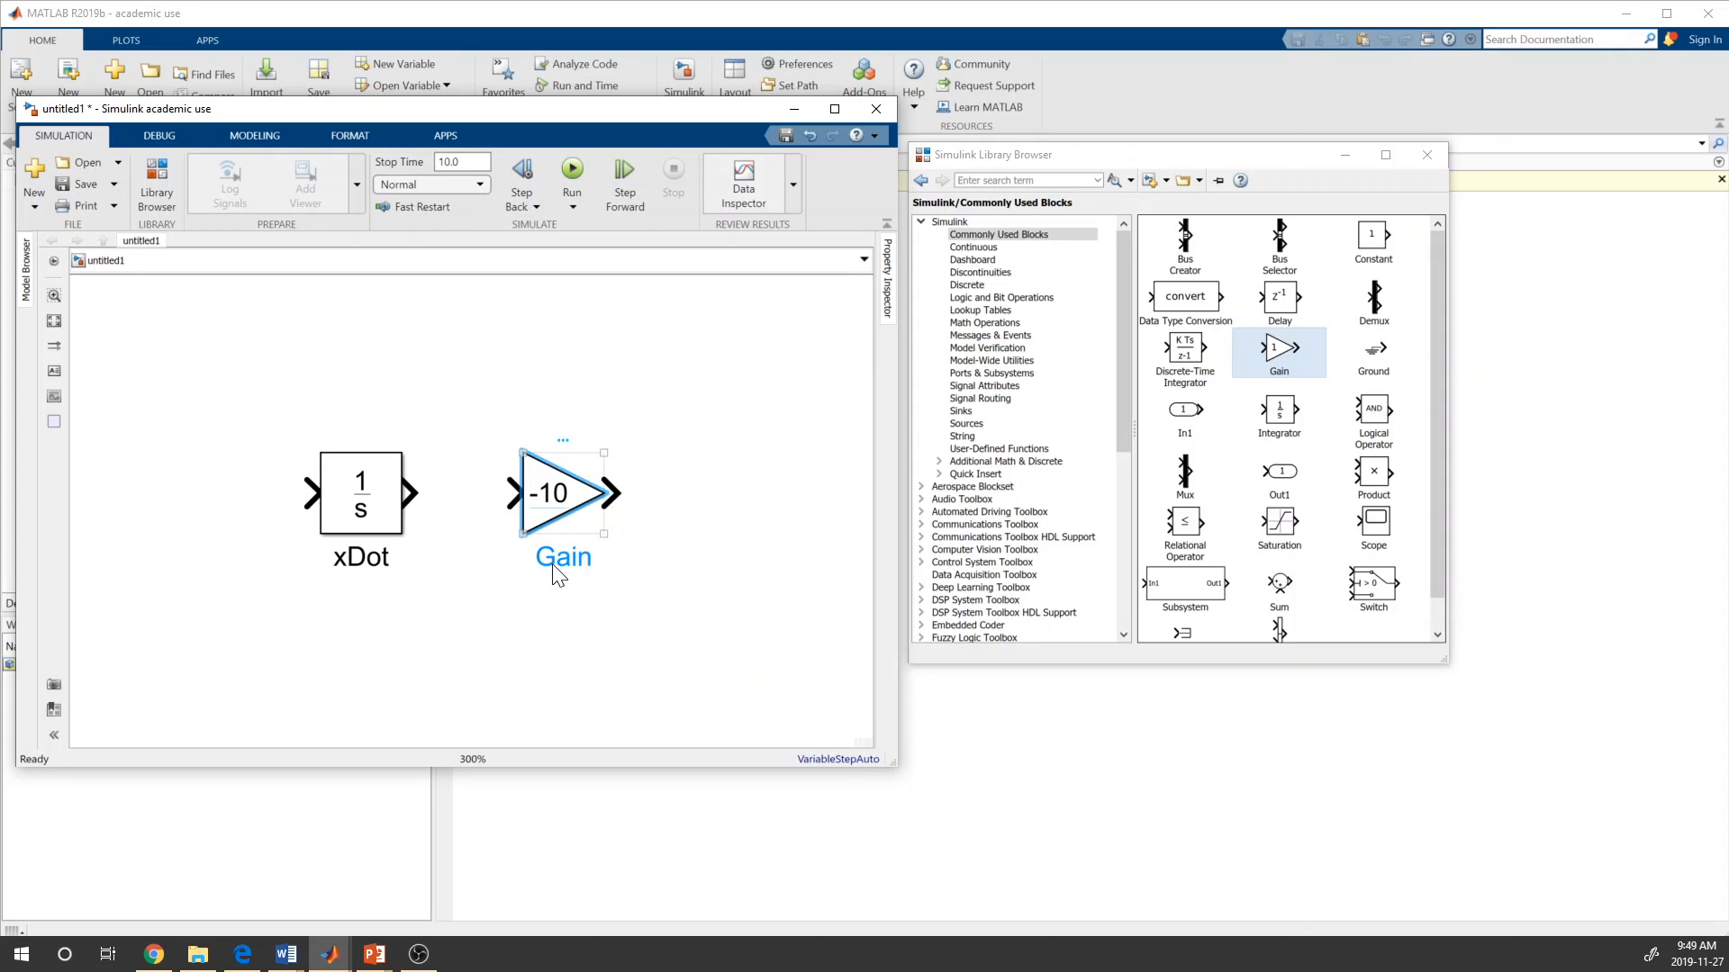
{"action": "left_click", "coordinate": [553, 565]}
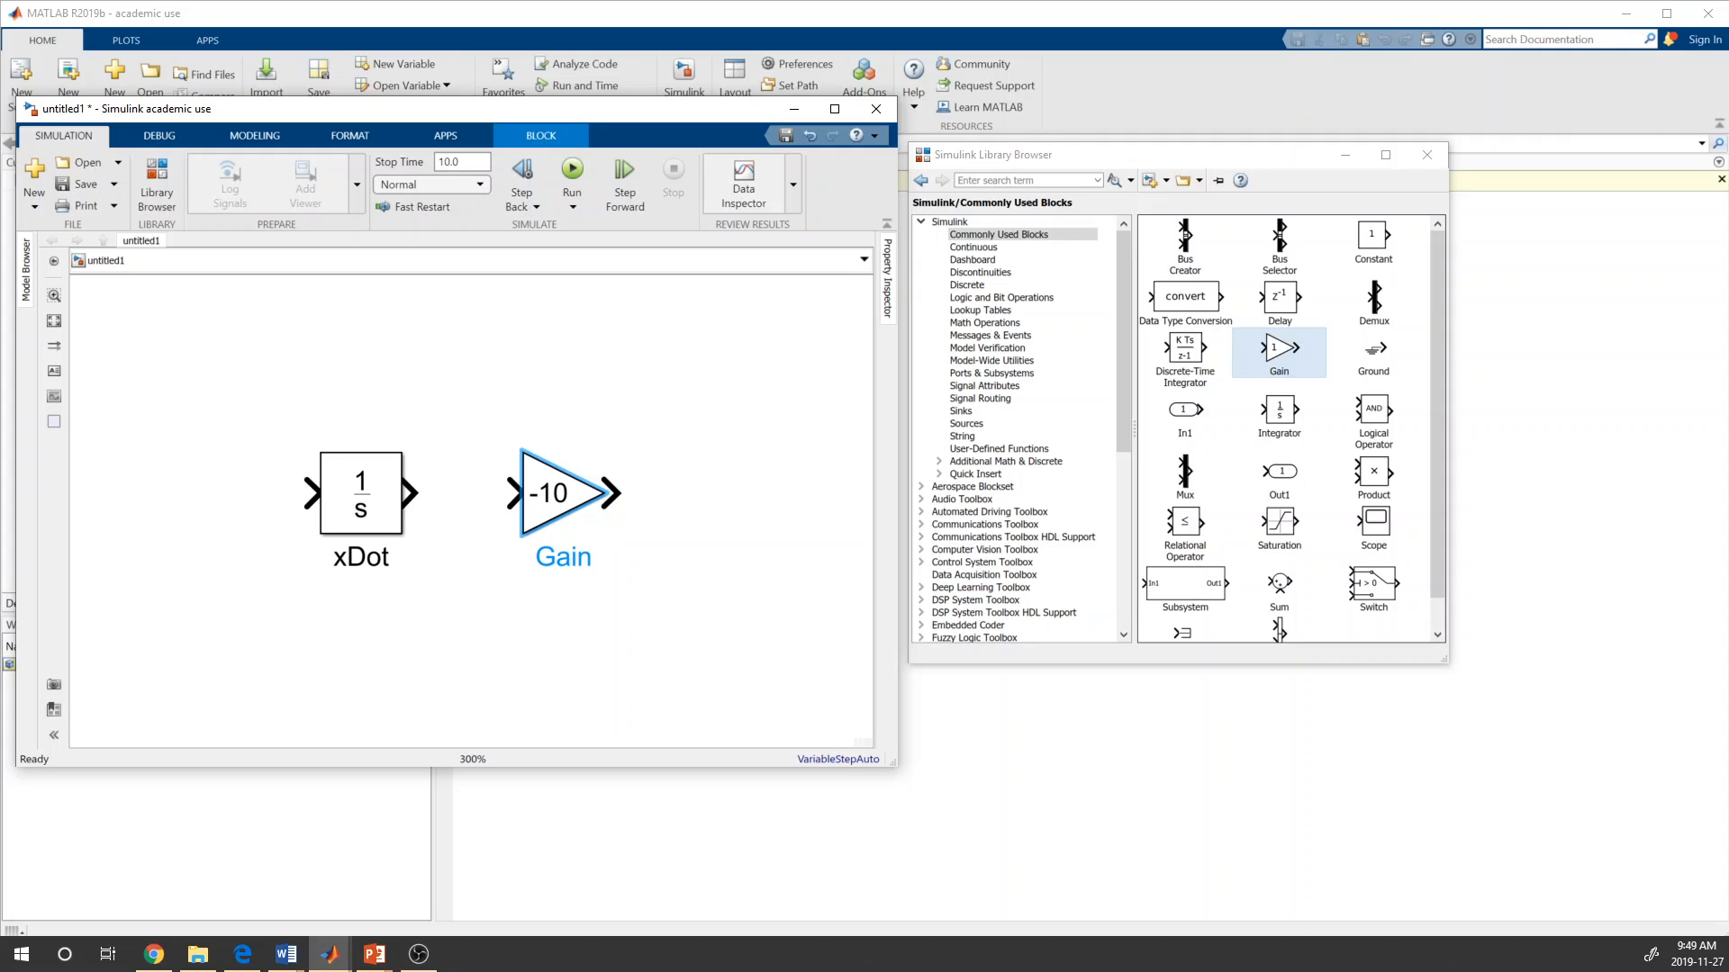
{"action": "double_click", "coordinate": [557, 556]}
{"action": "type", "text": "c"}
{"action": "left_click", "coordinate": [552, 635]}
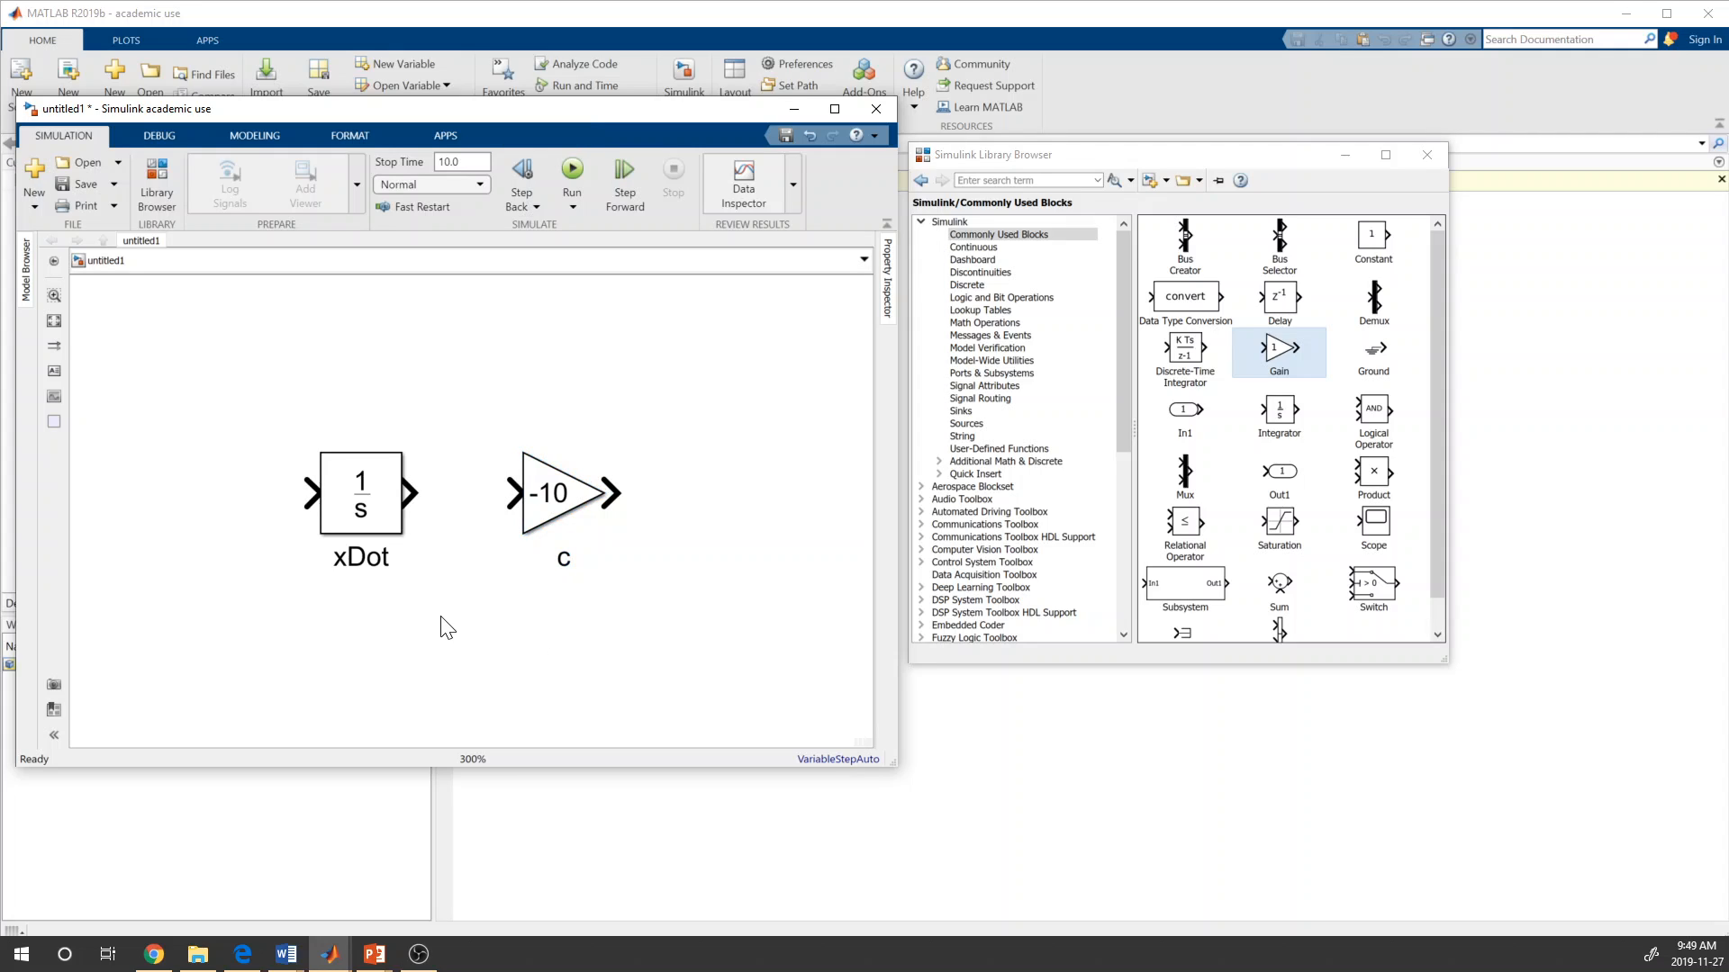
- Connect the xDot output to the c gain input and move both blocks slightly upward in an enlarged model window
{"action": "left_click_drag", "start_coordinate": [410, 493], "coordinate": [540, 495]}
{"action": "left_click_drag", "start_coordinate": [894, 764], "coordinate": [1026, 872]}
{"action": "left_click_drag", "start_coordinate": [218, 387], "coordinate": [697, 627]}
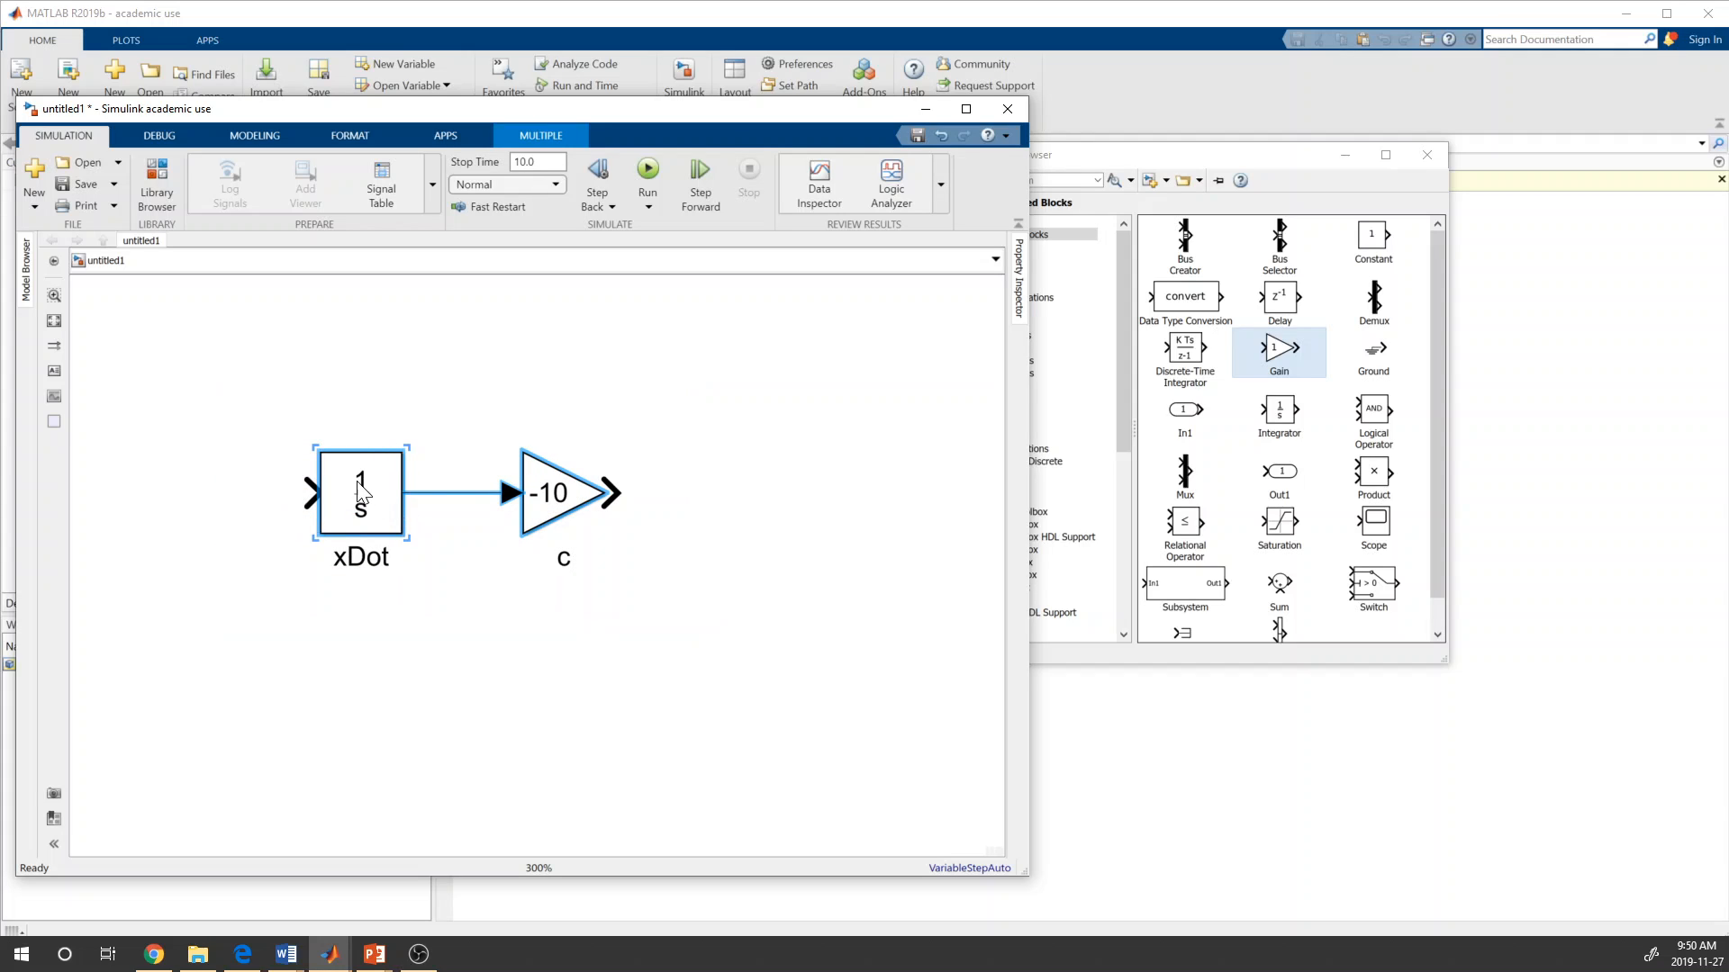
{"action": "left_click_drag", "start_coordinate": [360, 493], "coordinate": [347, 452]}
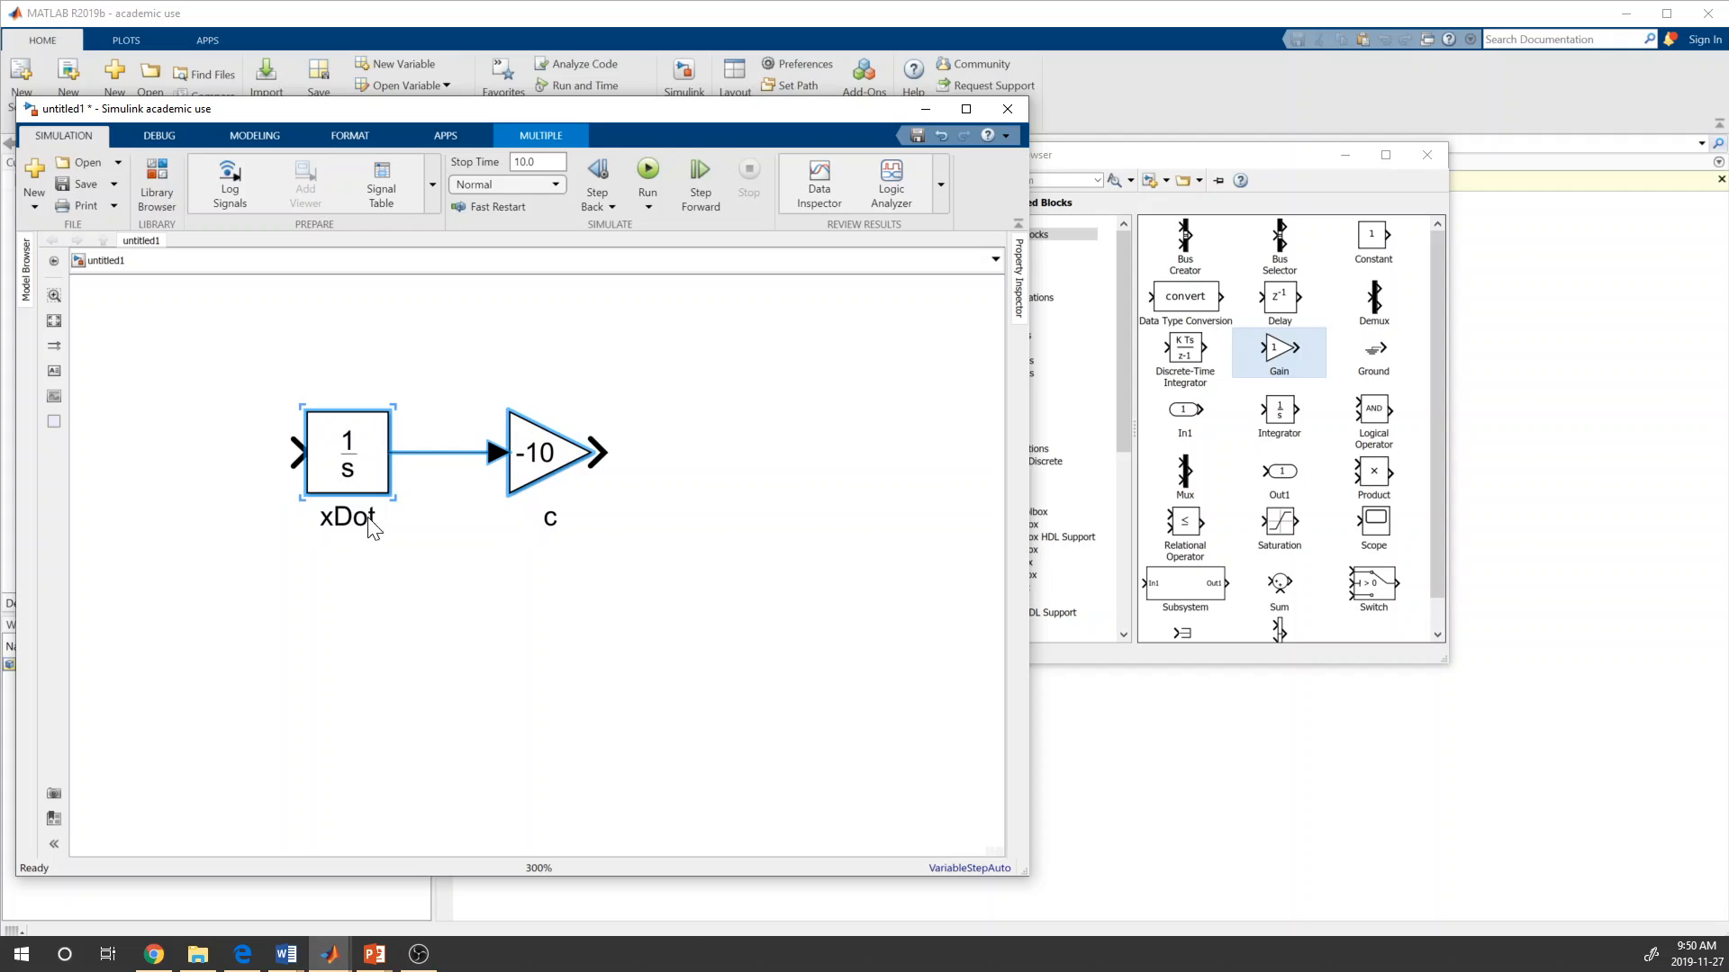
{"action": "left_click", "coordinate": [388, 596]}
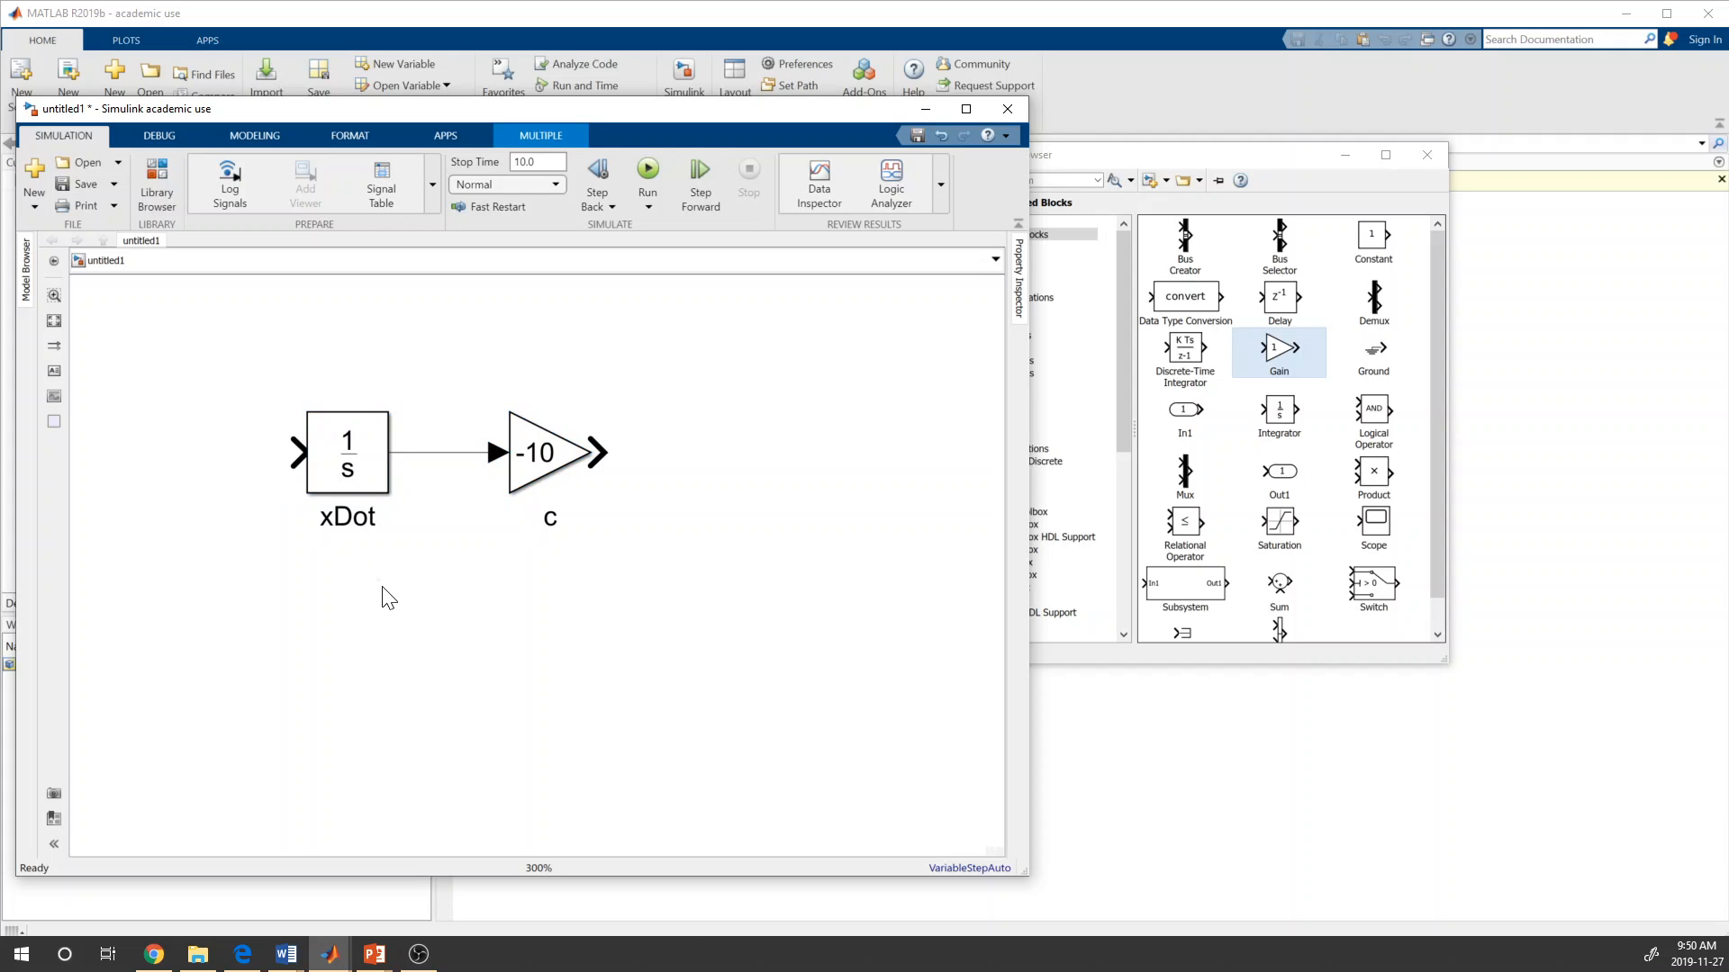
- Add a second Integrator block from the Continuous library below the c gain block, keeping its default initial condition
{"action": "left_click", "coordinate": [1146, 180]}
{"action": "left_click_drag", "start_coordinate": [1133, 154], "coordinate": [1293, 153]}
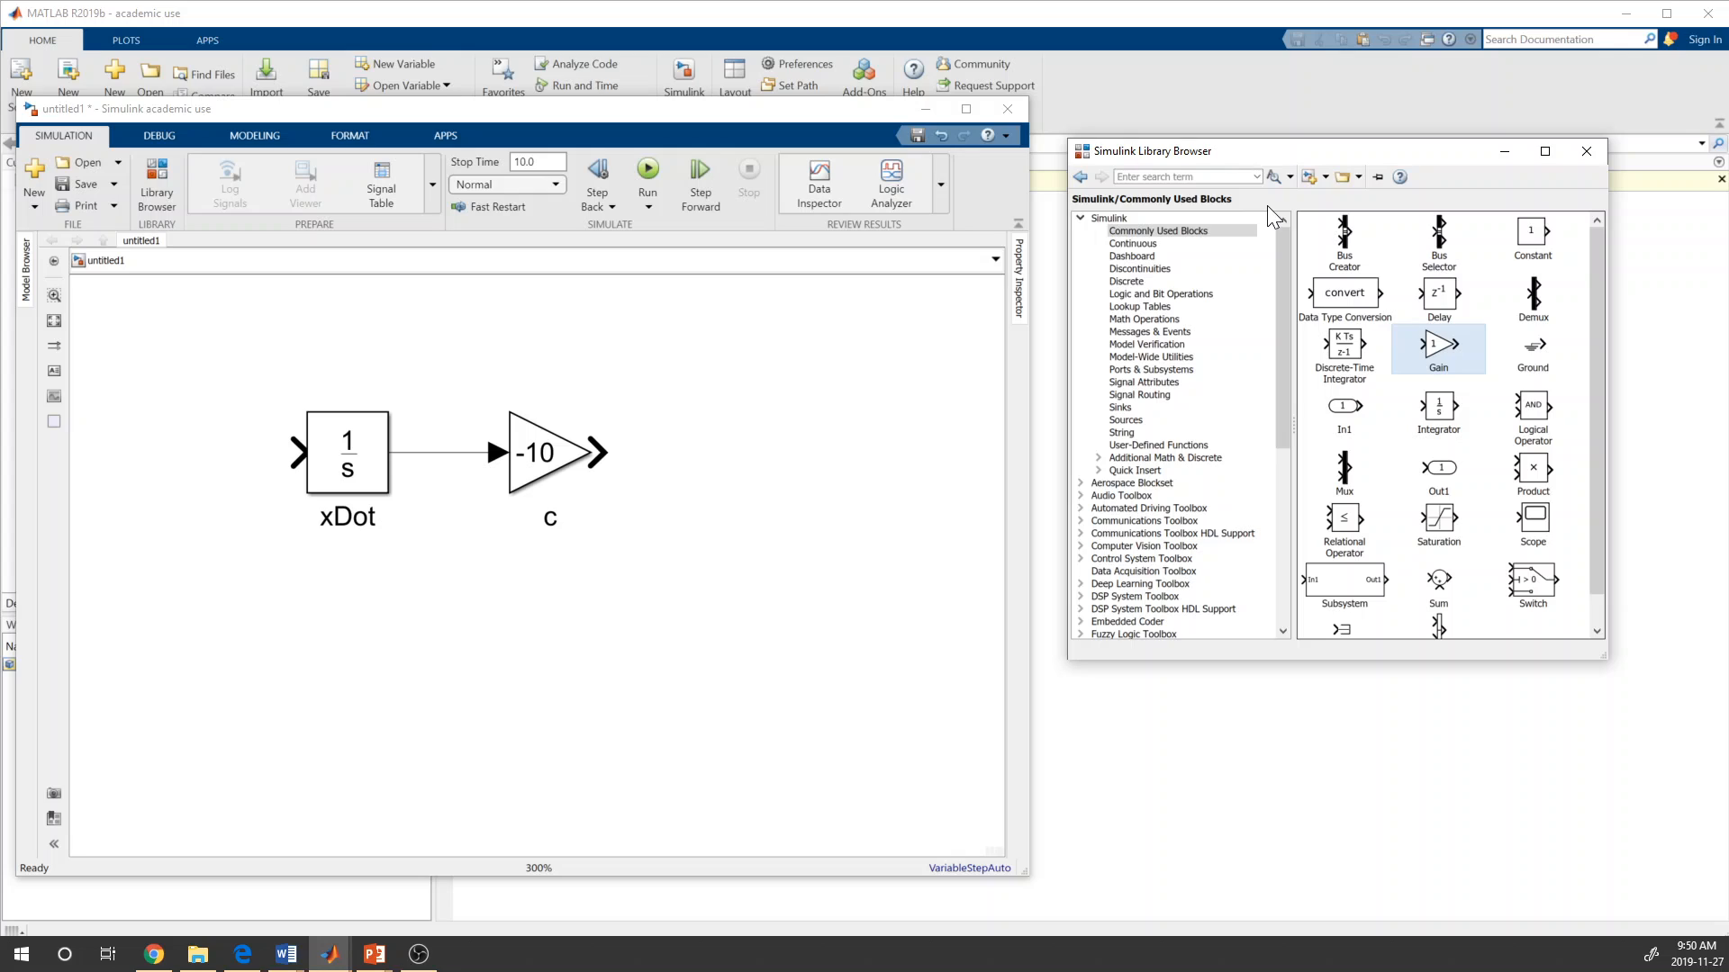
{"action": "left_click", "coordinate": [1189, 243]}
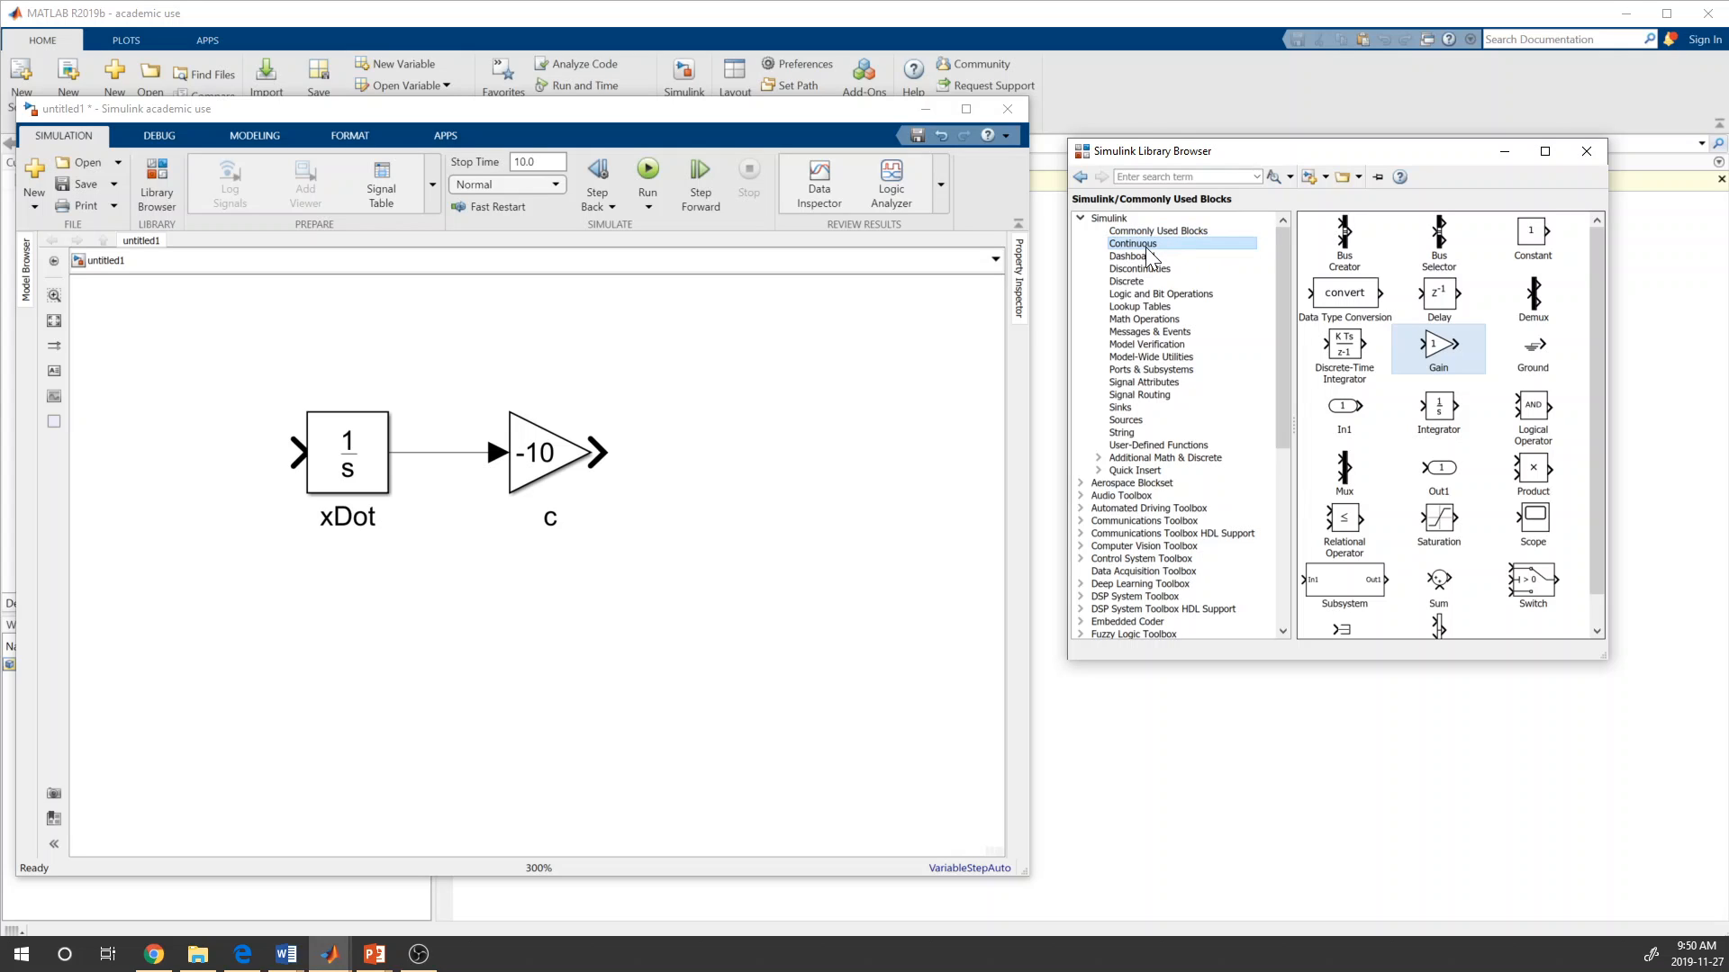
{"action": "left_click_drag", "start_coordinate": [1451, 313], "coordinate": [563, 639]}
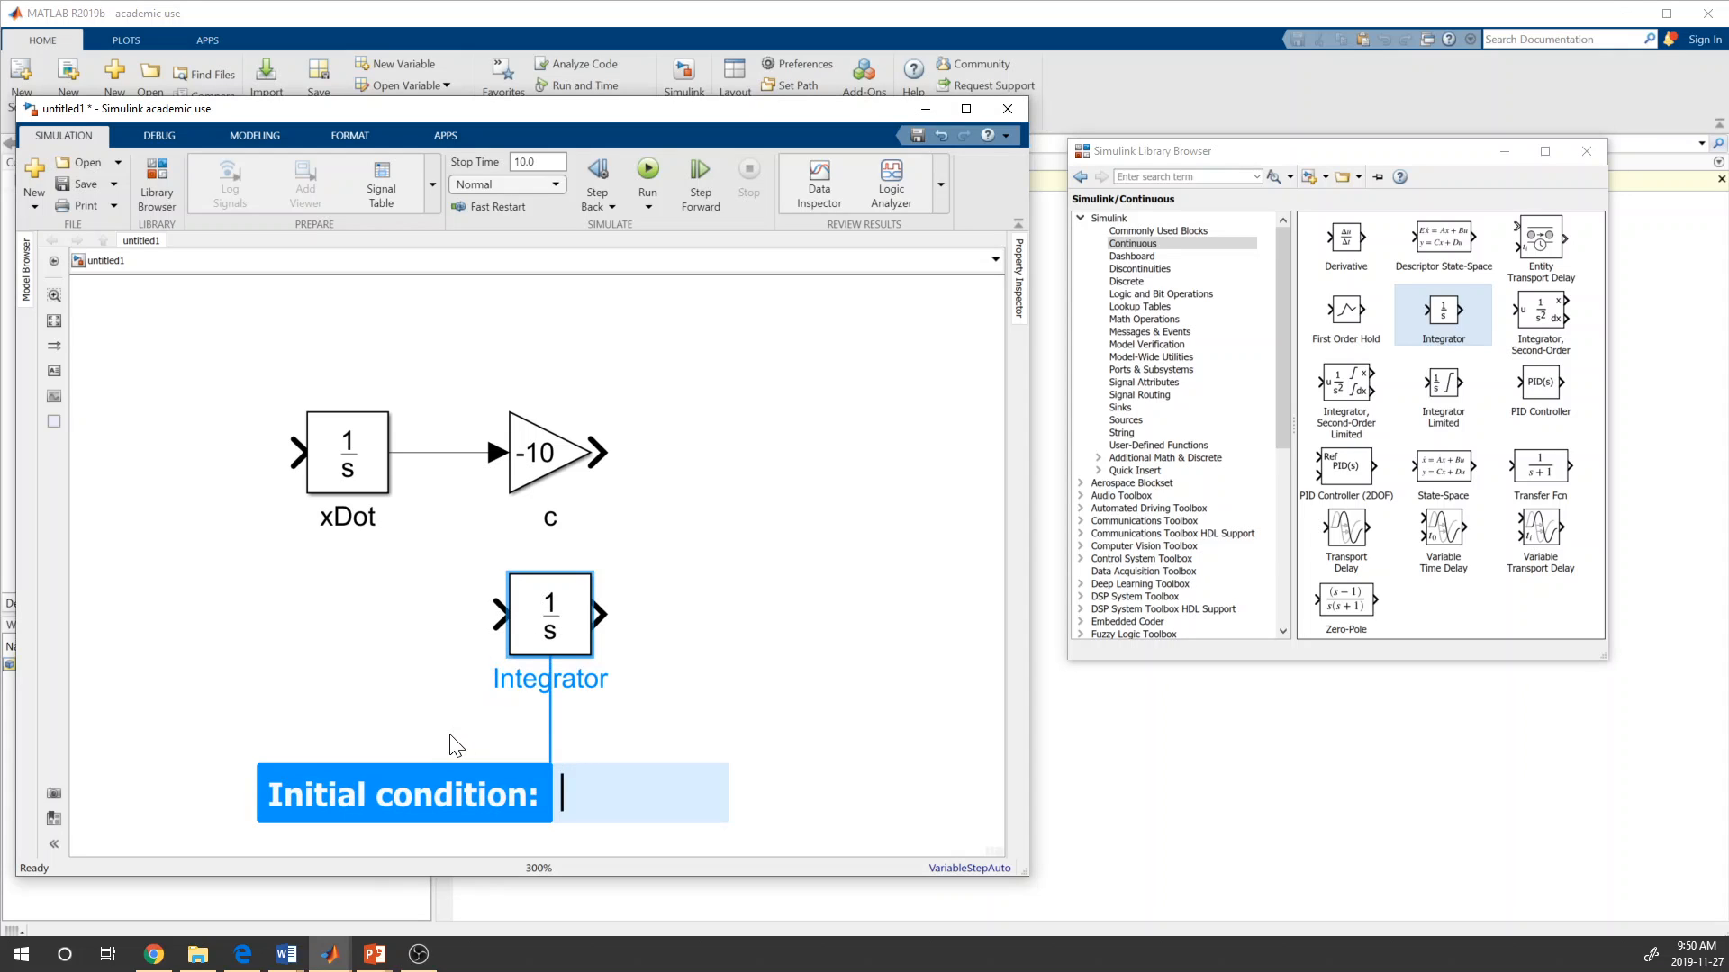
{"action": "left_click", "coordinate": [402, 674]}
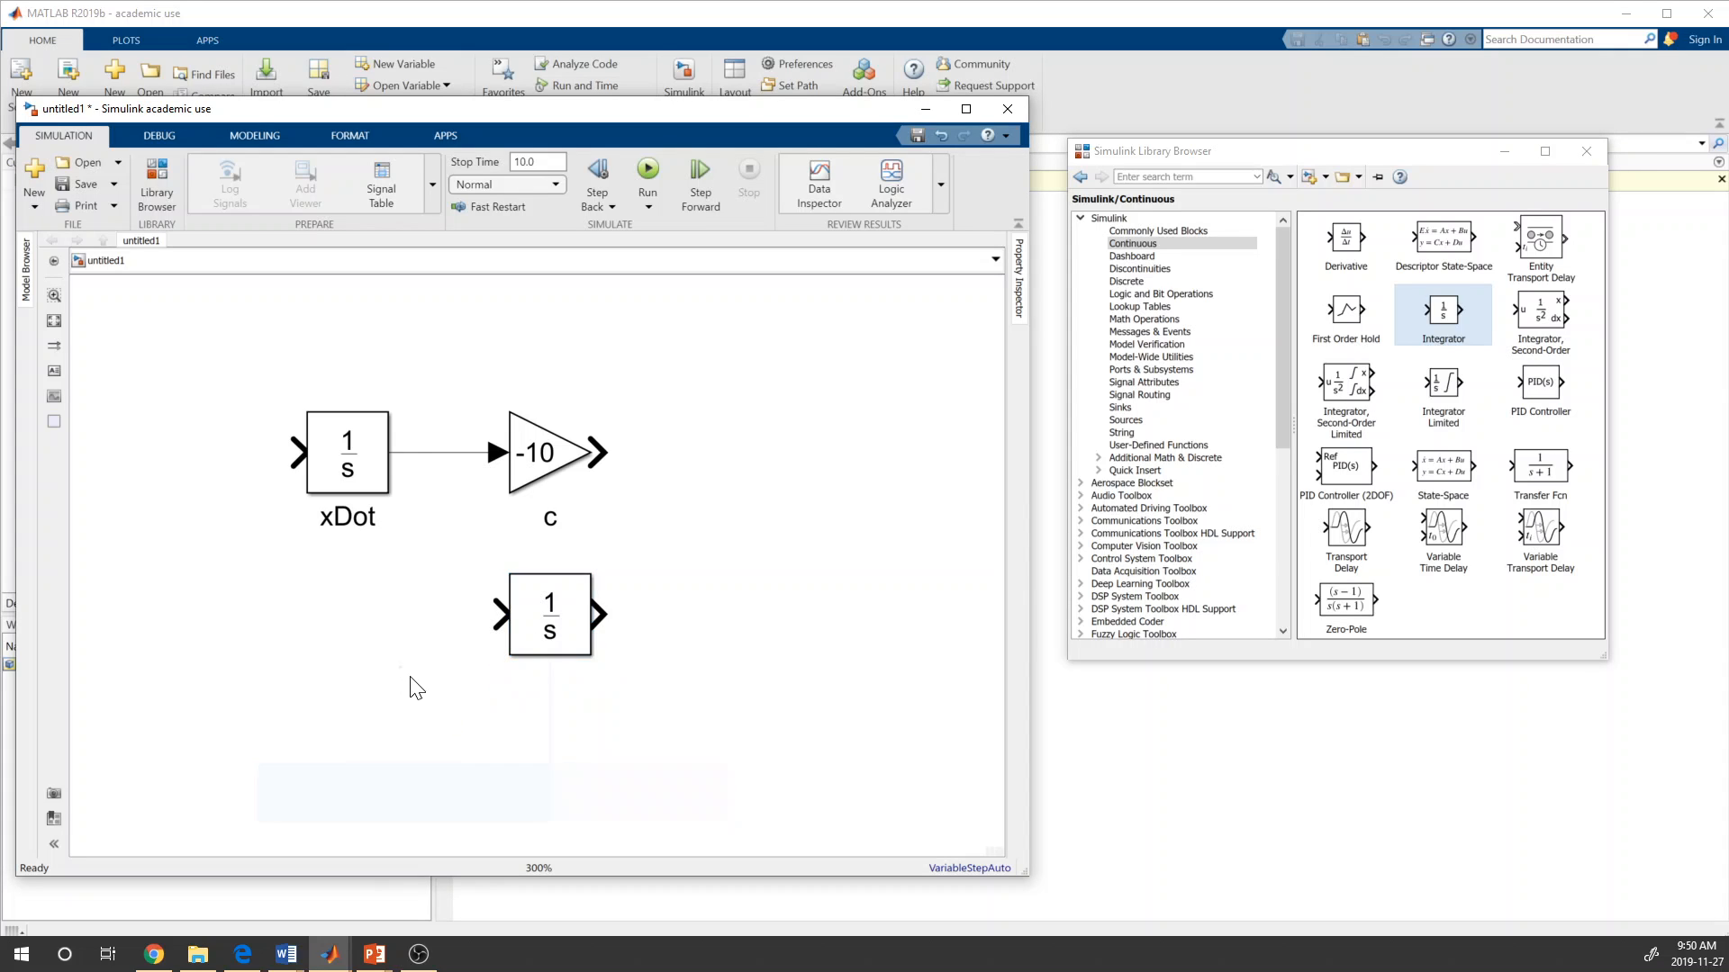
- Rename the second Integrator as x and connect its input to a branch of the xDot-to-c signal line
{"action": "left_click", "coordinate": [523, 636]}
{"action": "double_click", "coordinate": [538, 678]}
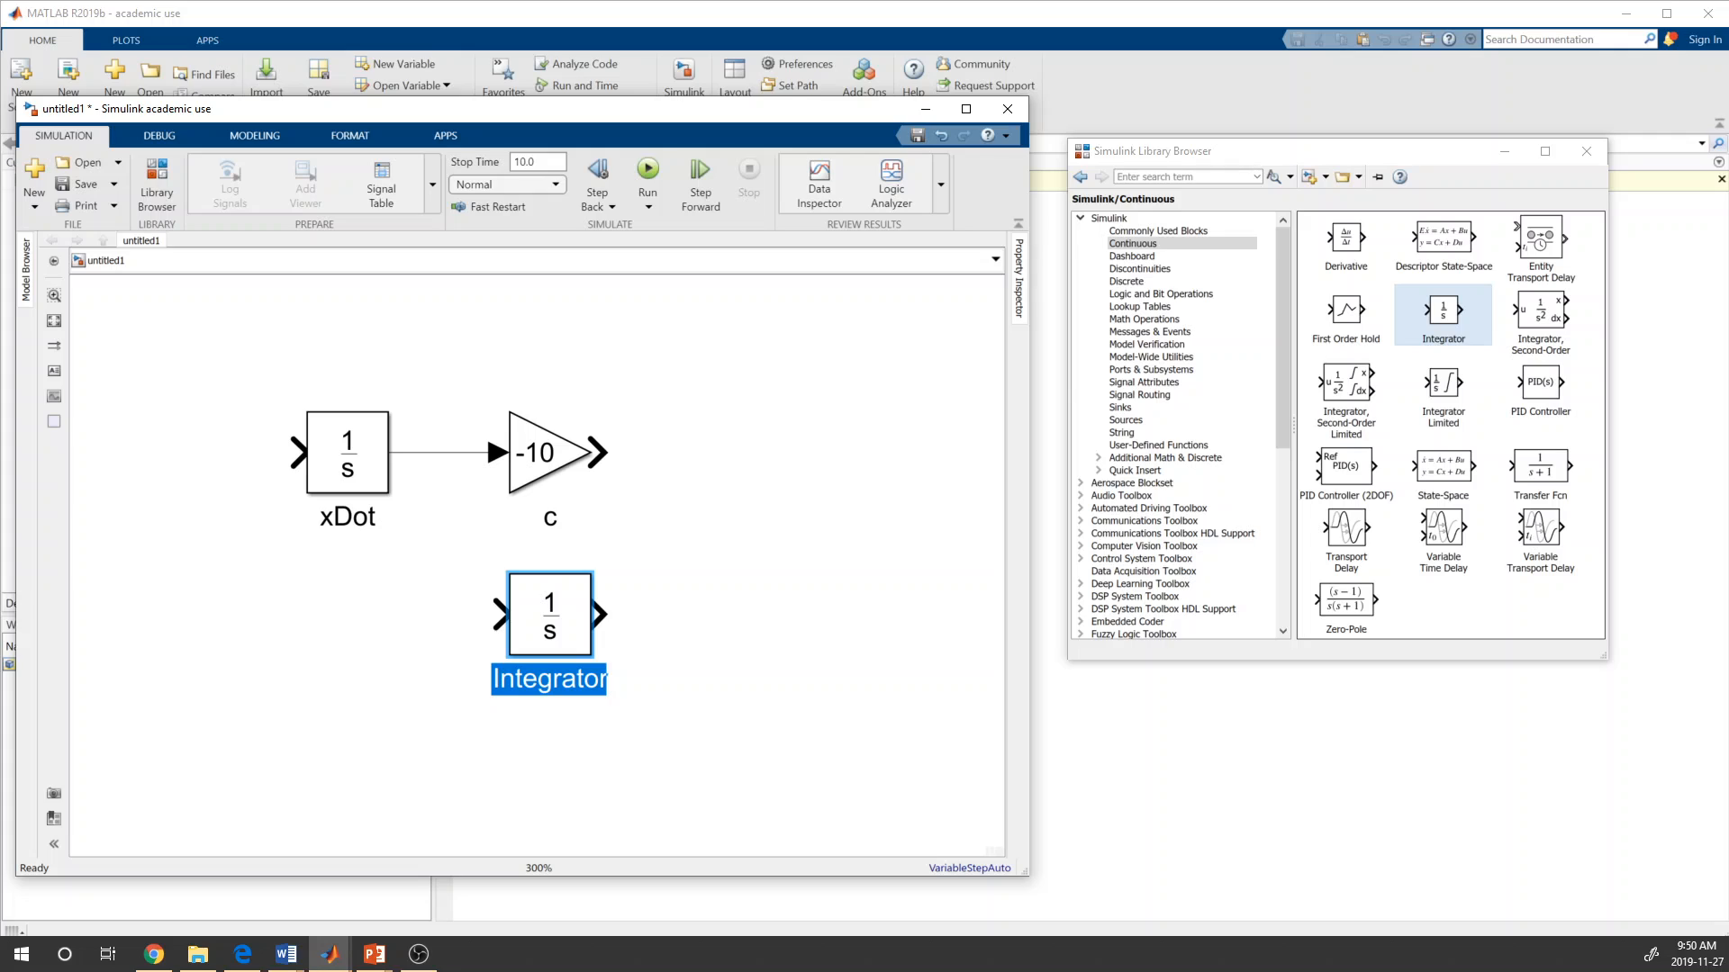
{"action": "type", "text": "x"}
{"action": "left_click", "coordinate": [431, 677]}
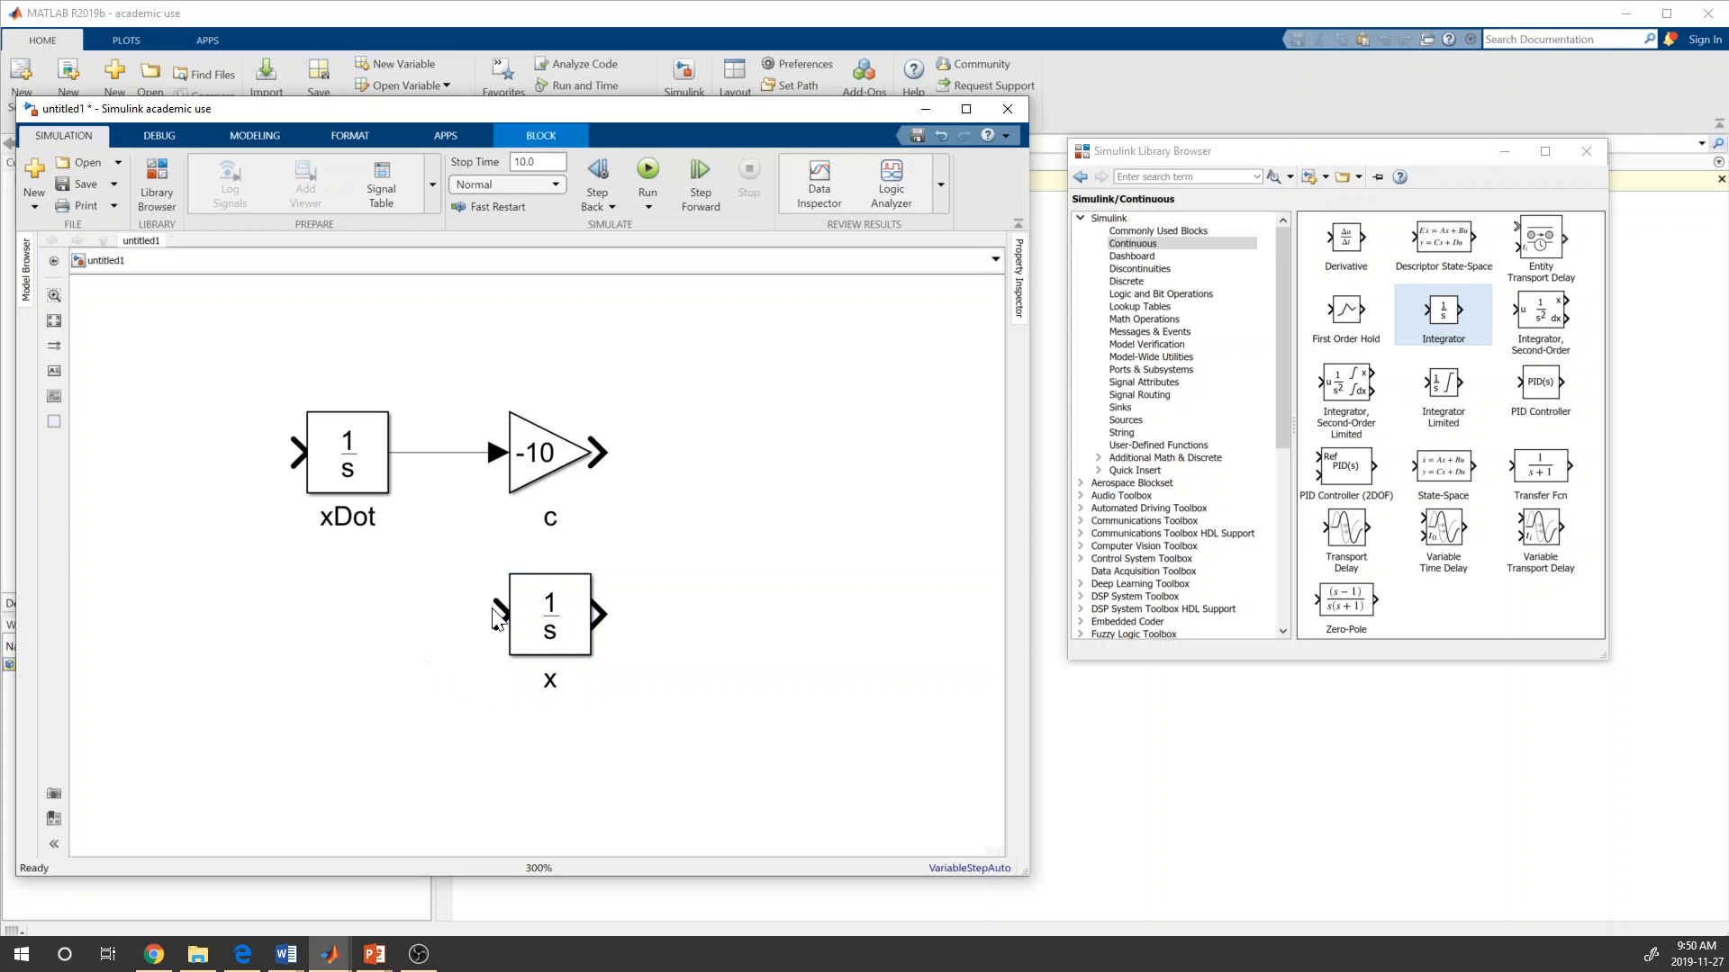
{"action": "left_click_drag", "start_coordinate": [498, 616], "coordinate": [435, 457]}
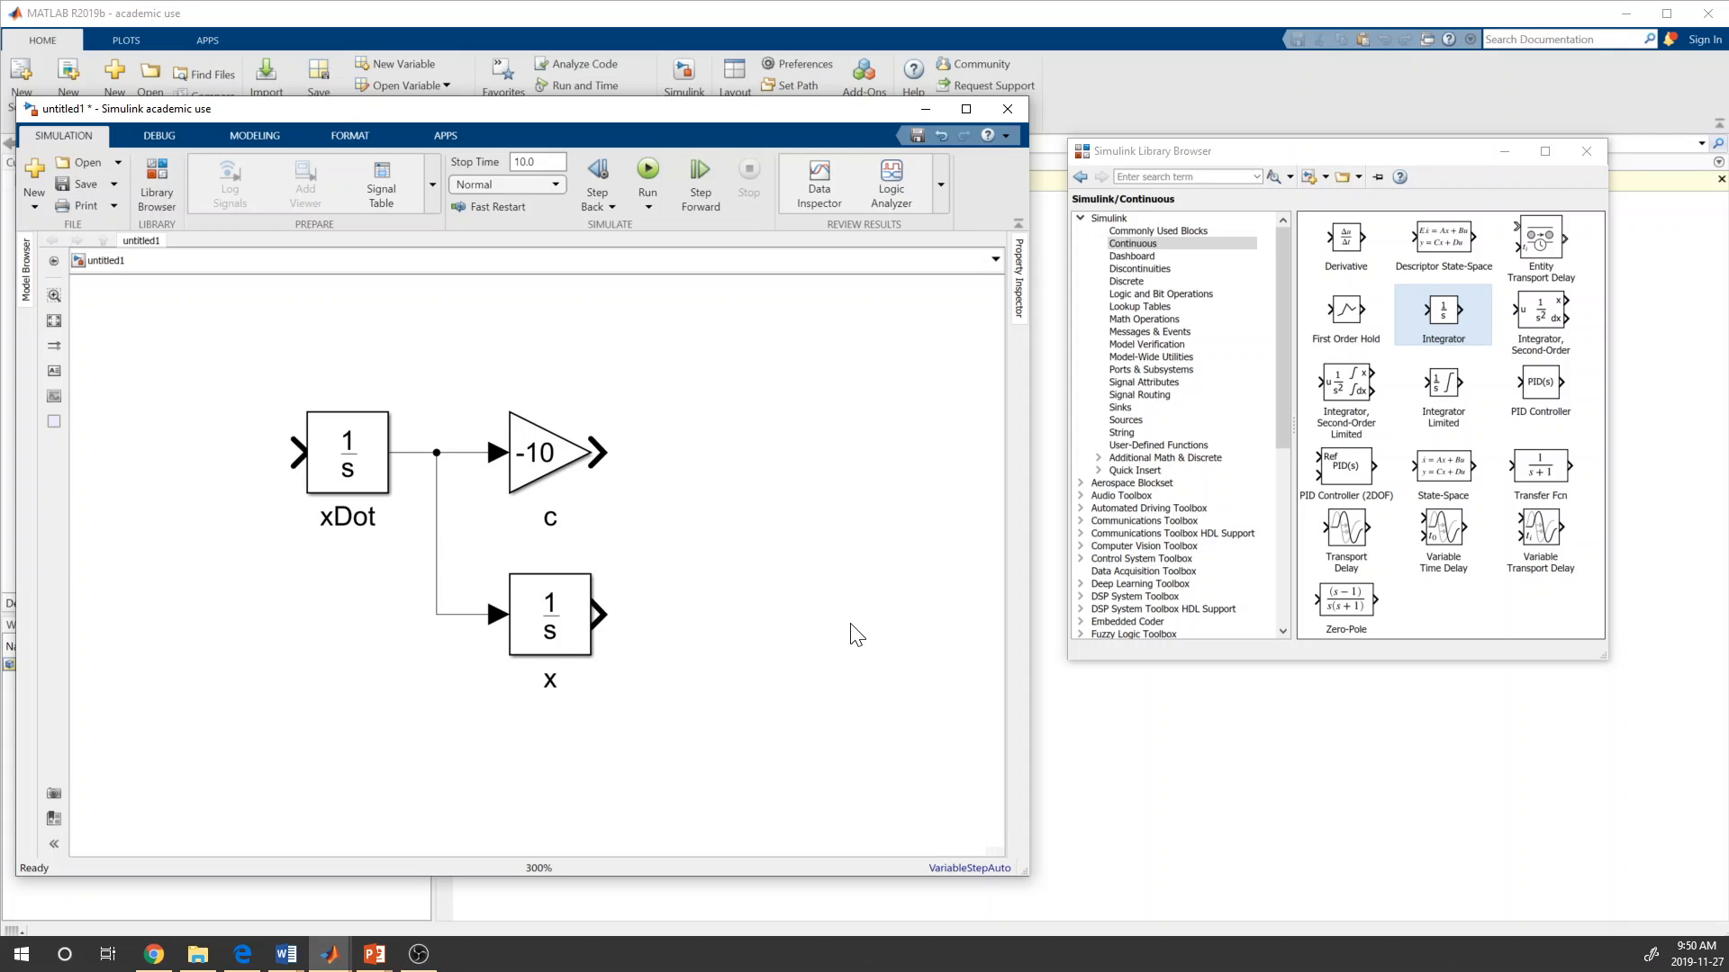
- Add a Gain block from the Commonly Used Blocks library beside the x integrator with gain -1, and connect the x output to it
{"action": "left_click", "coordinate": [1160, 233]}
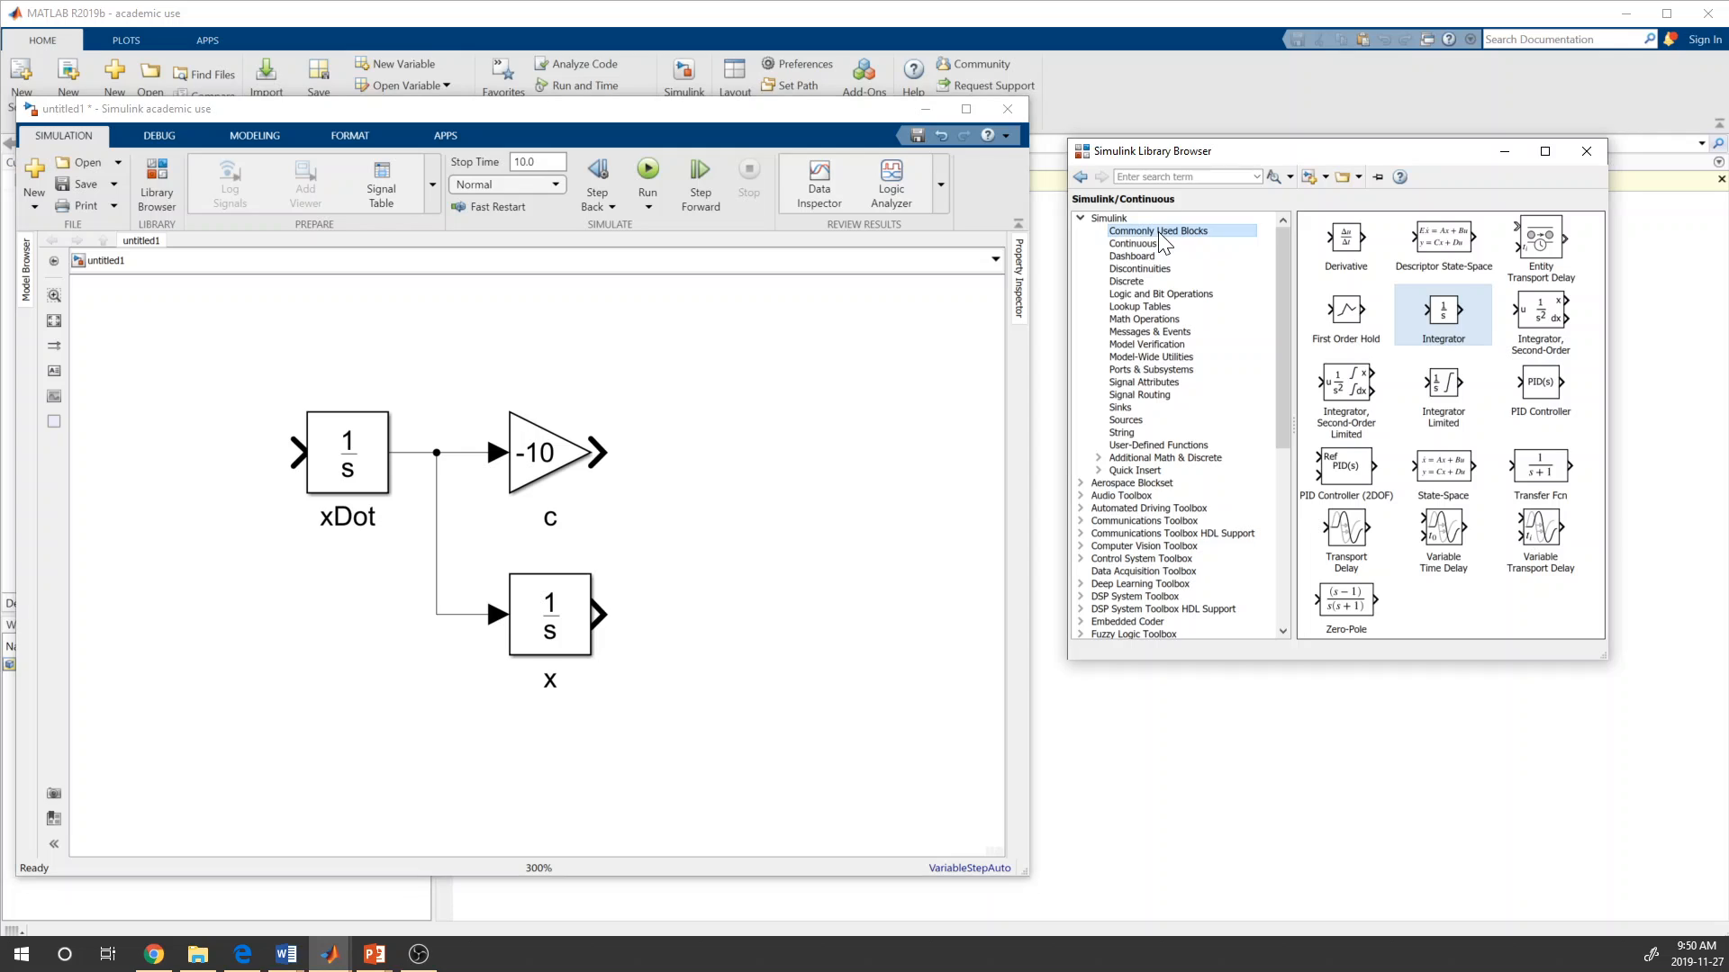
{"action": "left_click_drag", "start_coordinate": [1439, 347], "coordinate": [740, 628]}
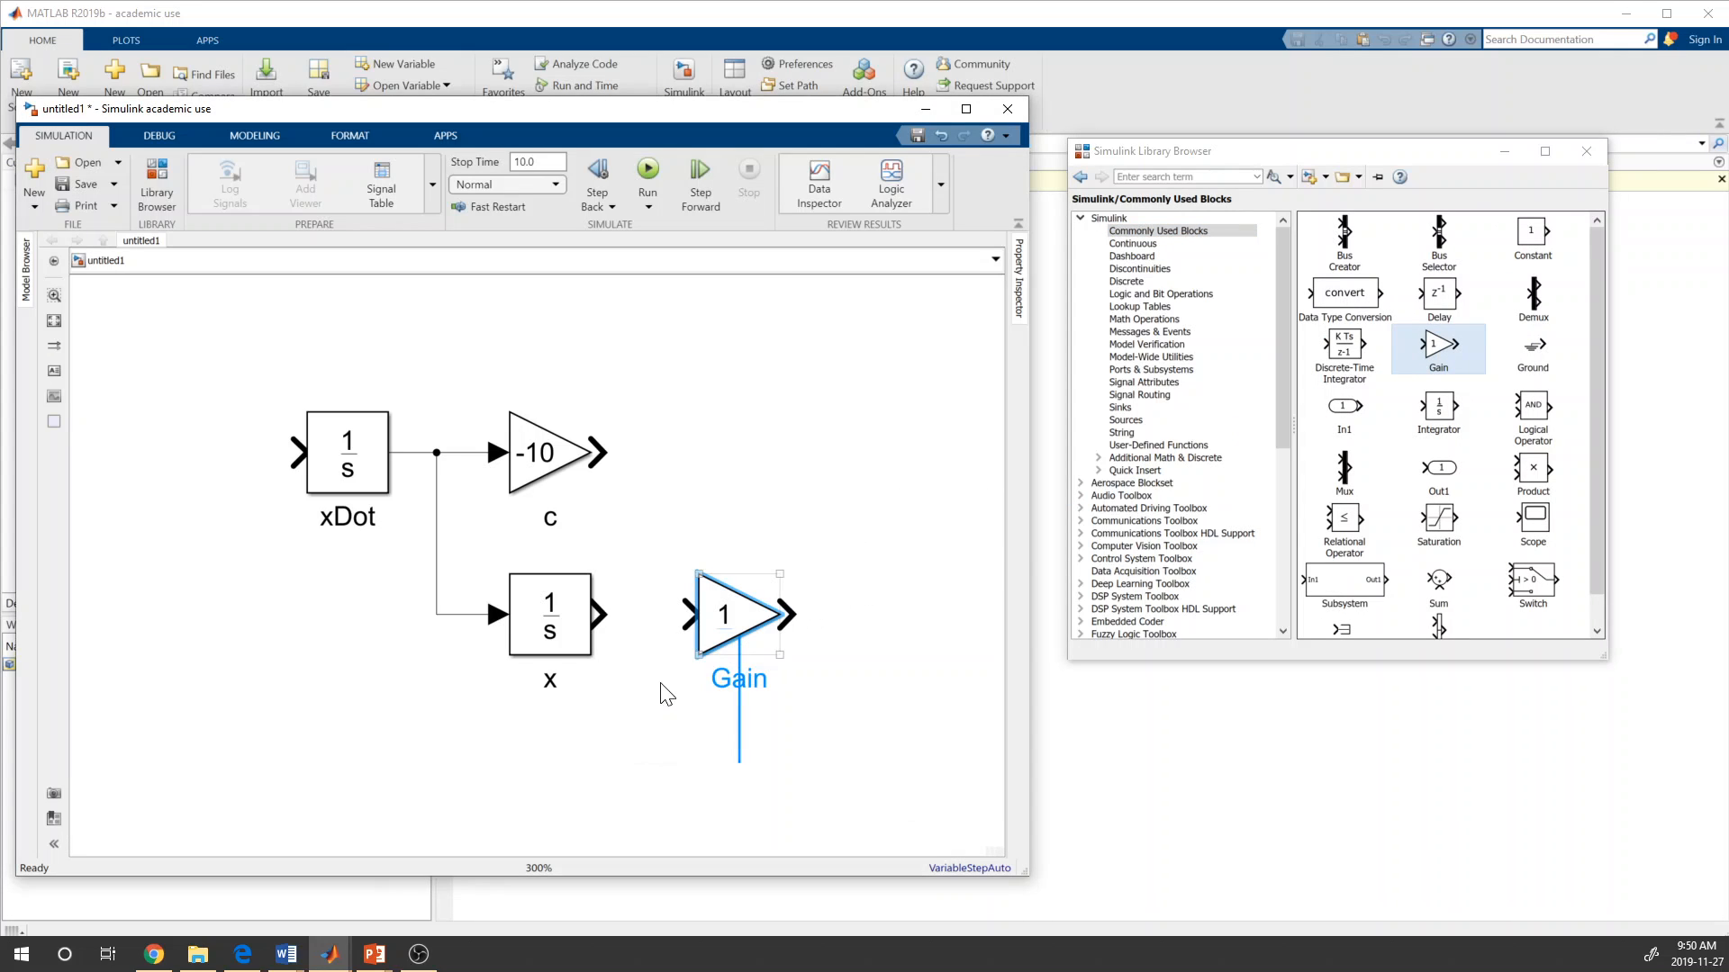
{"action": "type", "text": "-1"}
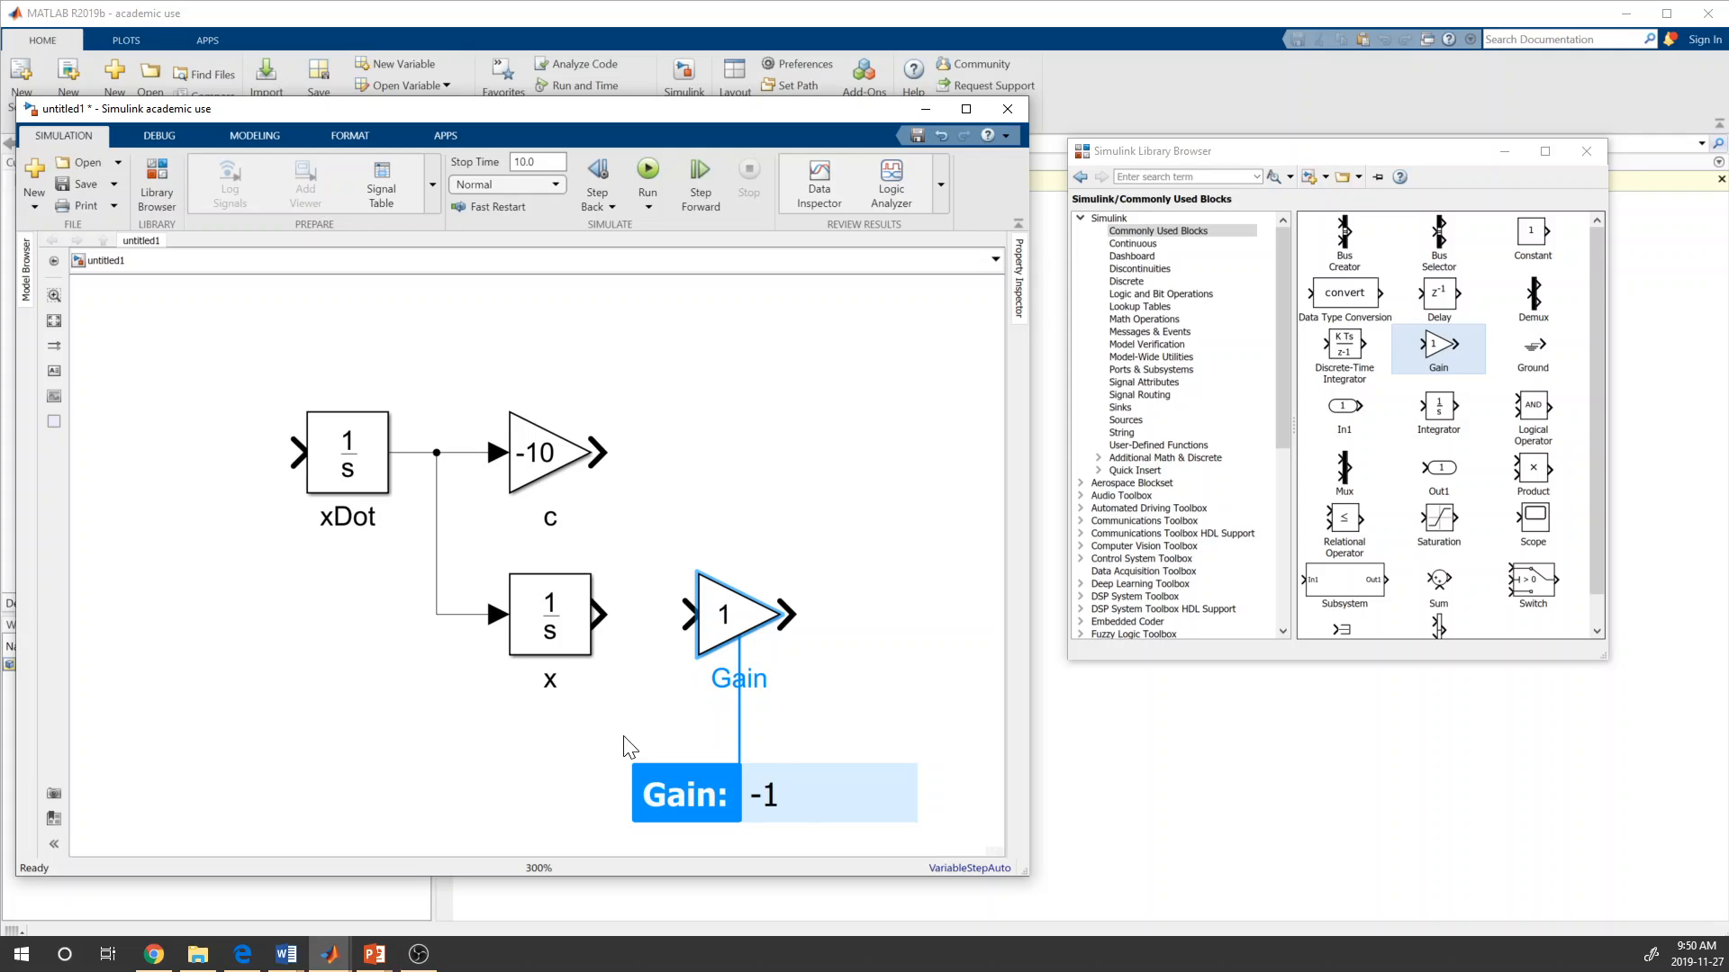
{"action": "key", "text": "Return"}
{"action": "left_click_drag", "start_coordinate": [599, 615], "coordinate": [688, 616]}
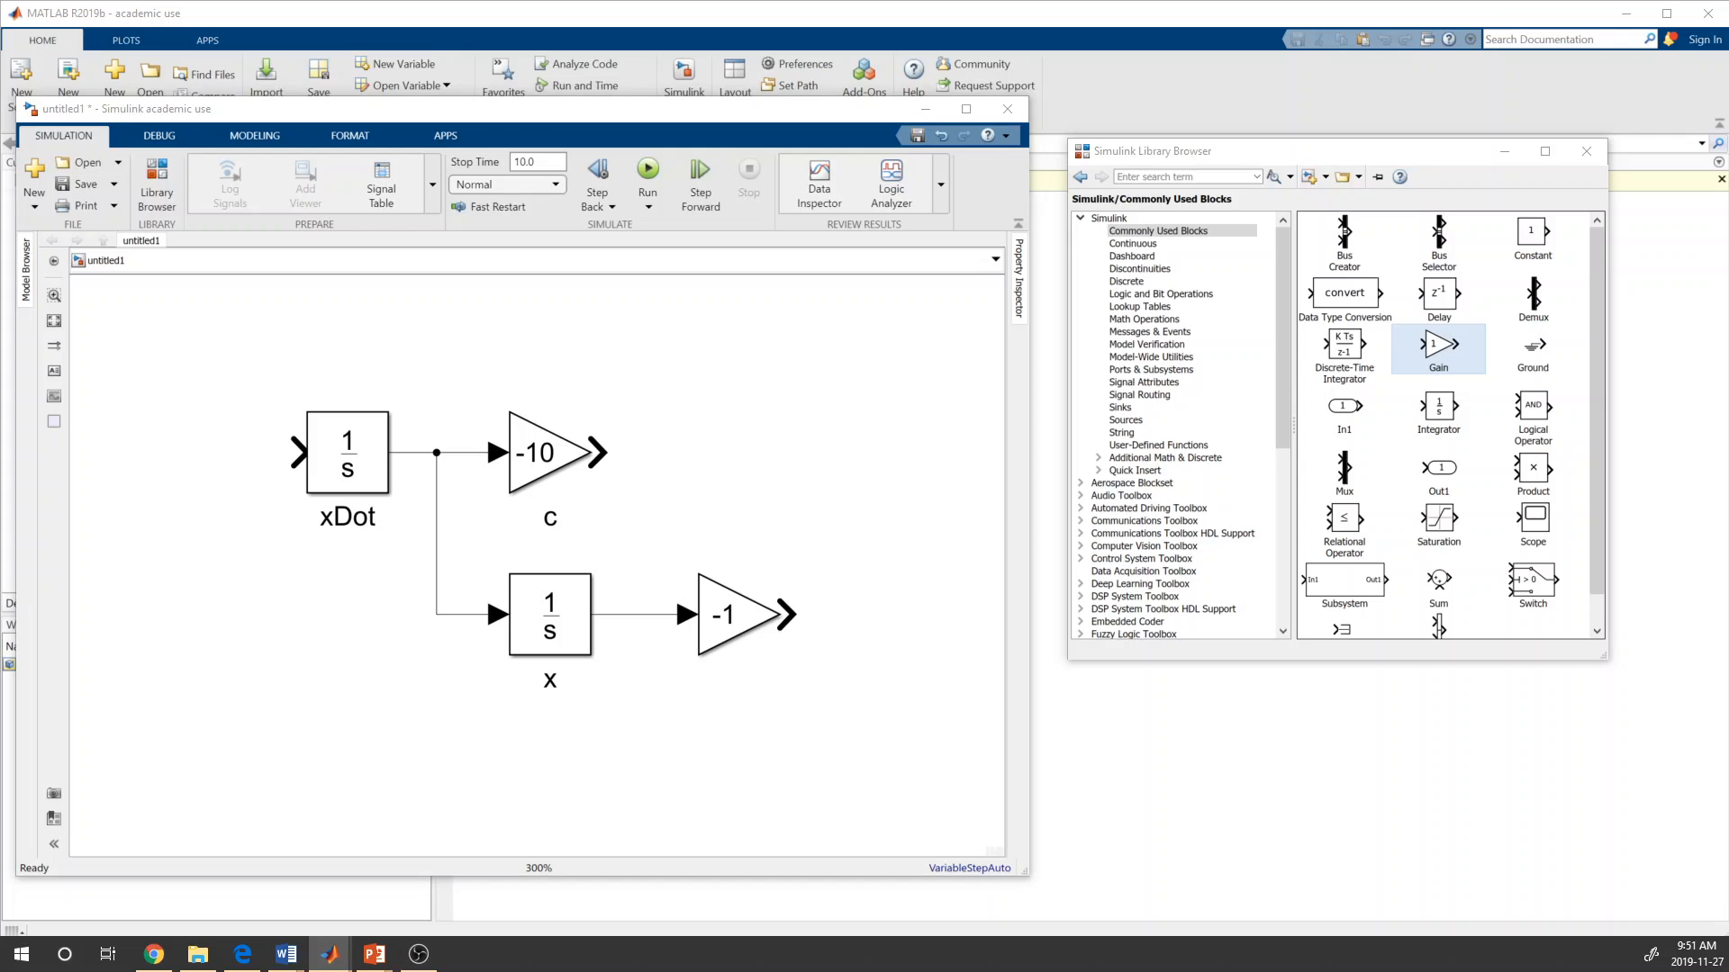
- Check the rearranged equation on the slide and add a Step block from the Sources library below the -1 gain with step time 3
{"action": "key", "text": "alt+Tab"}
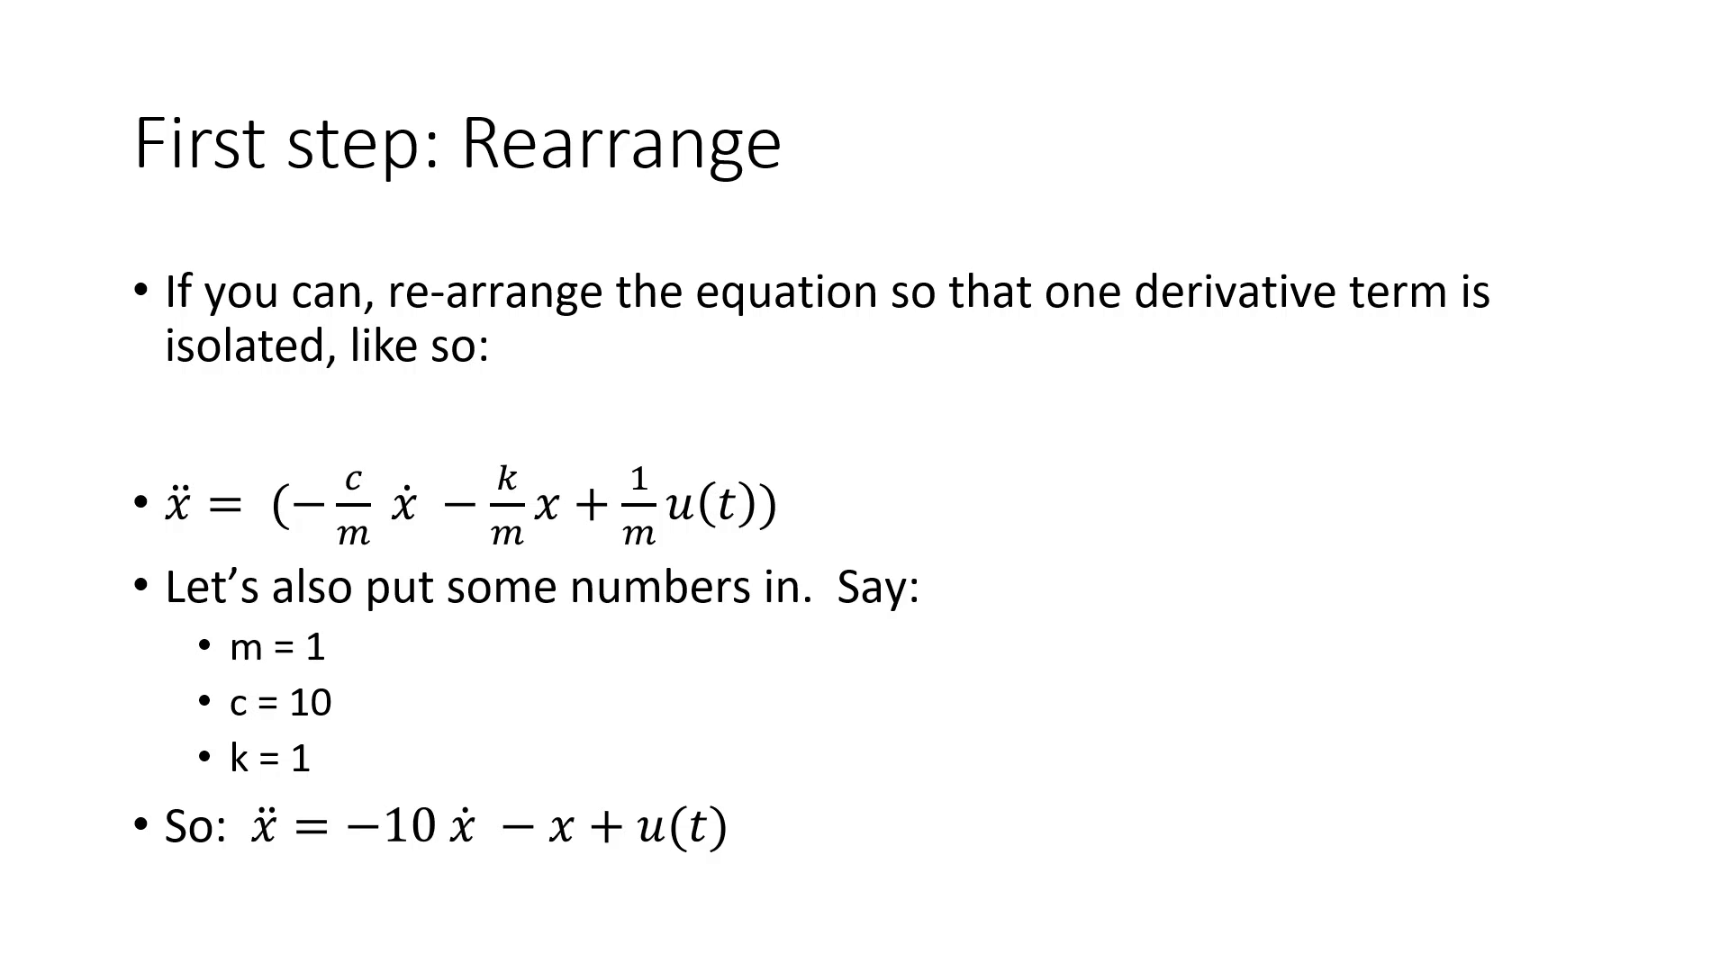
{"action": "key", "text": "alt+Tab"}
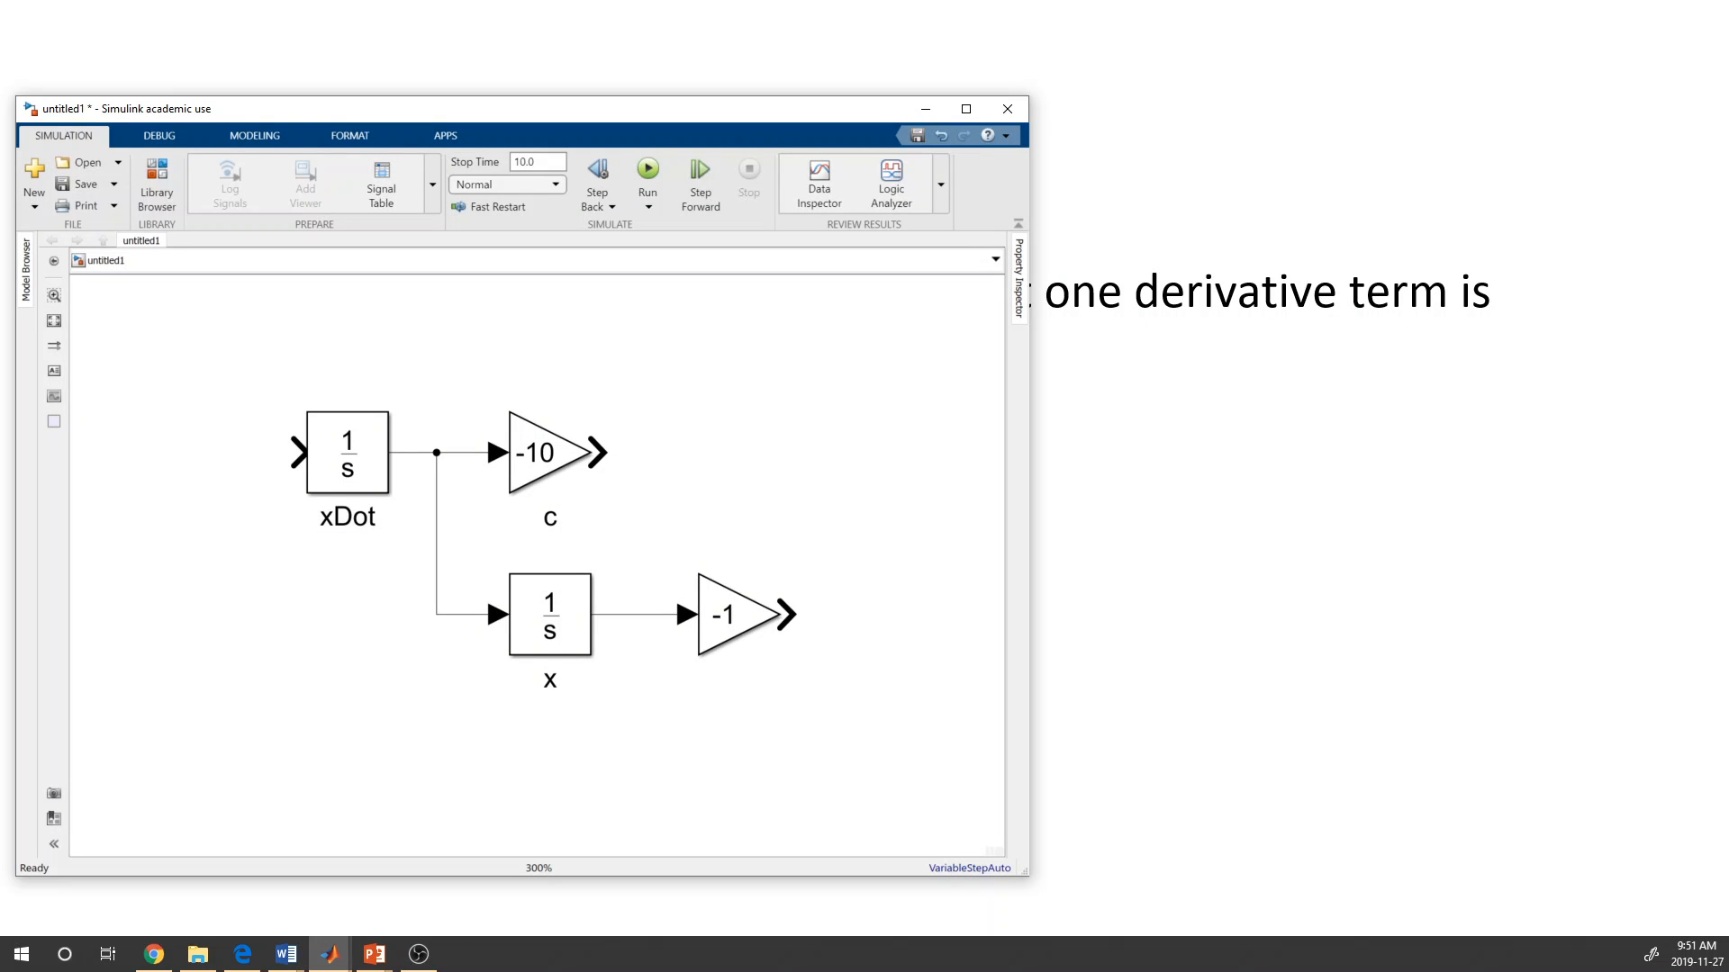
{"action": "key", "text": "alt+Tab"}
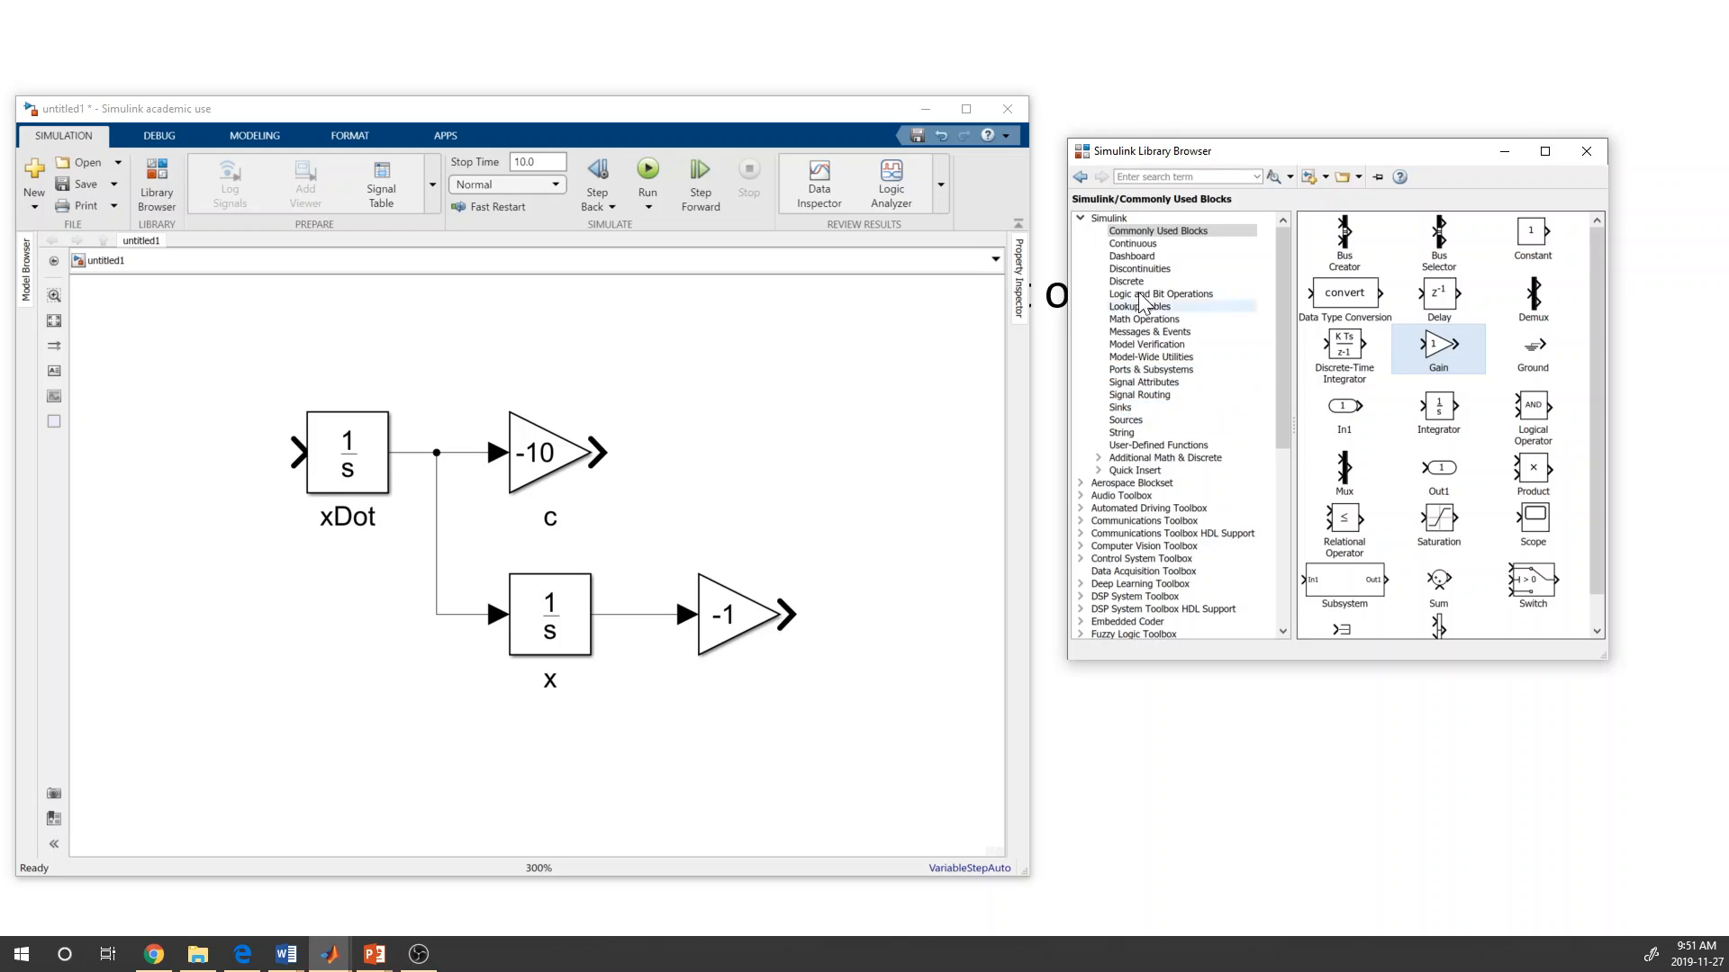
{"action": "left_click", "coordinate": [1123, 422]}
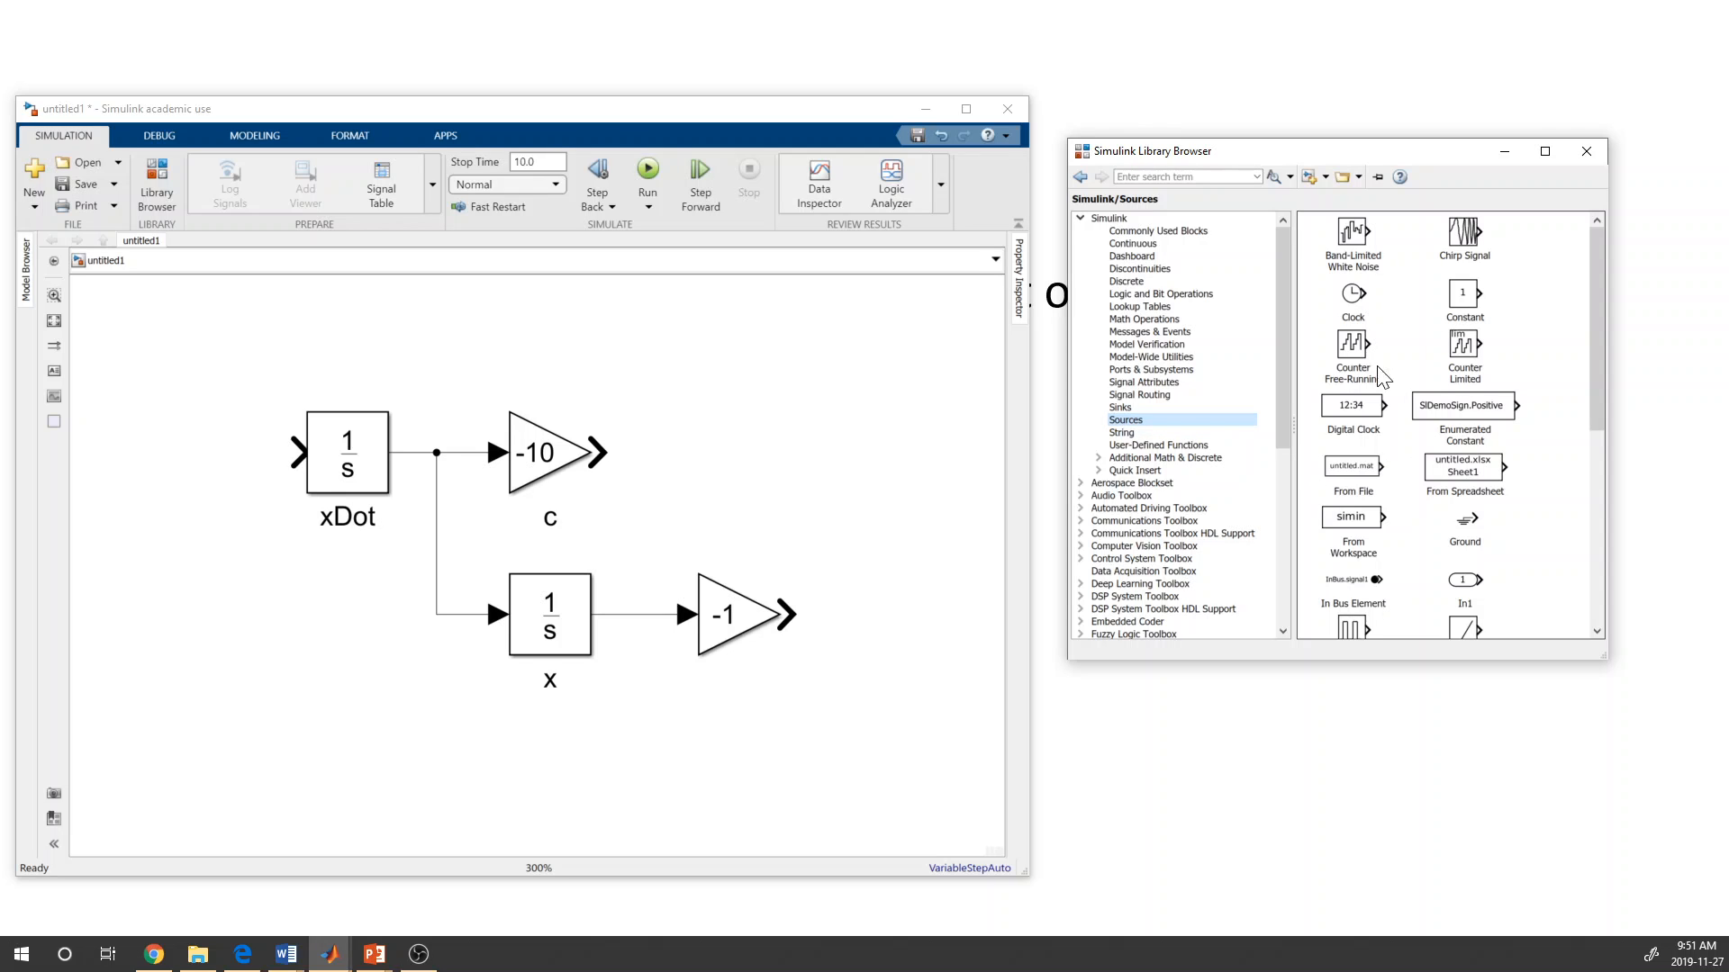
{"action": "left_click_drag", "start_coordinate": [1596, 361], "coordinate": [1592, 576]}
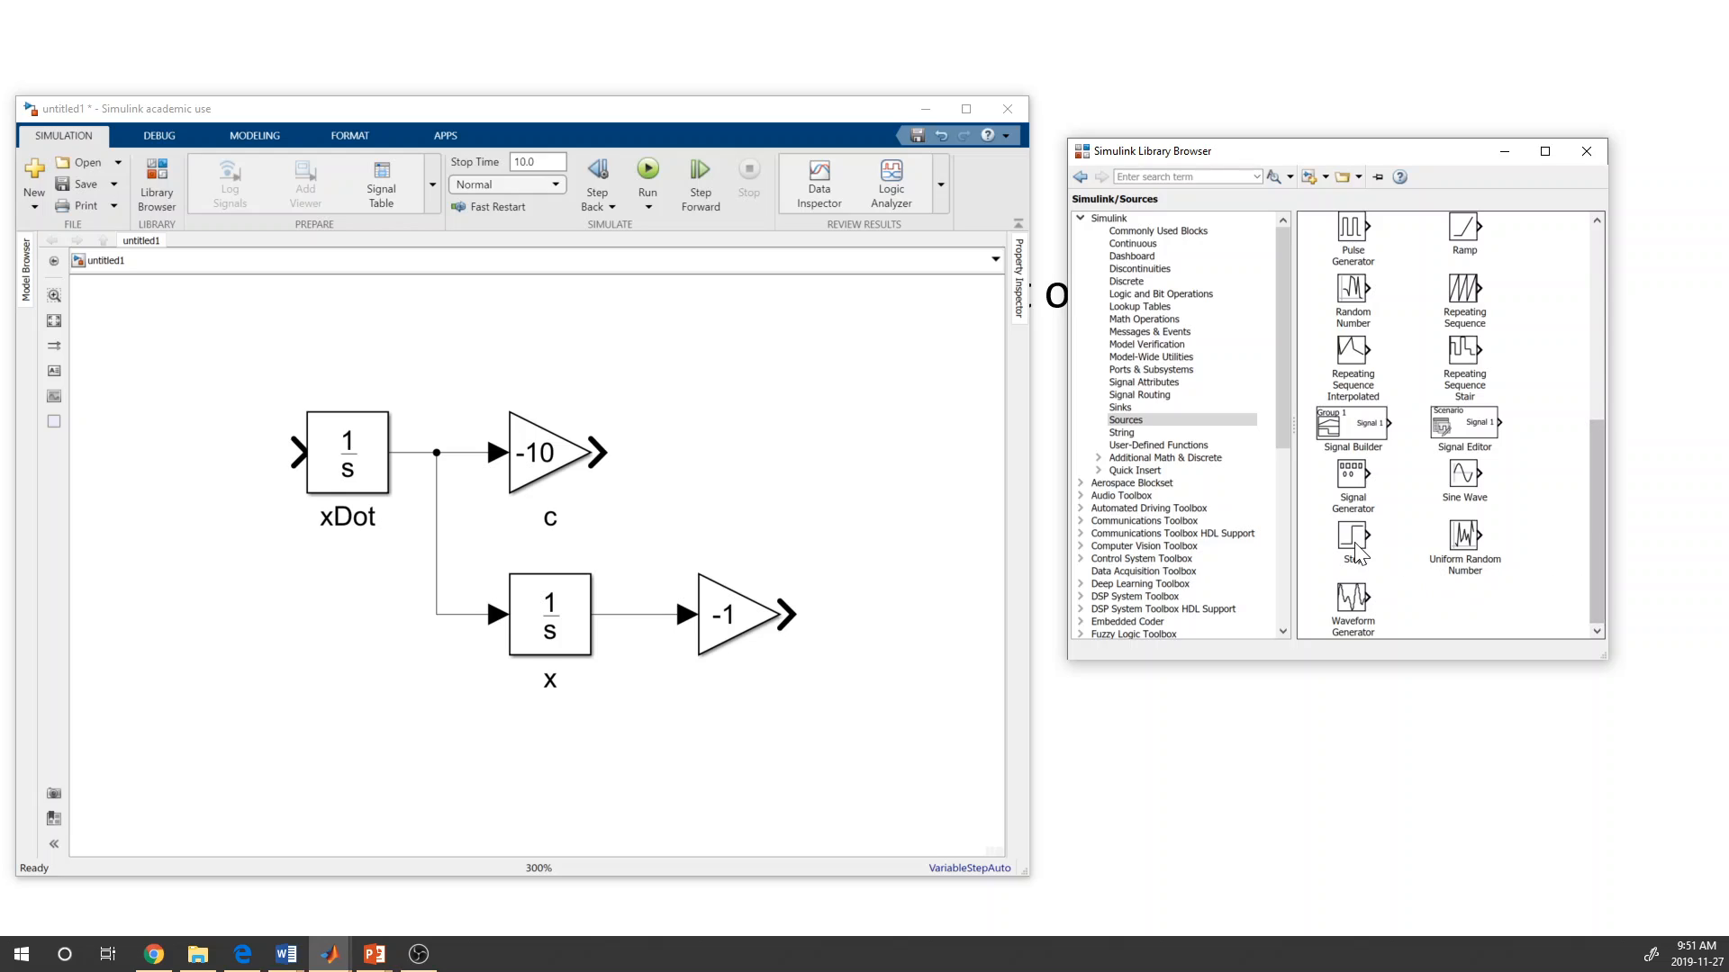
{"action": "left_click_drag", "start_coordinate": [1349, 546], "coordinate": [753, 780]}
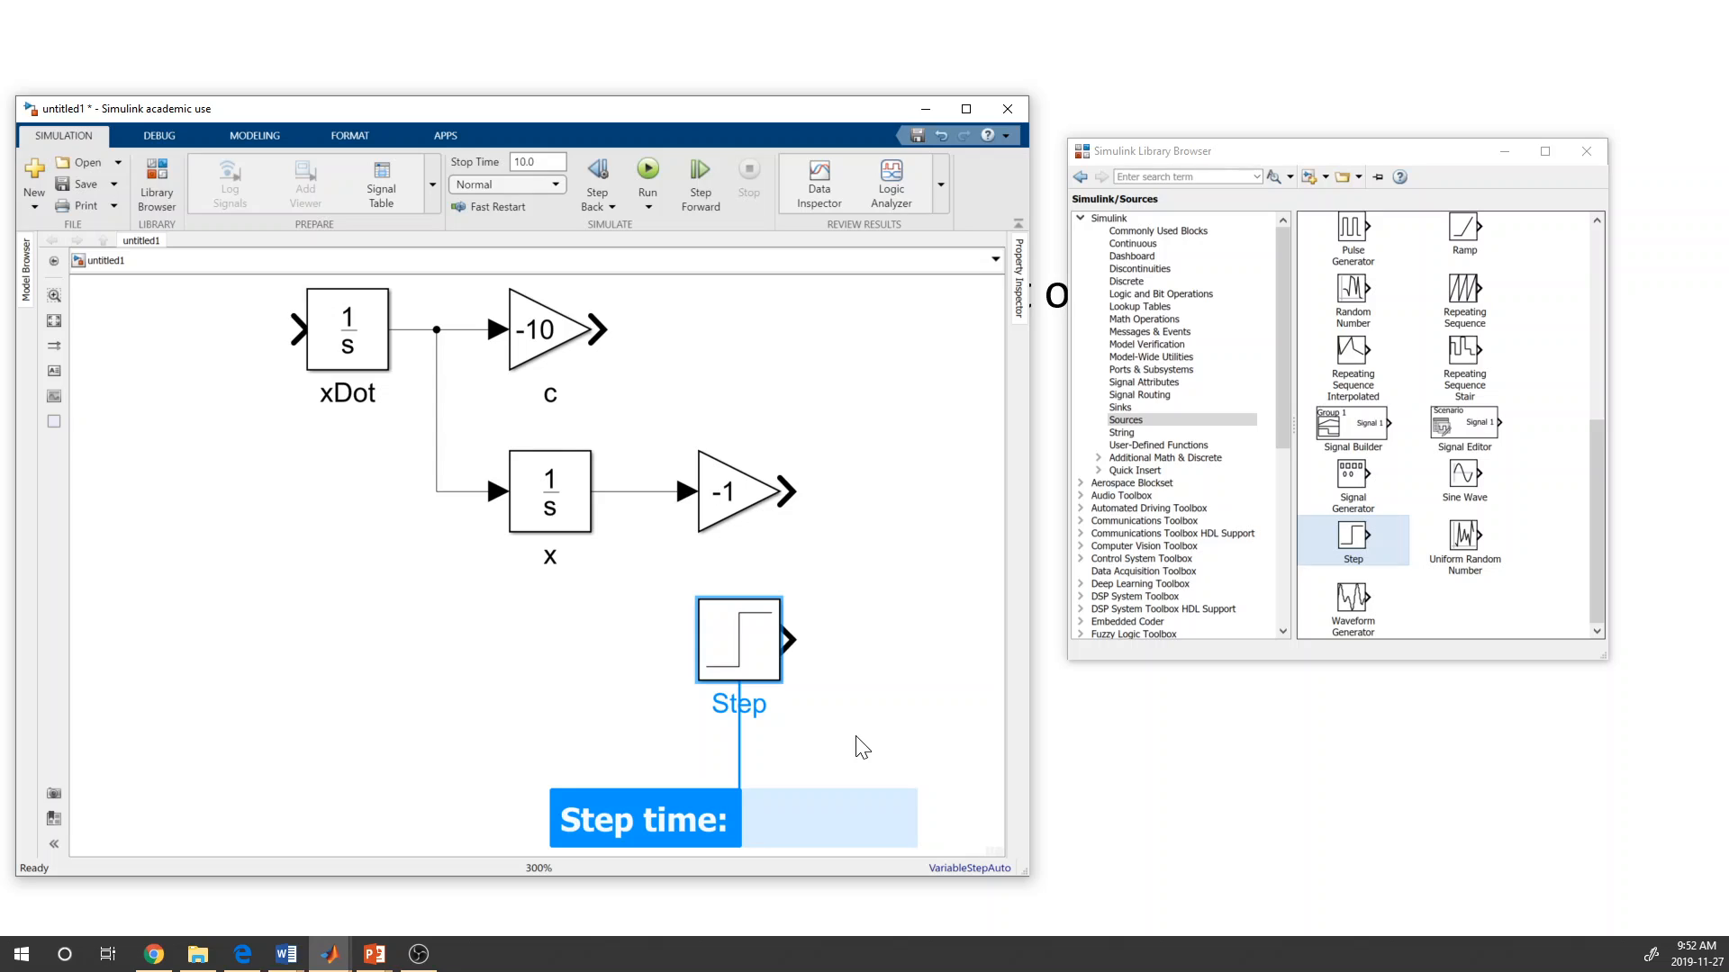
{"action": "type", "text": "3"}
{"action": "left_click", "coordinate": [466, 727]}
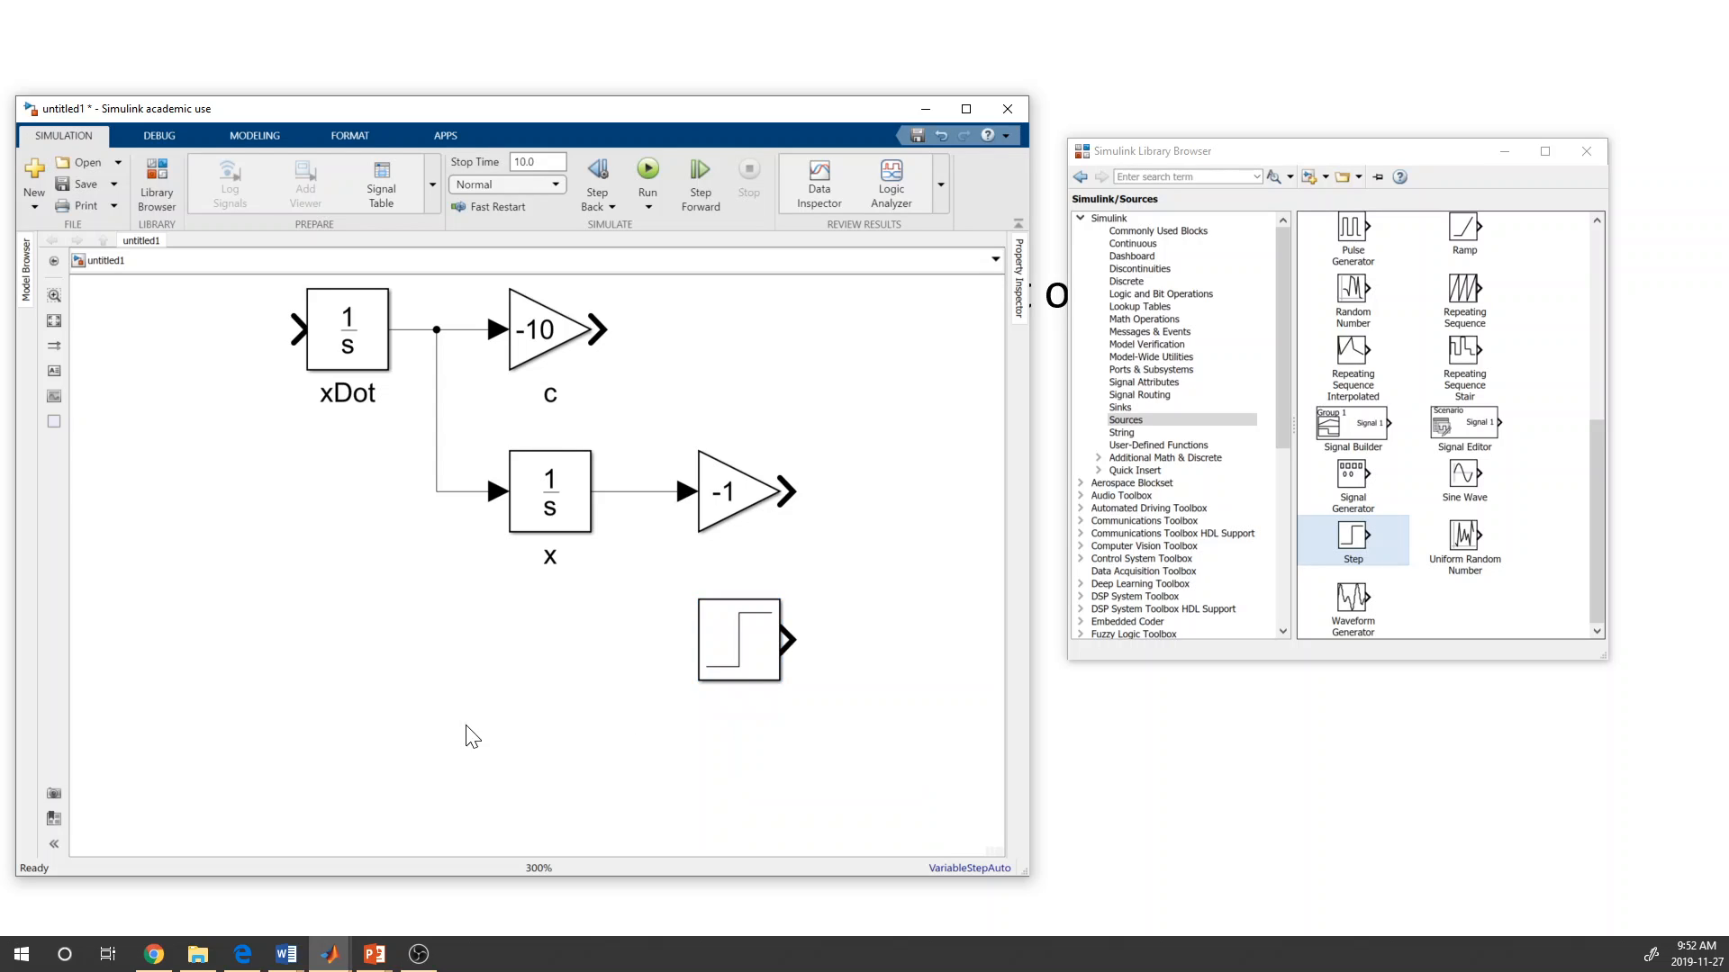
- Rename the Step block as u(t)
{"action": "mouse_move", "coordinate": [765, 677]}
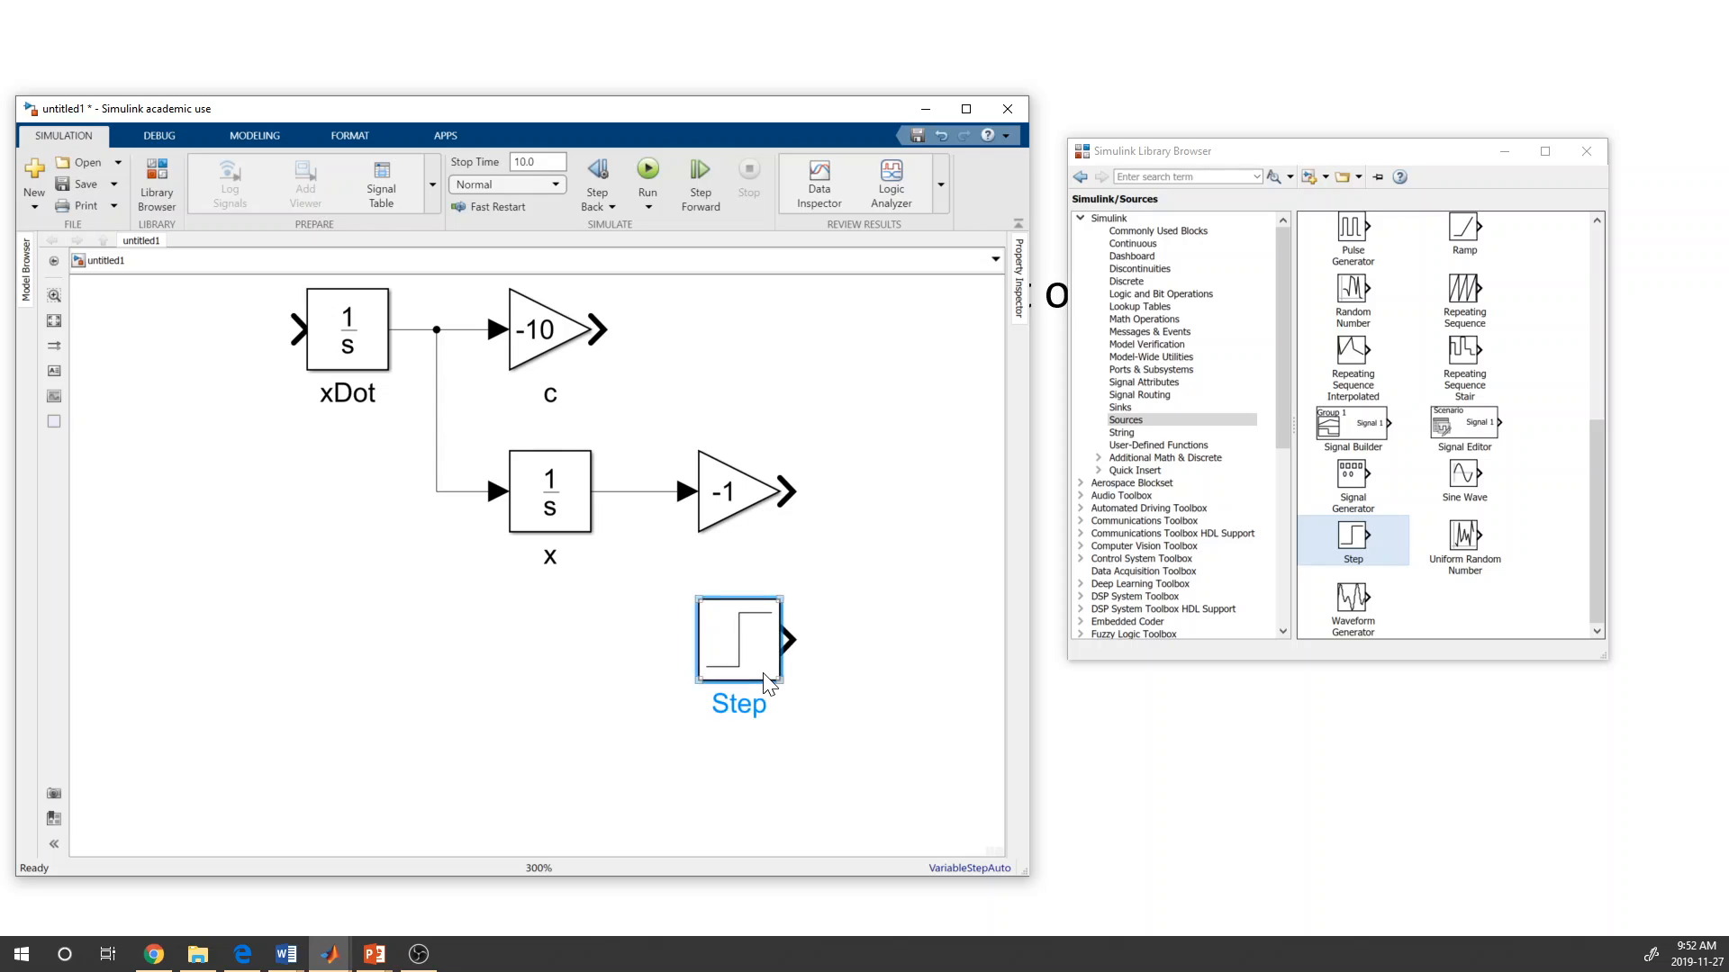
{"action": "double_click", "coordinate": [755, 720]}
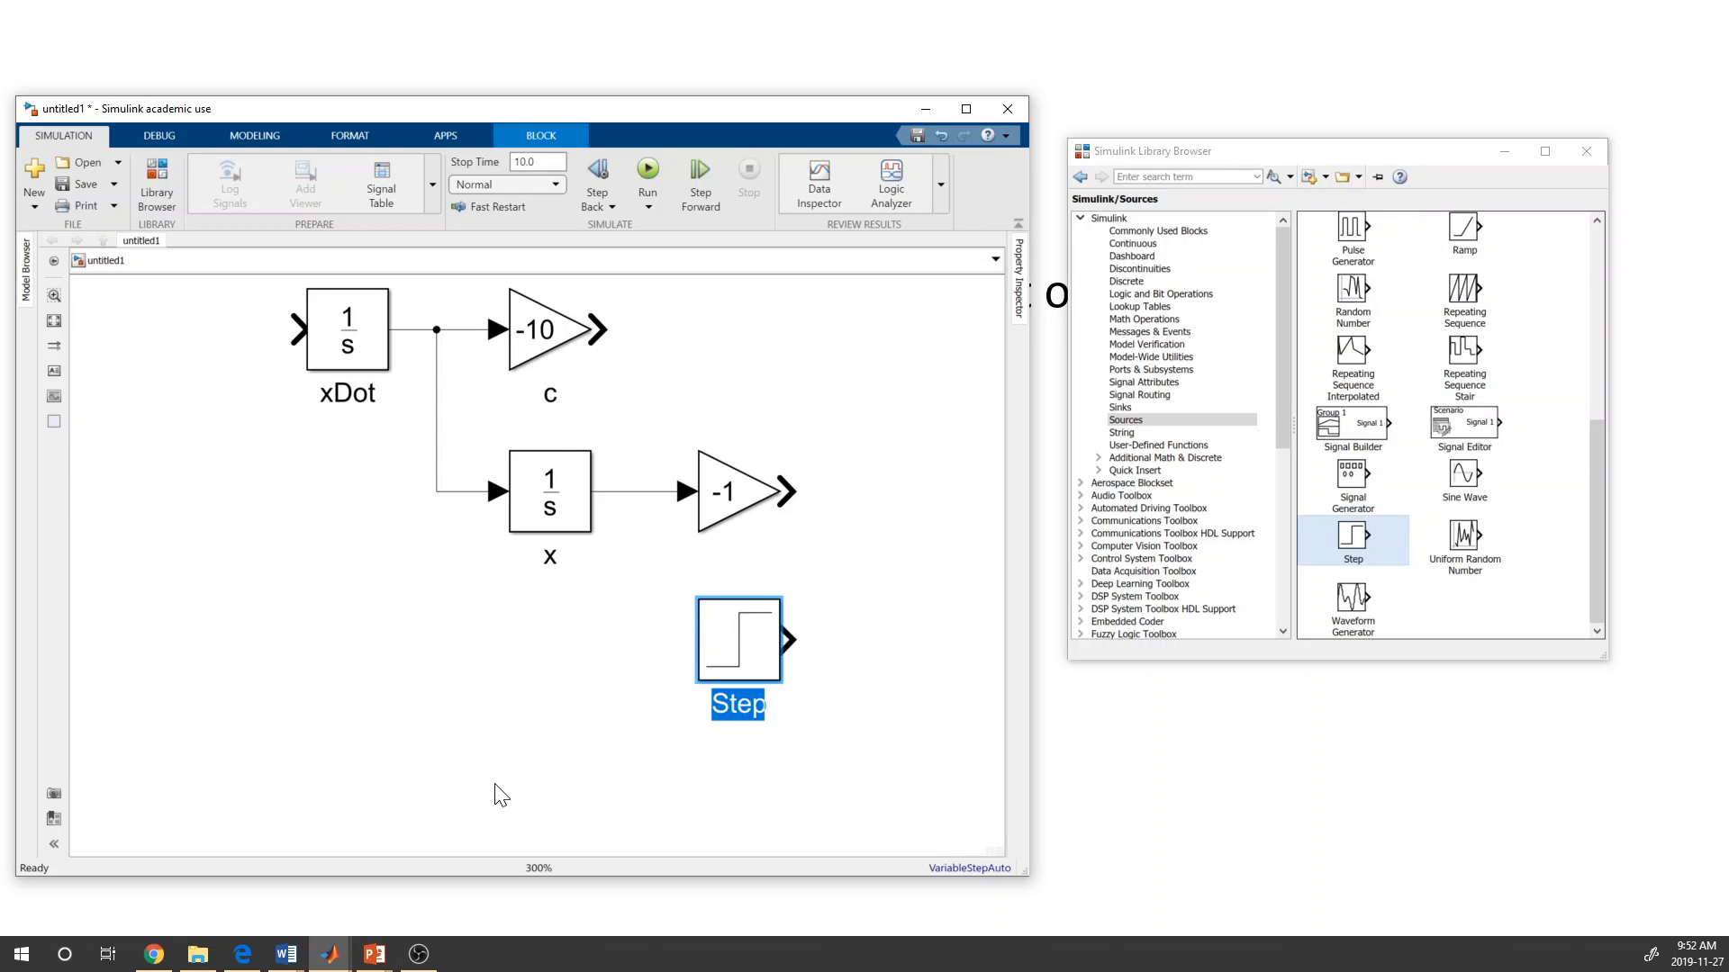
{"action": "type", "text": "u(t)"}
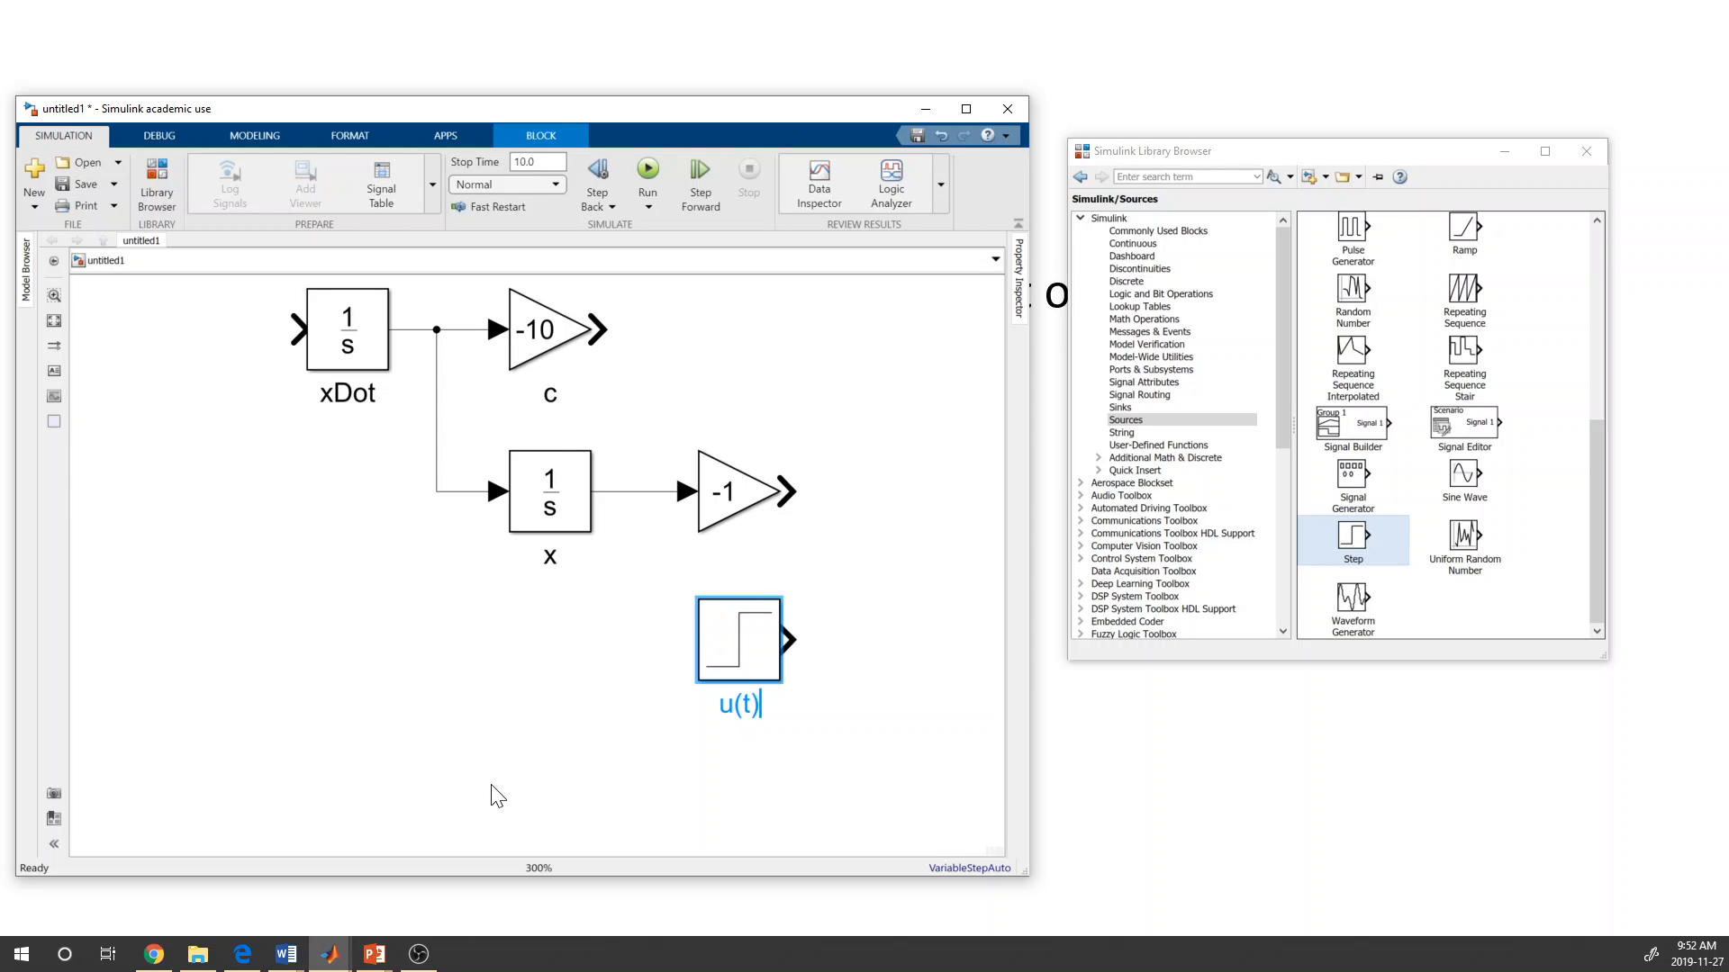
{"action": "left_click", "coordinate": [498, 796]}
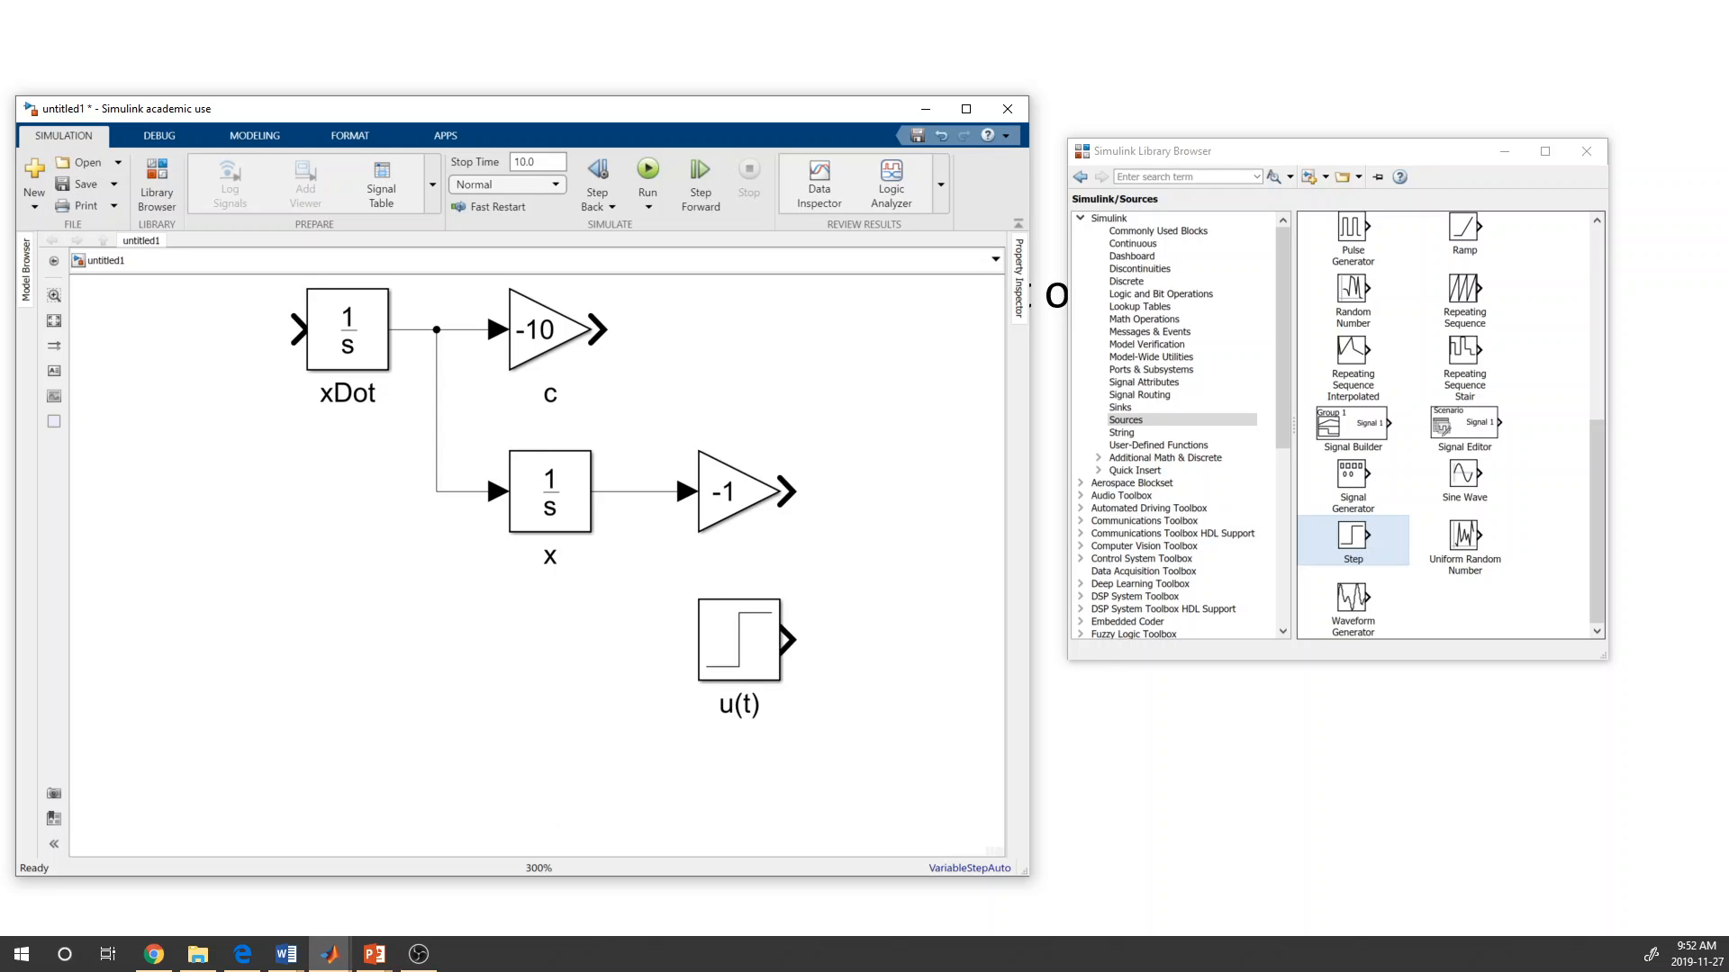
- Widen the model window and add a Sum block from the Commonly Used Blocks library to the right of the -1 gain, keeping its default signs
{"action": "key", "text": "alt+Tab"}
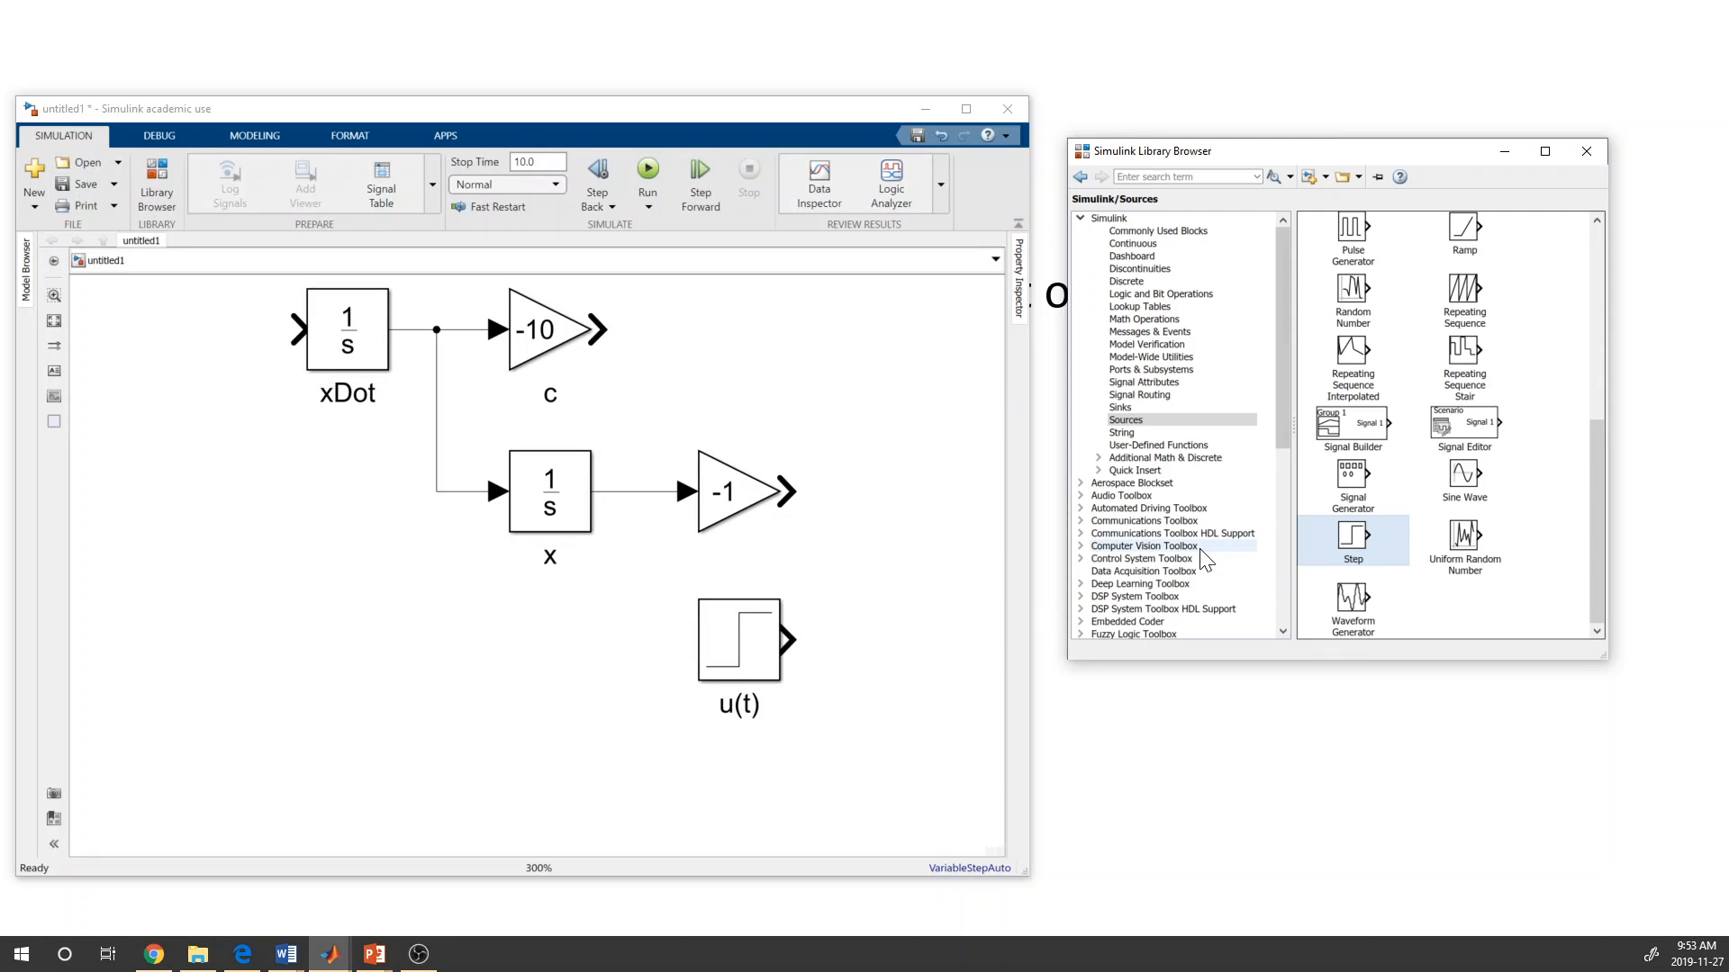
{"action": "left_click_drag", "start_coordinate": [1030, 558], "coordinate": [1109, 558]}
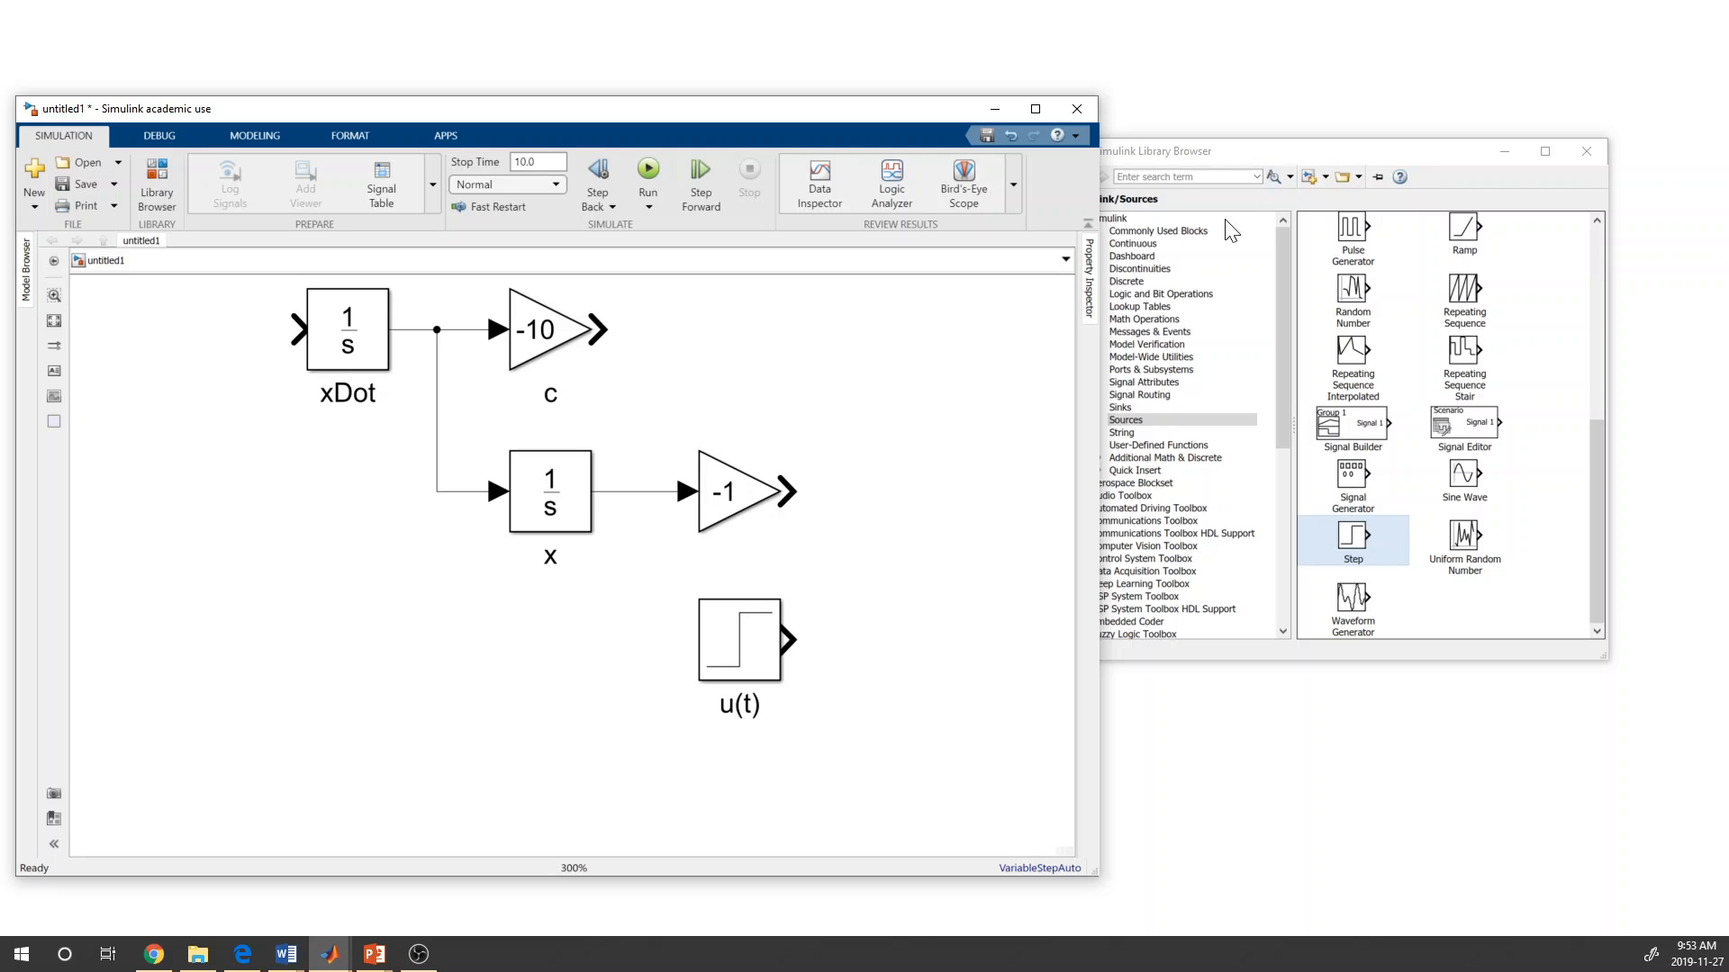
{"action": "left_click", "coordinate": [1204, 230]}
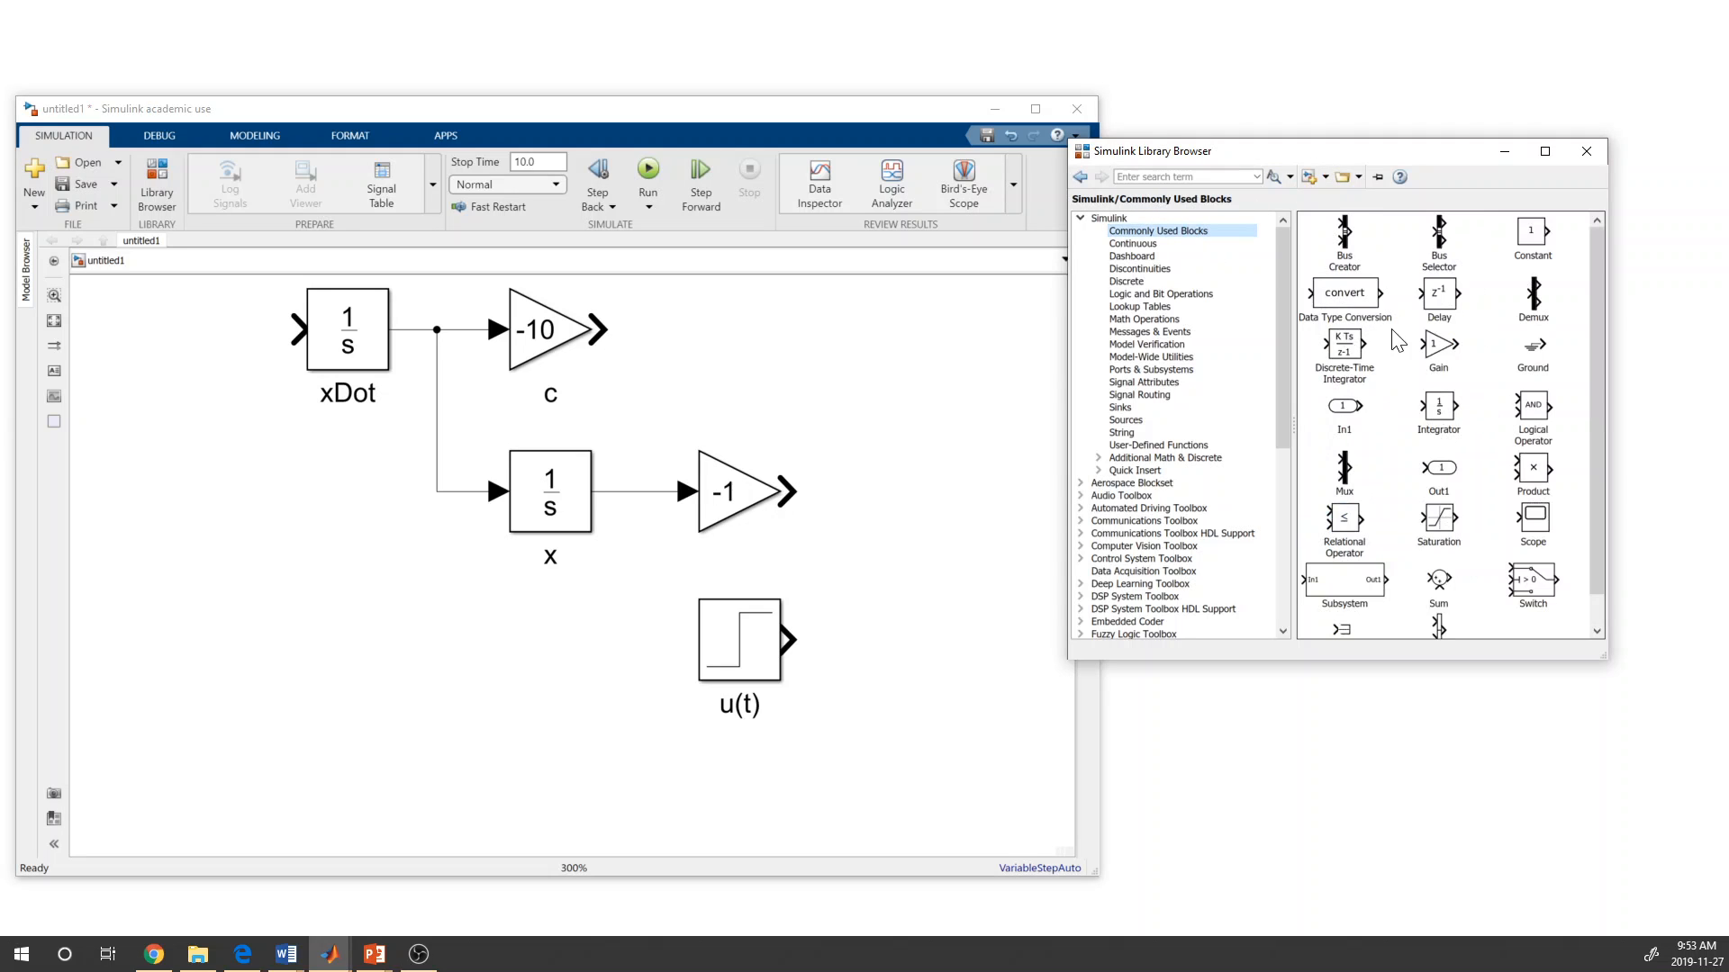
{"action": "left_click", "coordinate": [1482, 378]}
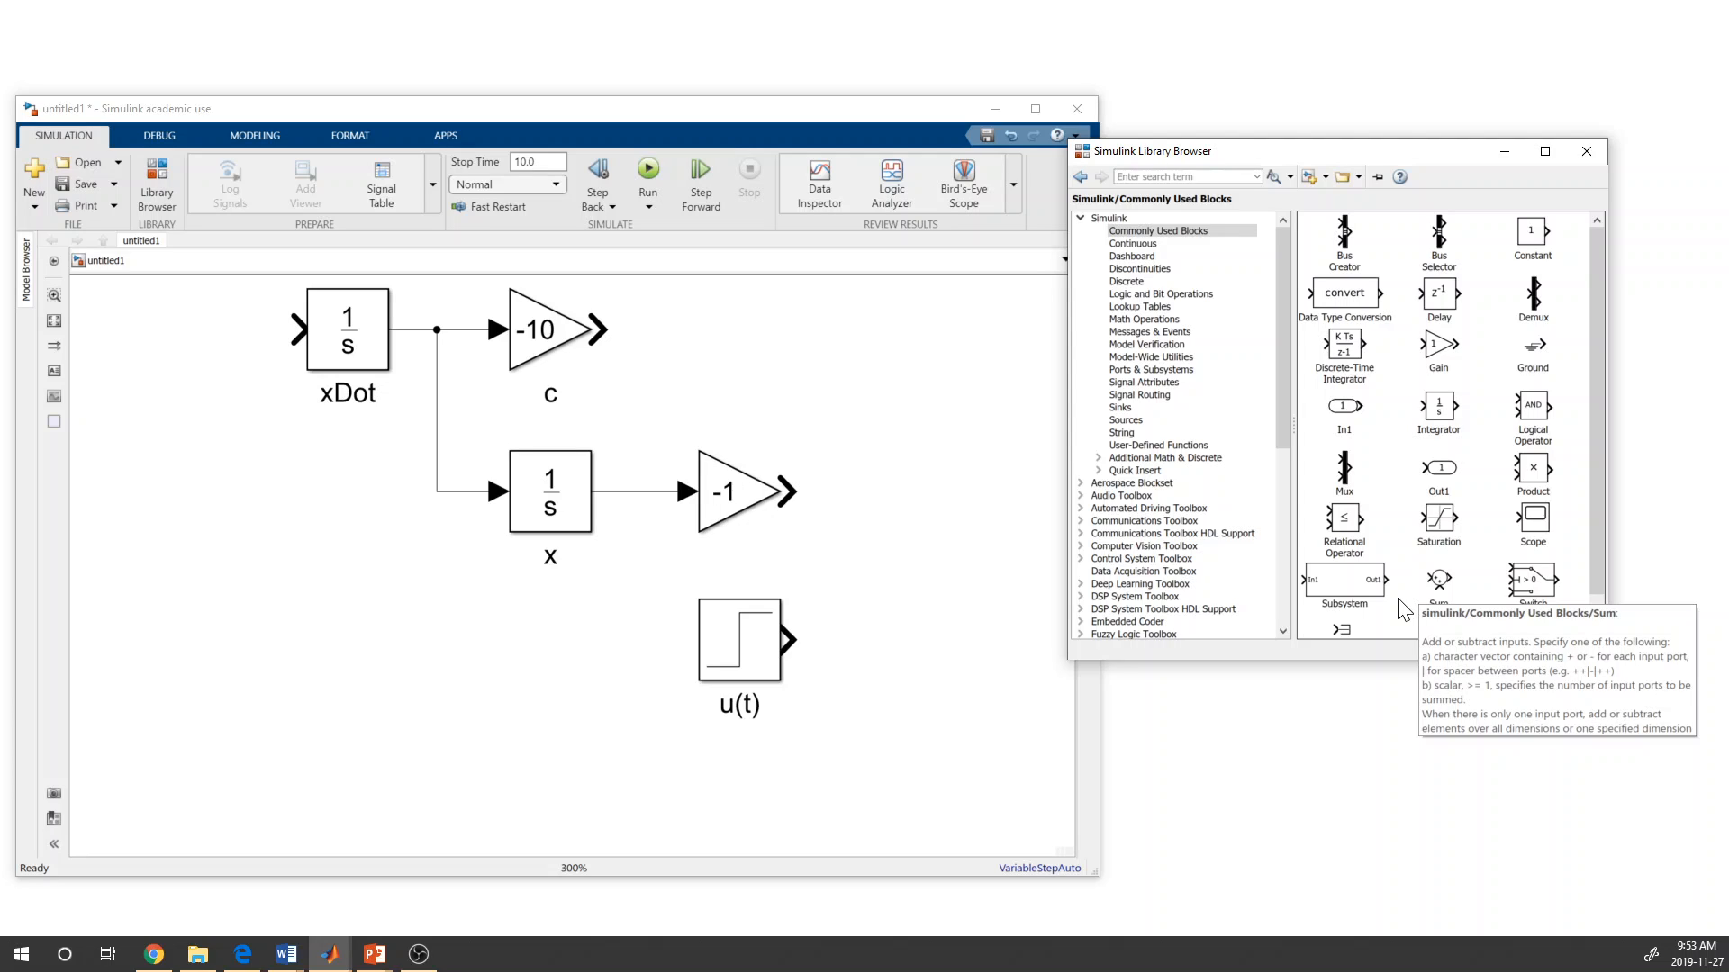
{"action": "left_click_drag", "start_coordinate": [1438, 593], "coordinate": [938, 497]}
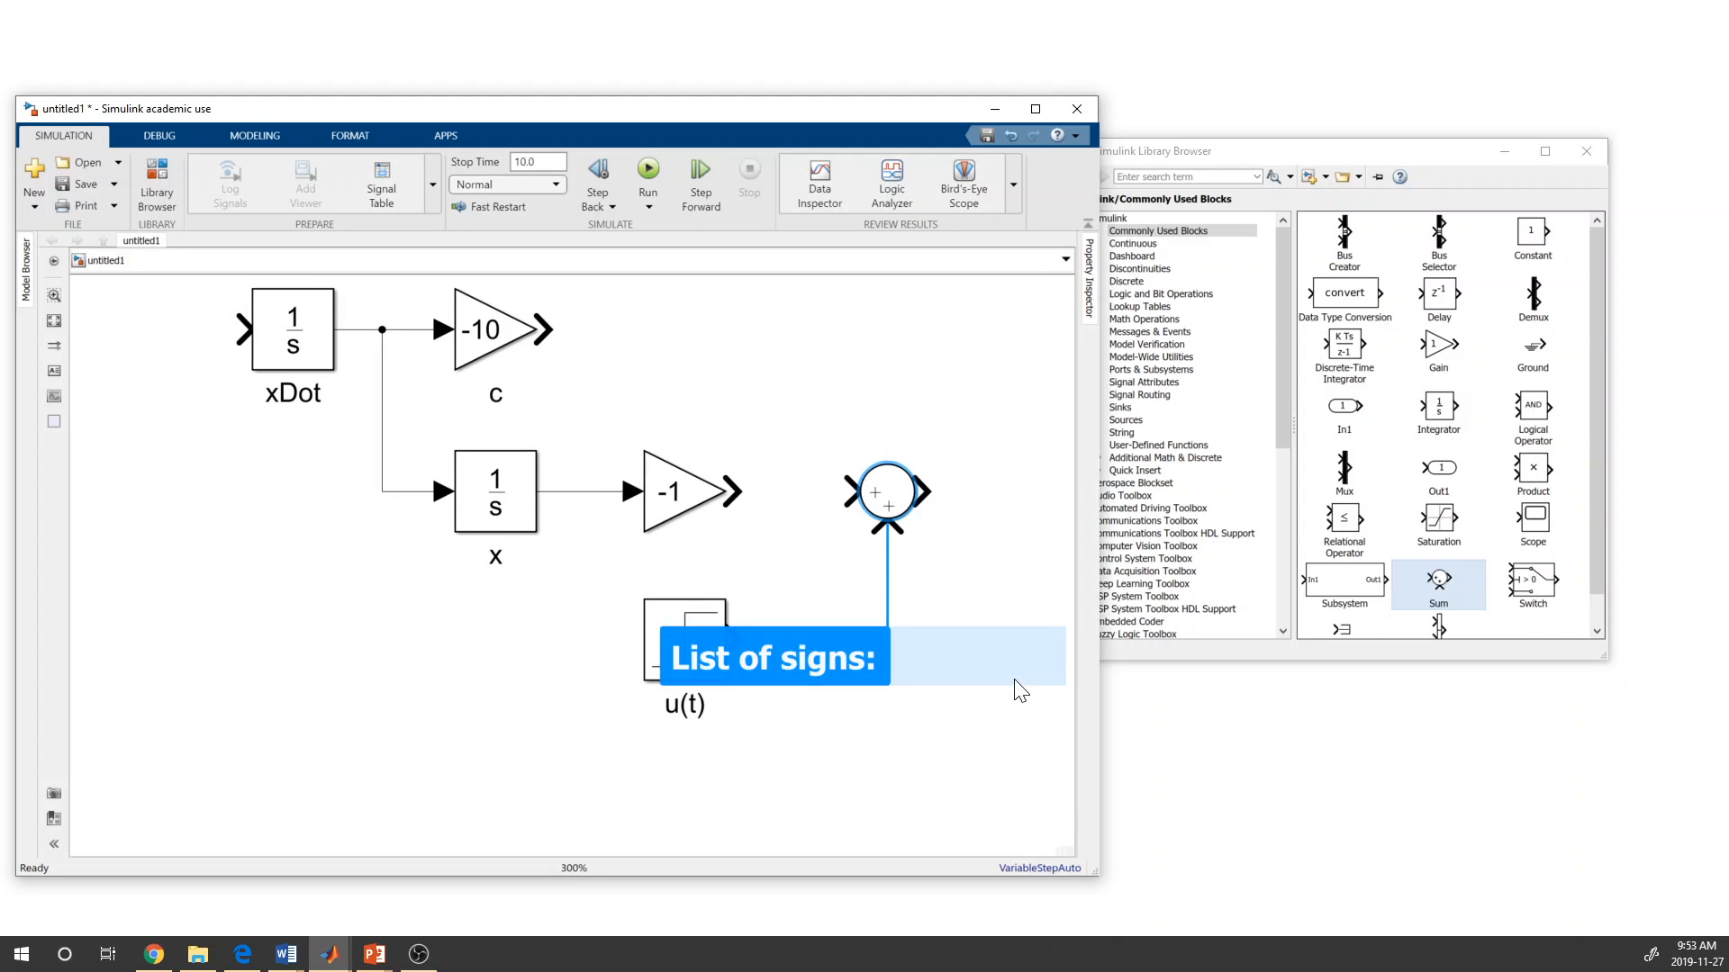
{"action": "left_click", "coordinate": [964, 772]}
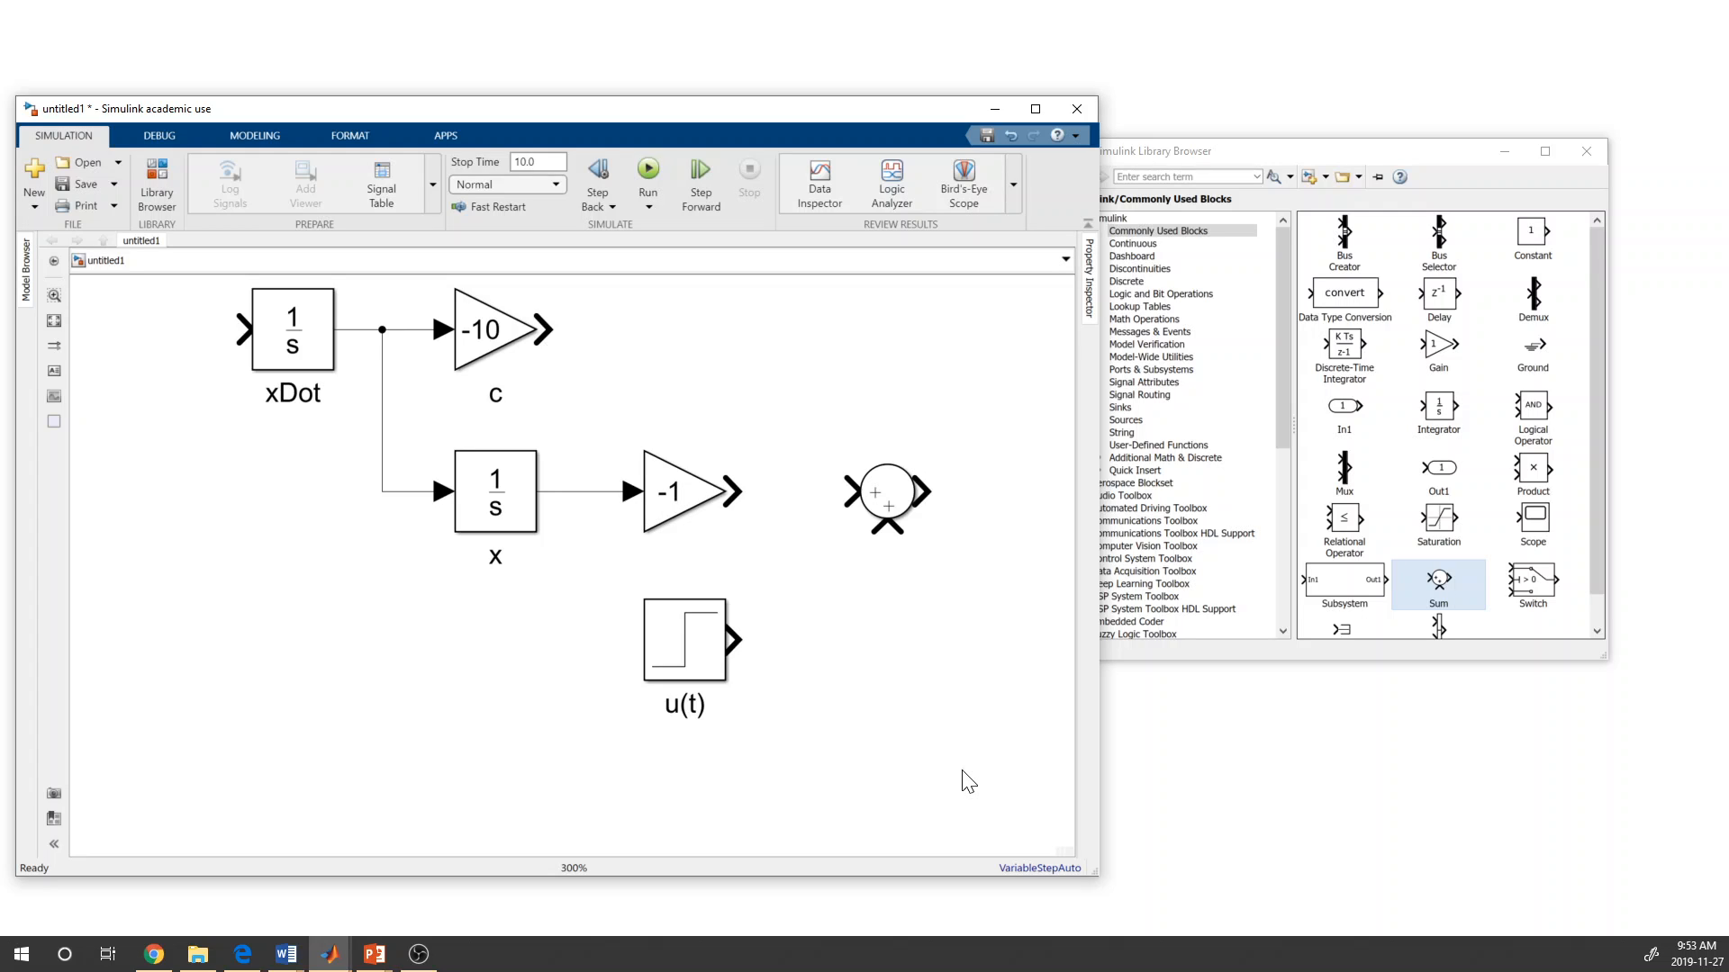
- Give the Sum block a third plus input by setting its list of signs to |+++
{"action": "double_click", "coordinate": [894, 498]}
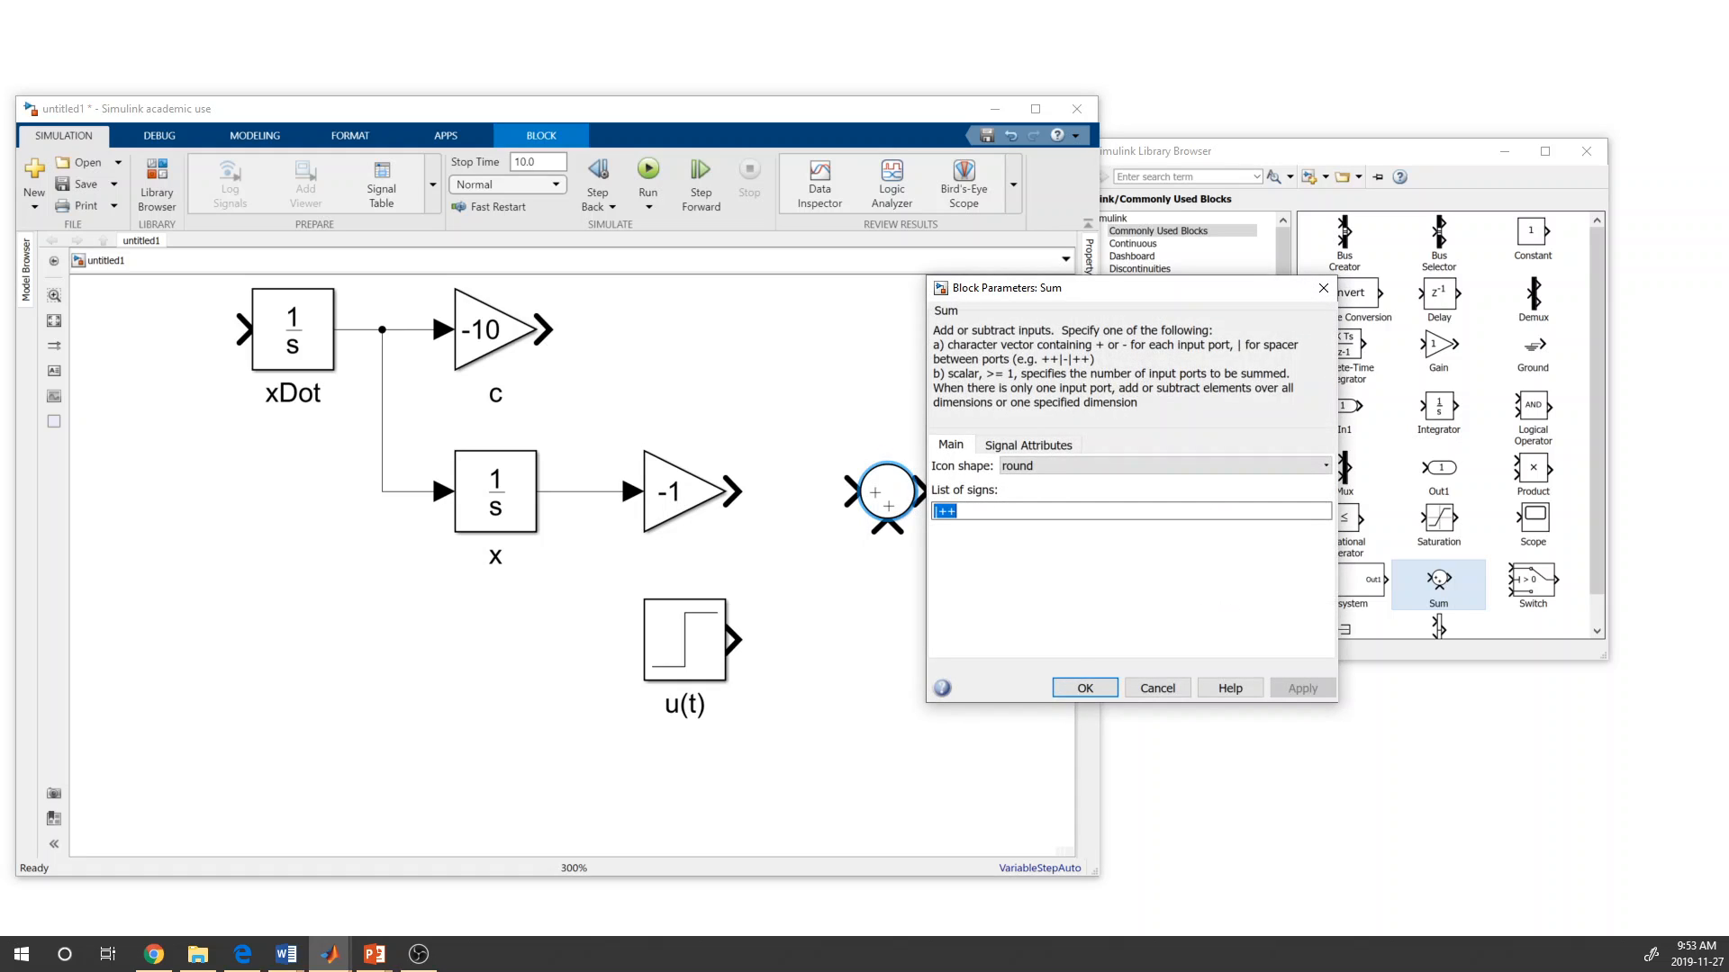
{"action": "left_click", "coordinate": [958, 511]}
{"action": "type", "text": "+"}
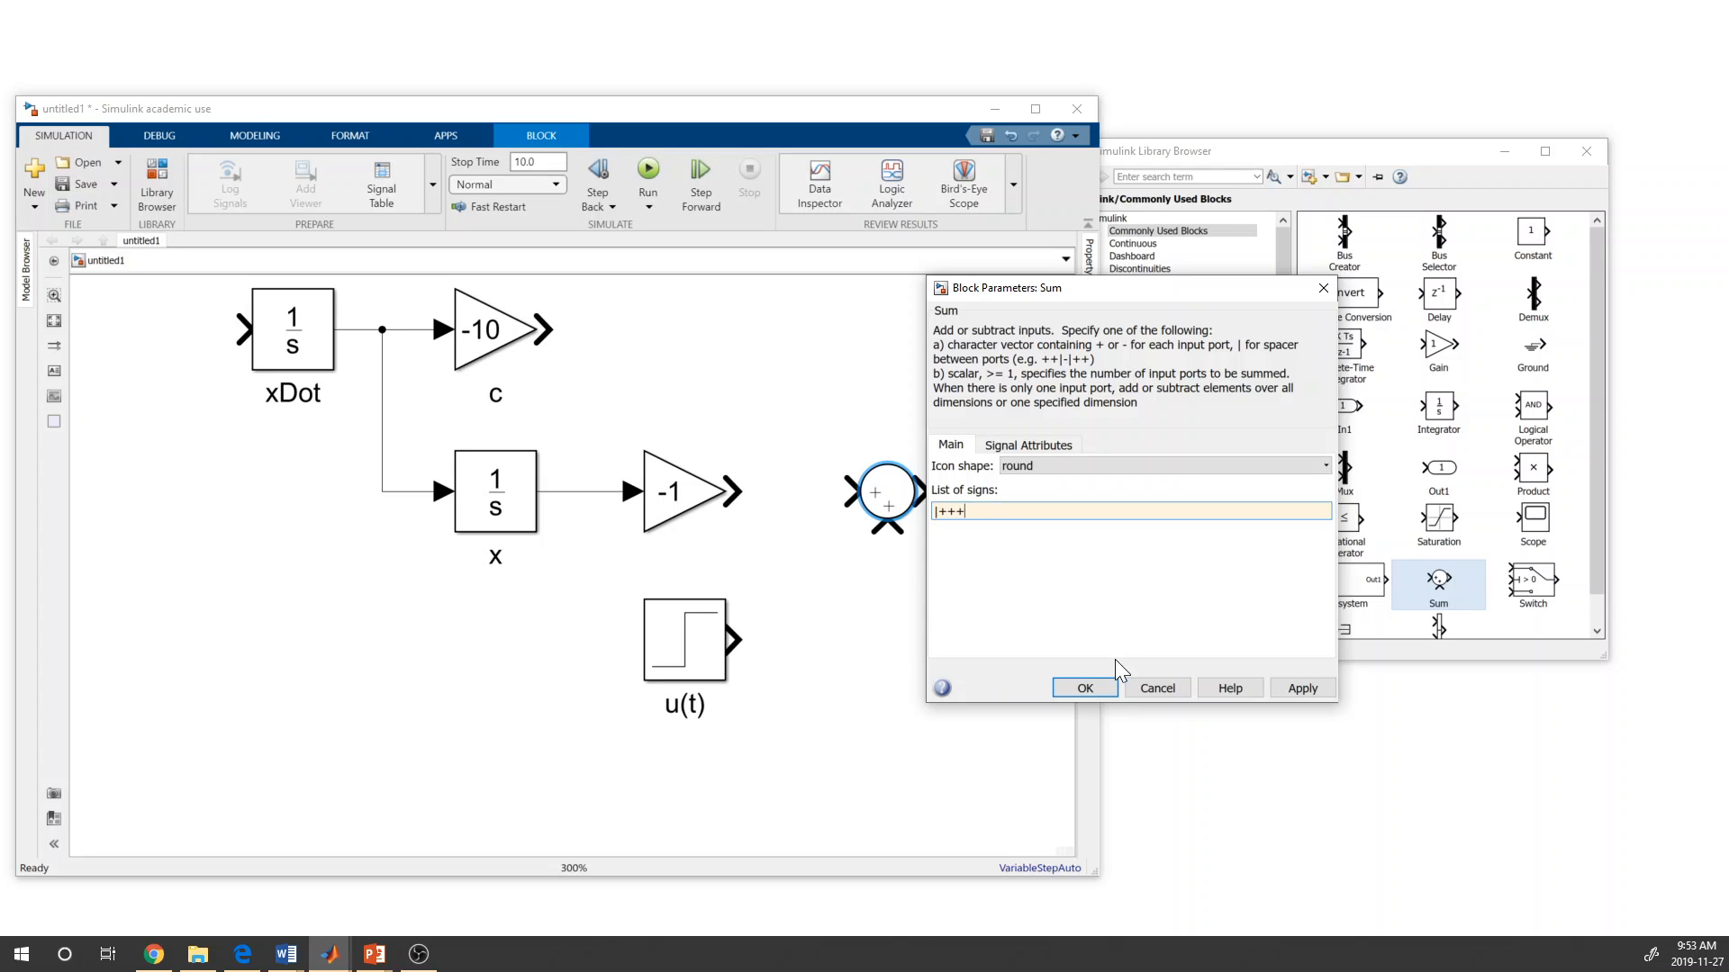
{"action": "left_click", "coordinate": [1084, 688]}
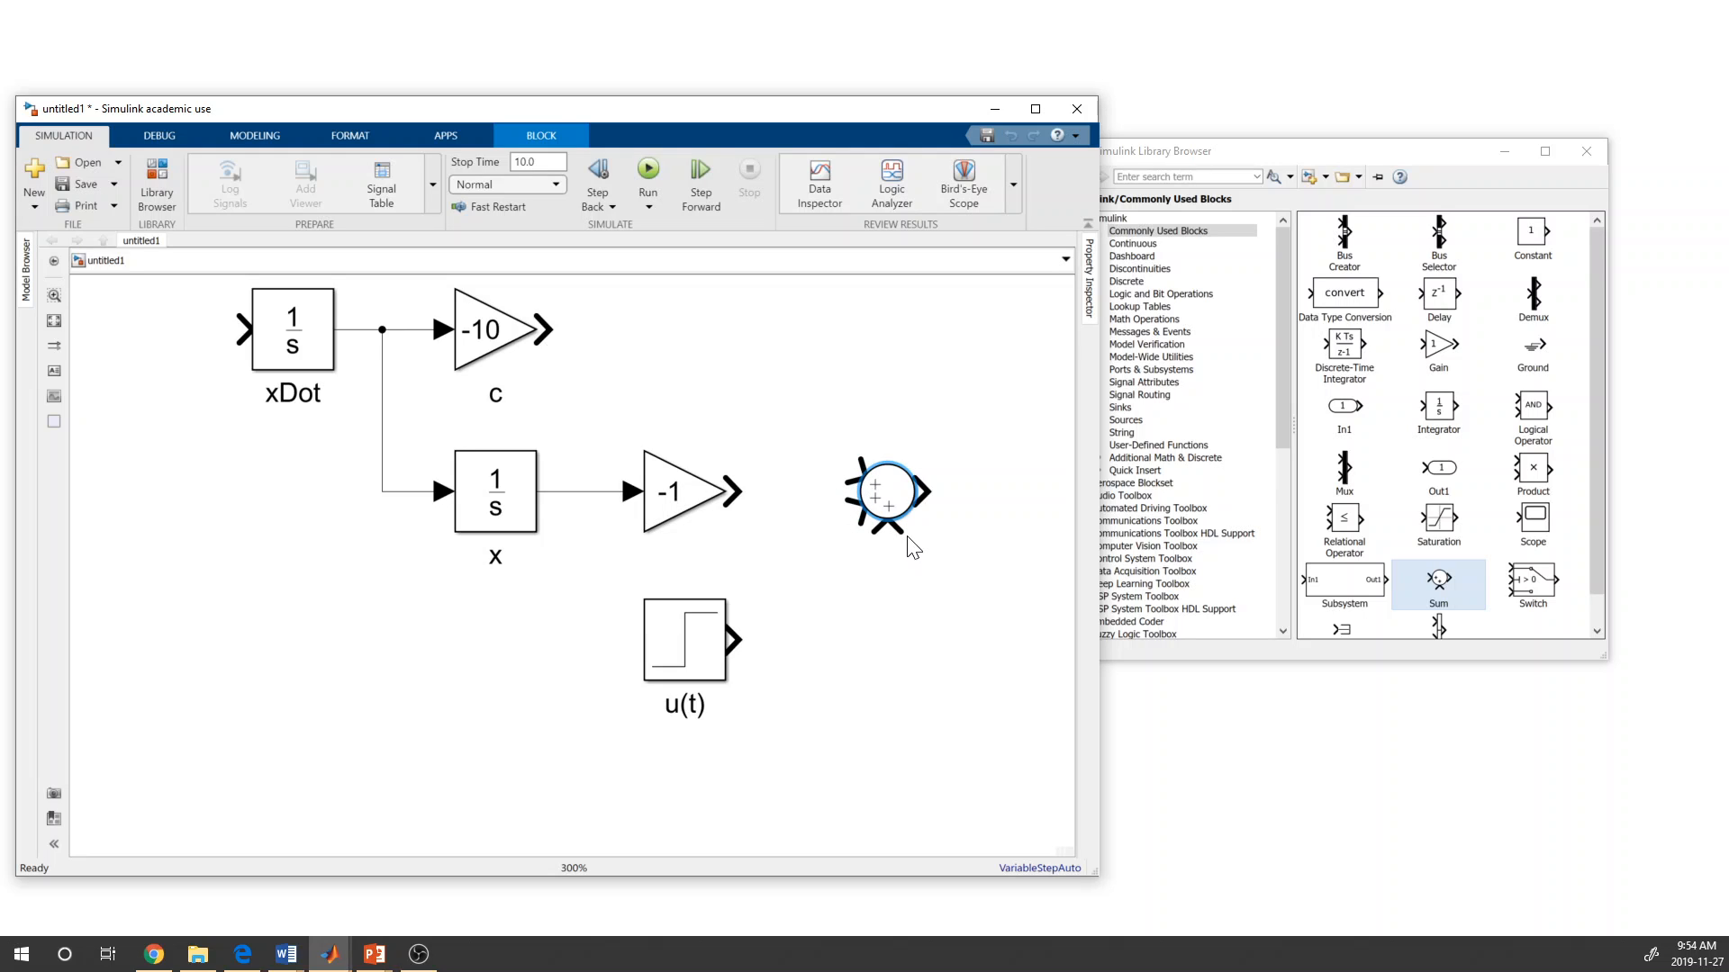
{"action": "left_click", "coordinate": [887, 495]}
{"action": "left_click", "coordinate": [881, 442]}
- Connect the c gain, the -1 gain and the u(t) step outputs to the upper, middle and lower Sum inputs respectively
{"action": "left_click_drag", "start_coordinate": [549, 330], "coordinate": [854, 468]}
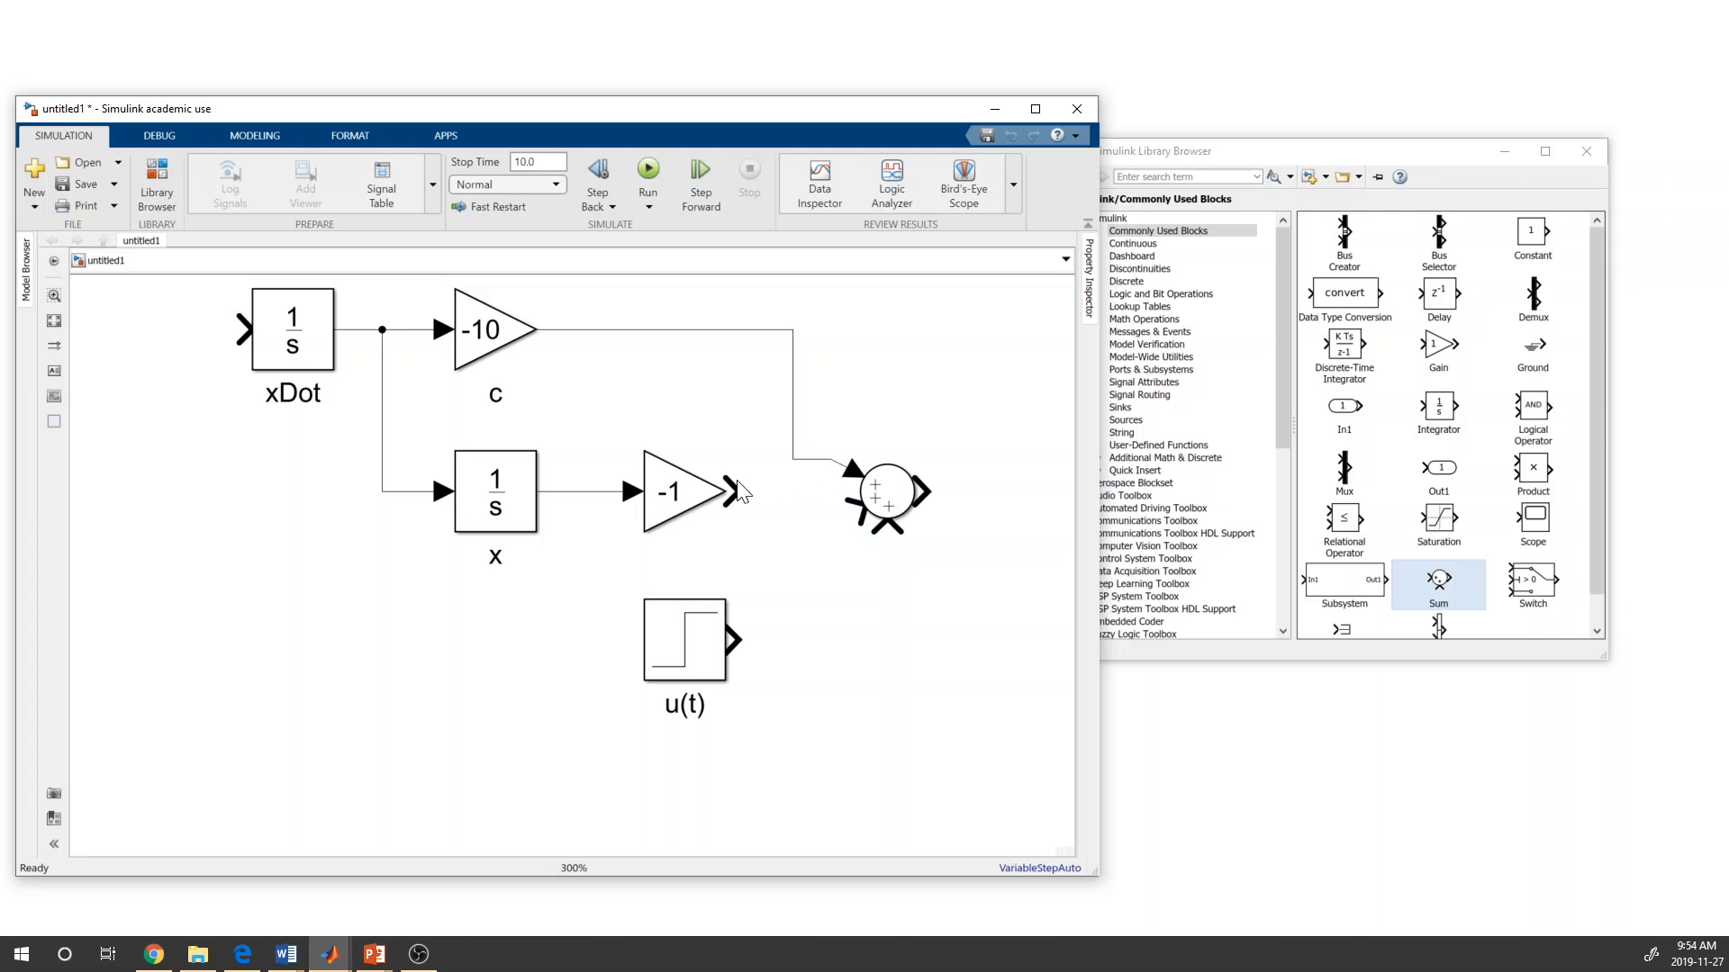
{"action": "left_click_drag", "start_coordinate": [738, 492], "coordinate": [854, 522]}
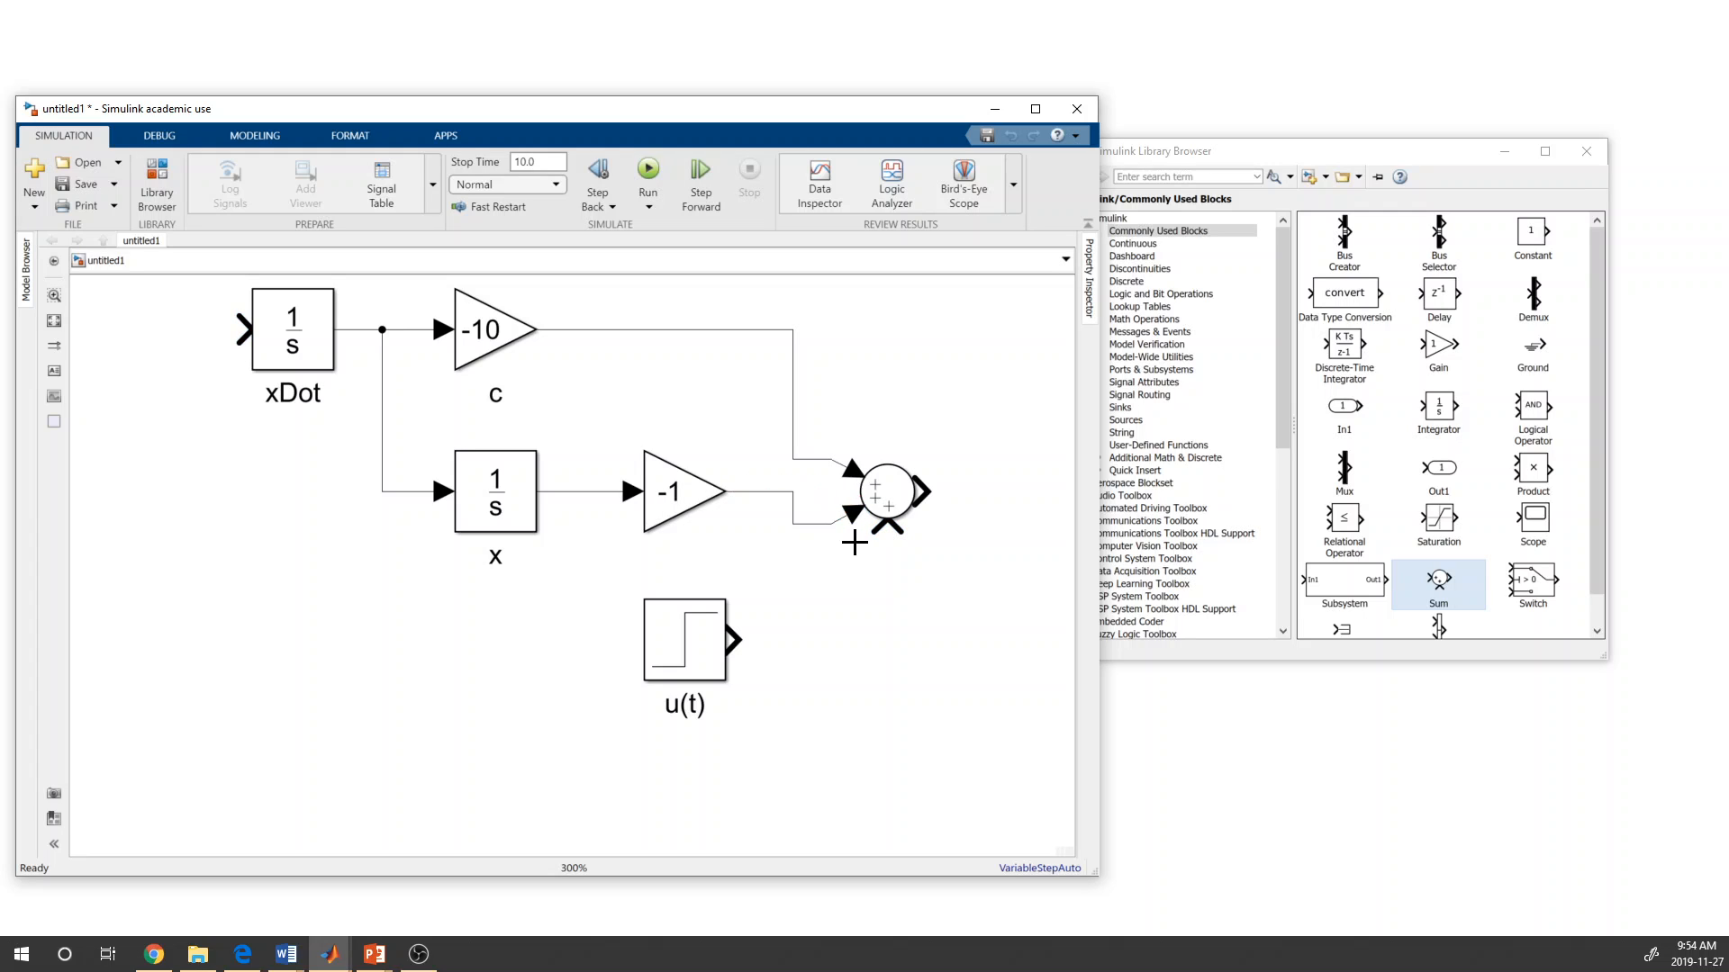
{"action": "left_click_drag", "start_coordinate": [737, 641], "coordinate": [887, 532]}
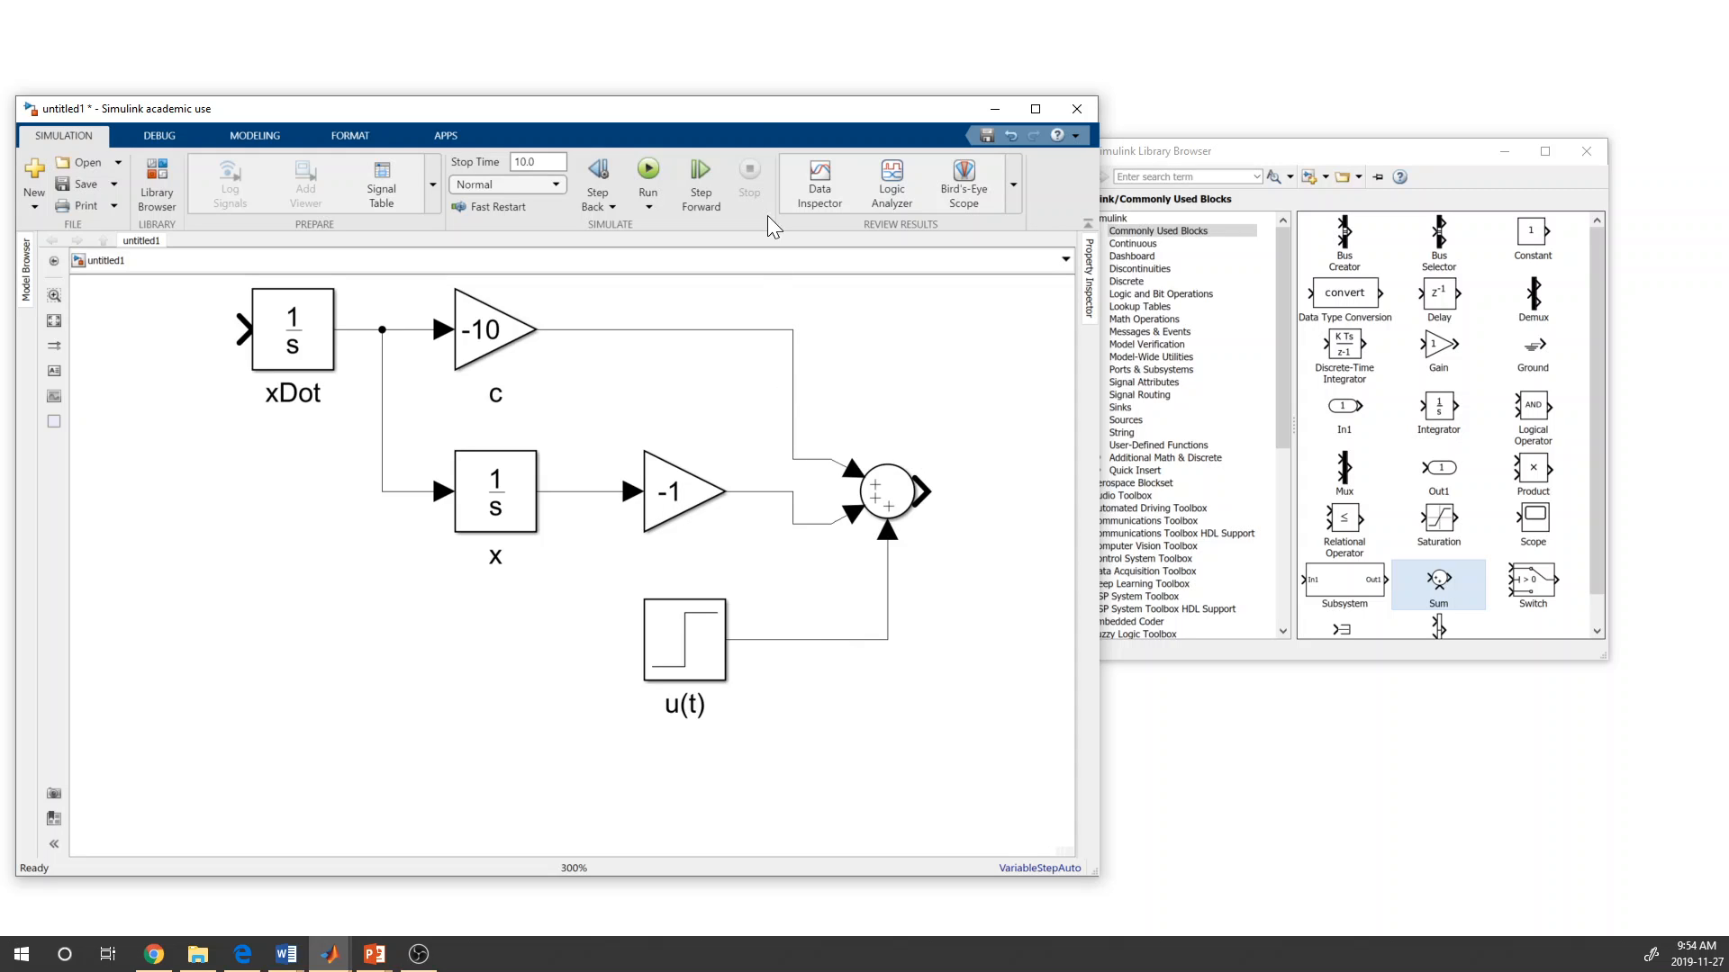
- Move the model window up to uncover the slide's equation and compare it with the xDot and Sum blocks
{"action": "left_click_drag", "start_coordinate": [755, 111], "coordinate": [771, 29]}
{"action": "left_click", "coordinate": [288, 248]}
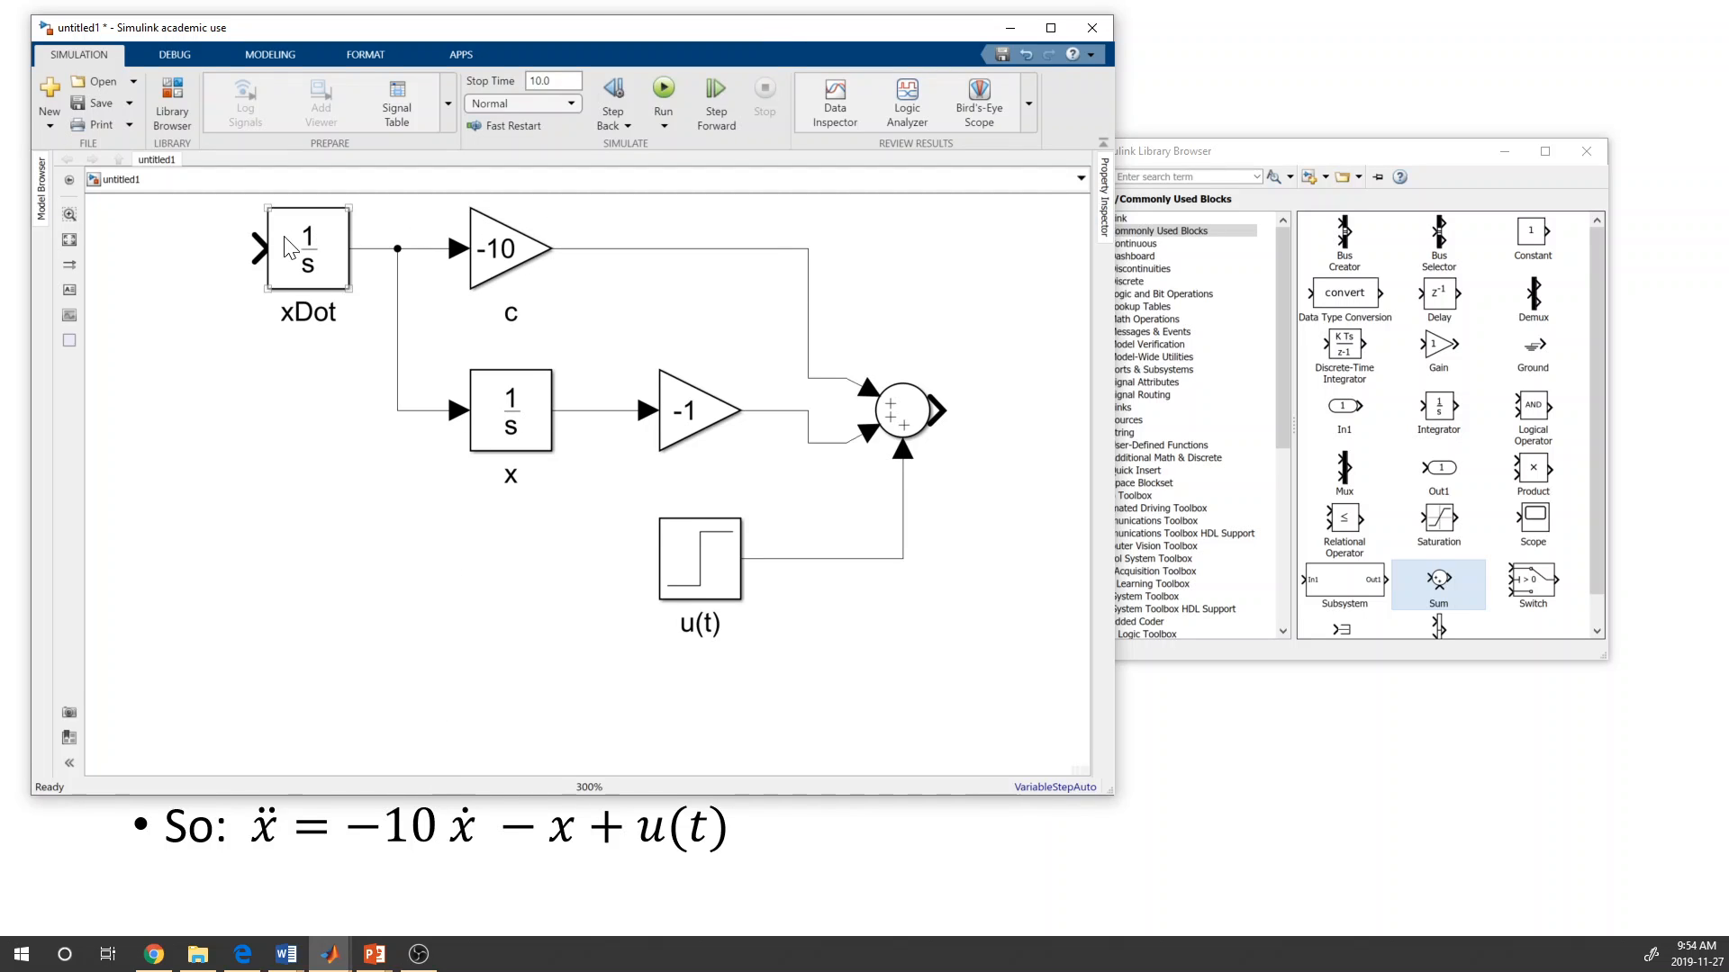
{"action": "left_click", "coordinate": [872, 382]}
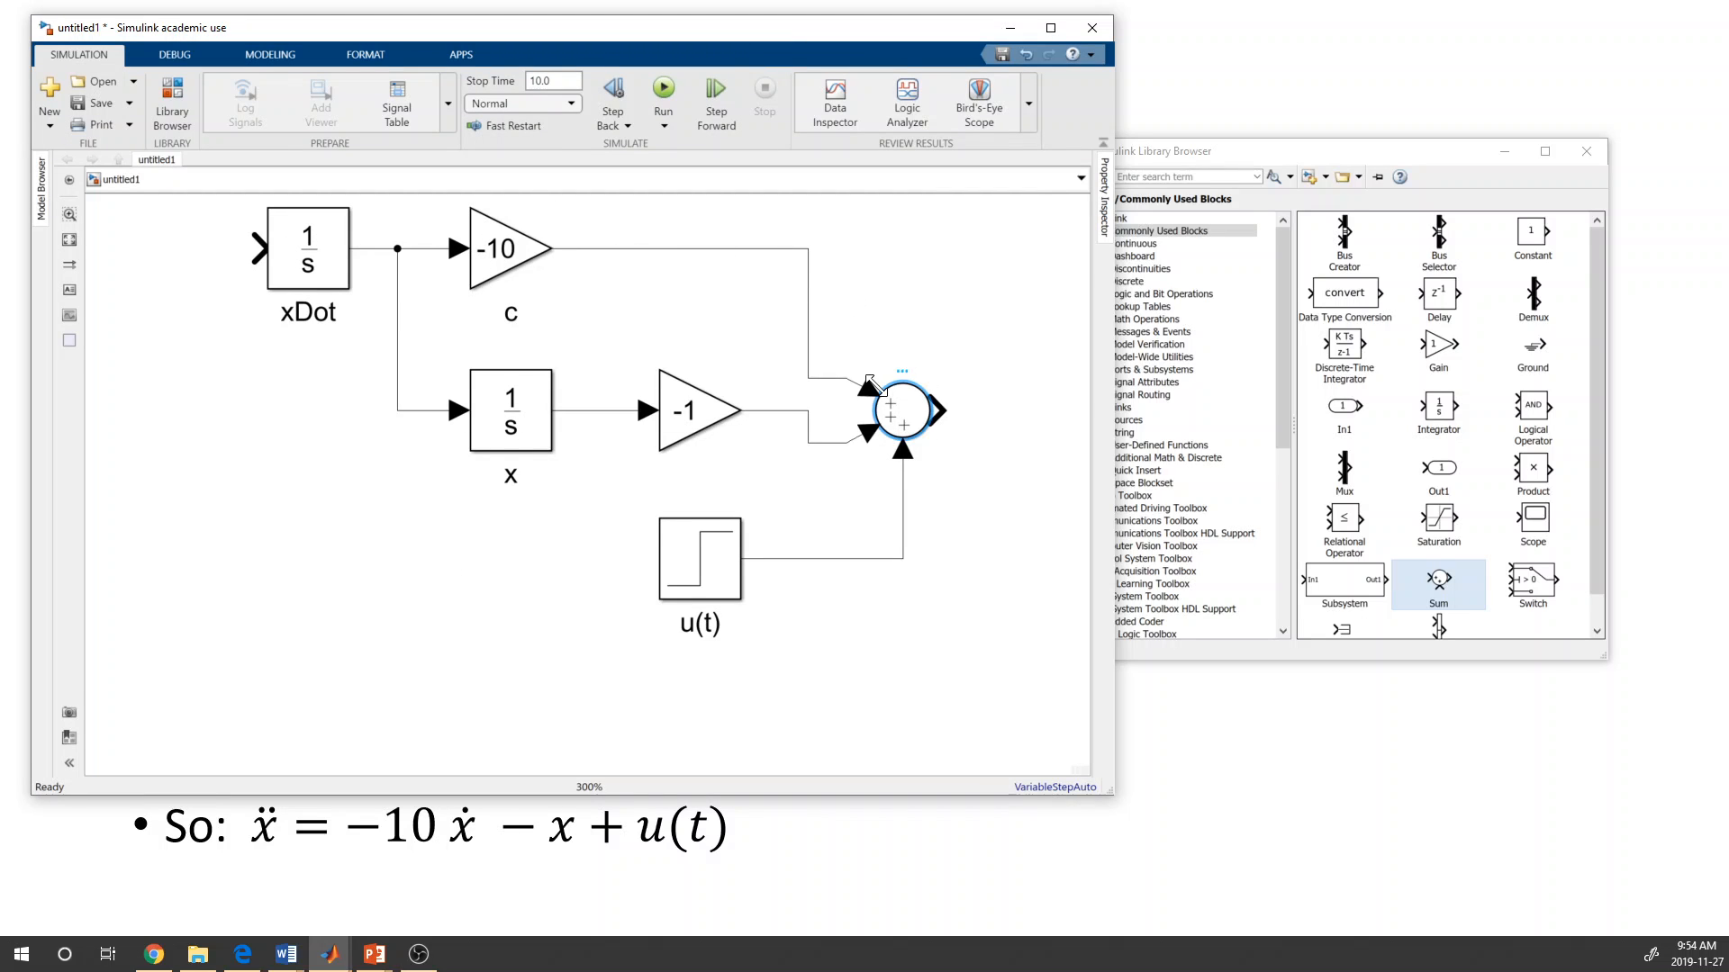
{"action": "left_click", "coordinate": [871, 383]}
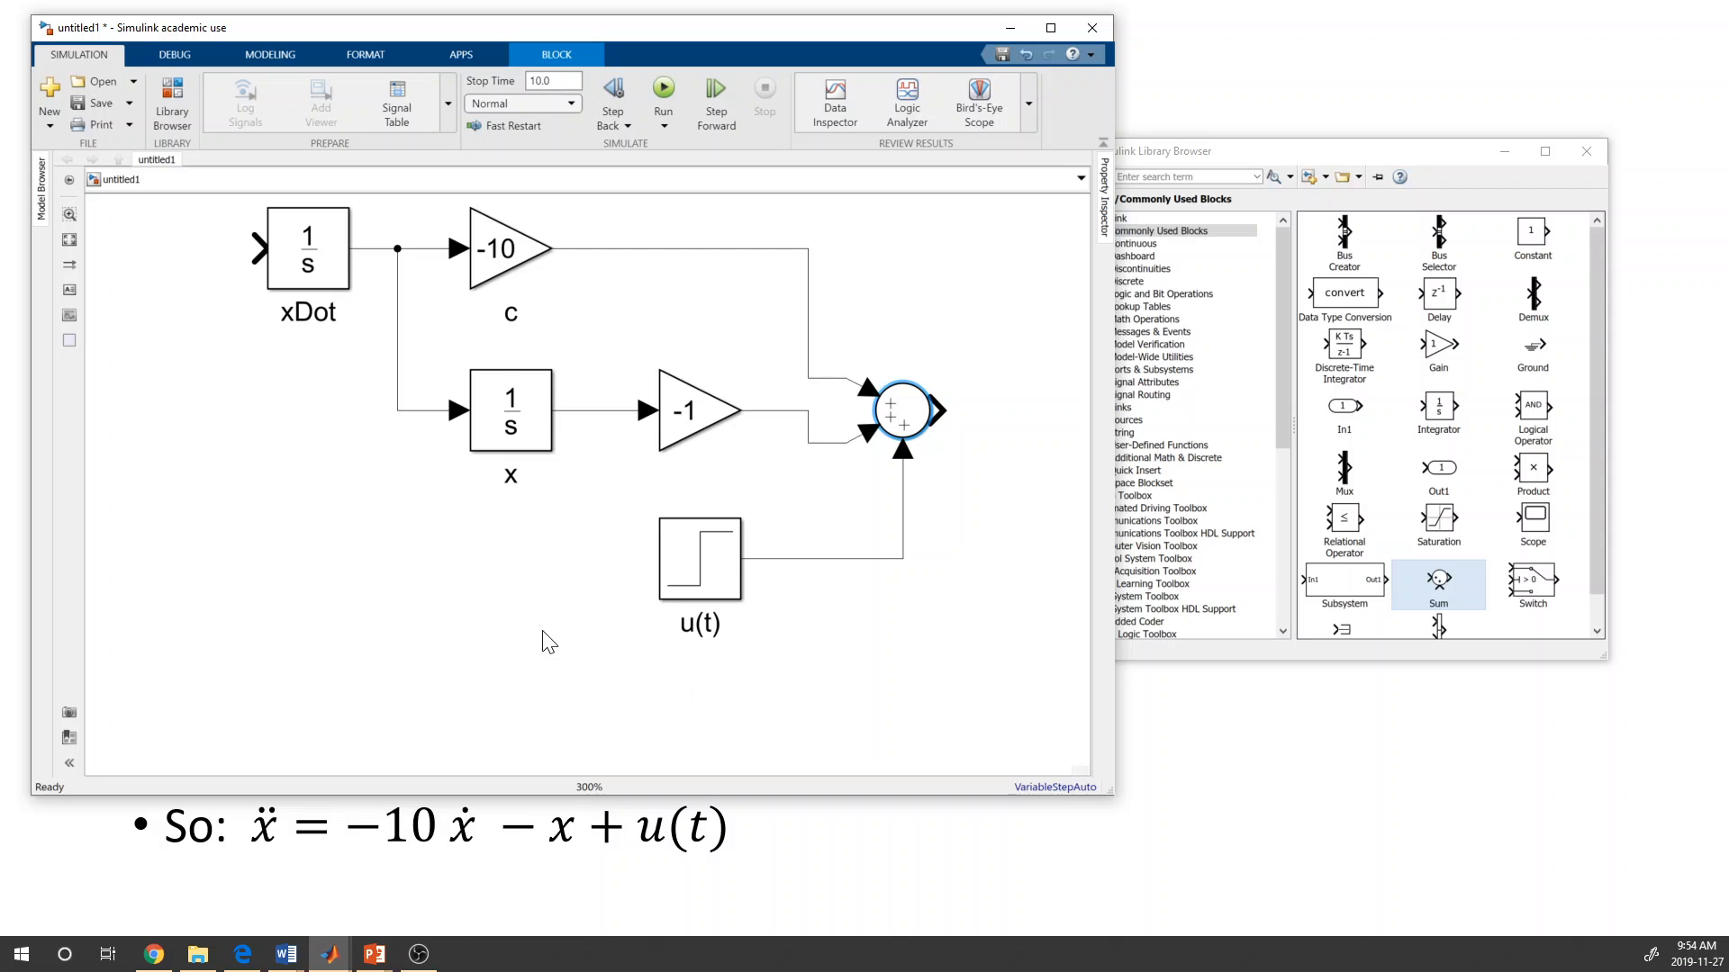
{"action": "left_click", "coordinate": [509, 594]}
- Connect the Sum output back to the xDot integrator input and reroute the feedback line above all the blocks
{"action": "left_click_drag", "start_coordinate": [505, 605], "coordinate": [532, 688]}
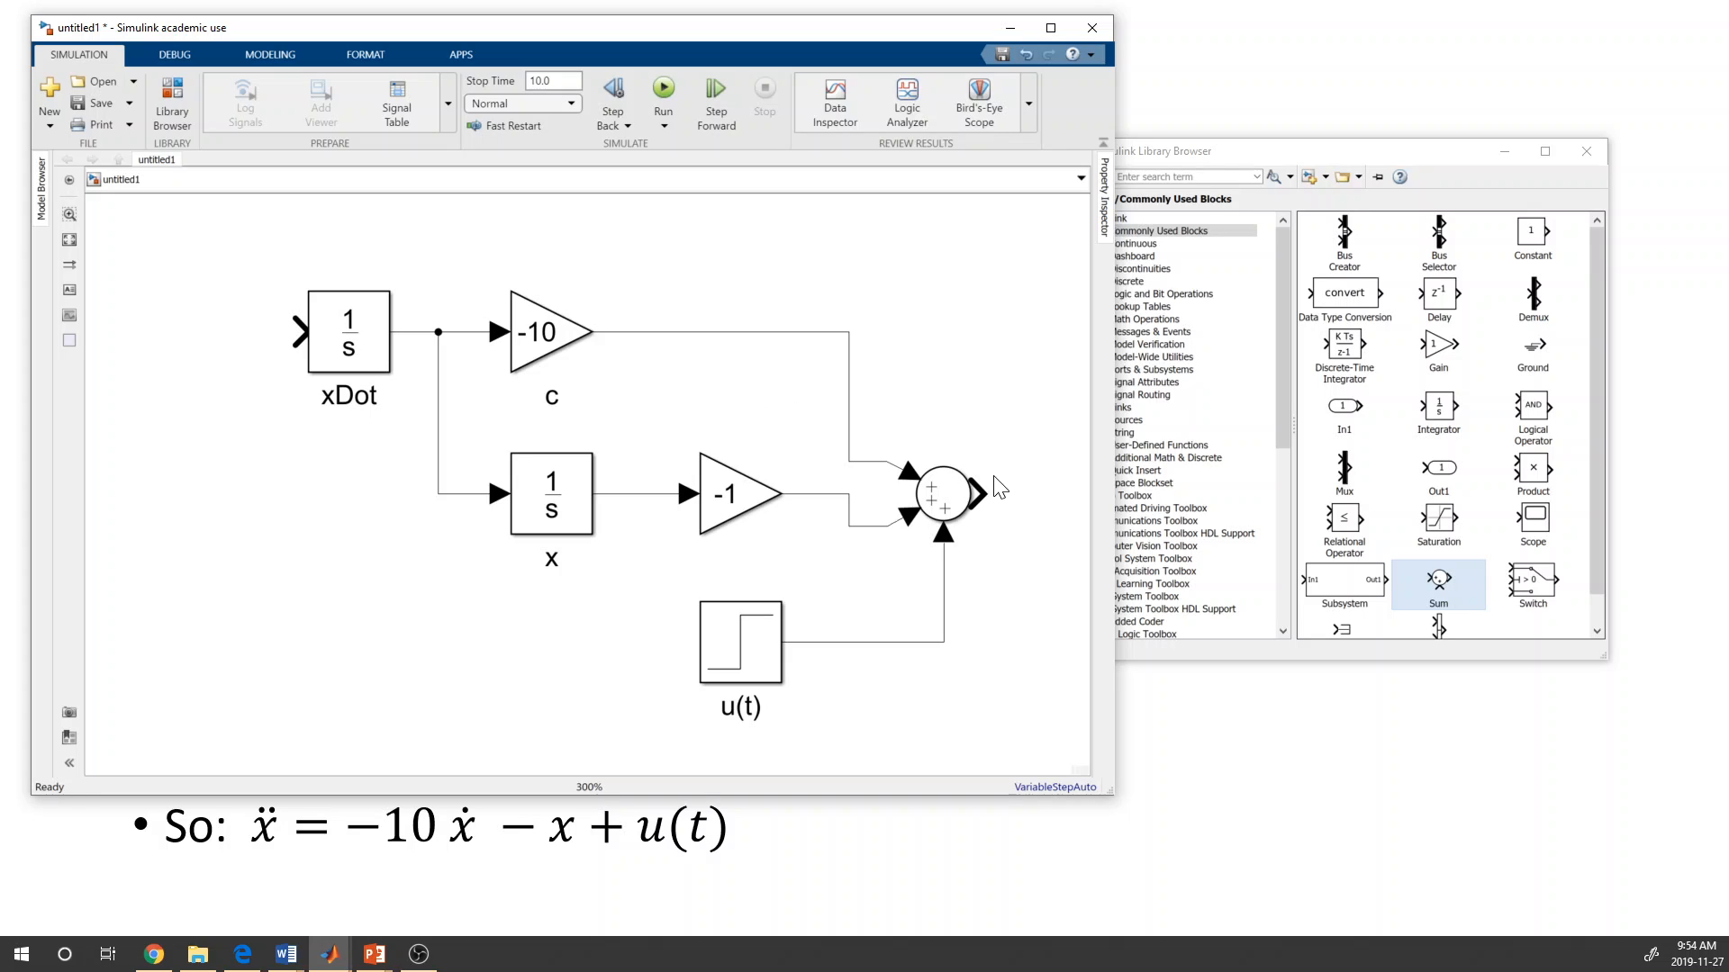
{"action": "left_click_drag", "start_coordinate": [980, 493], "coordinate": [295, 331]}
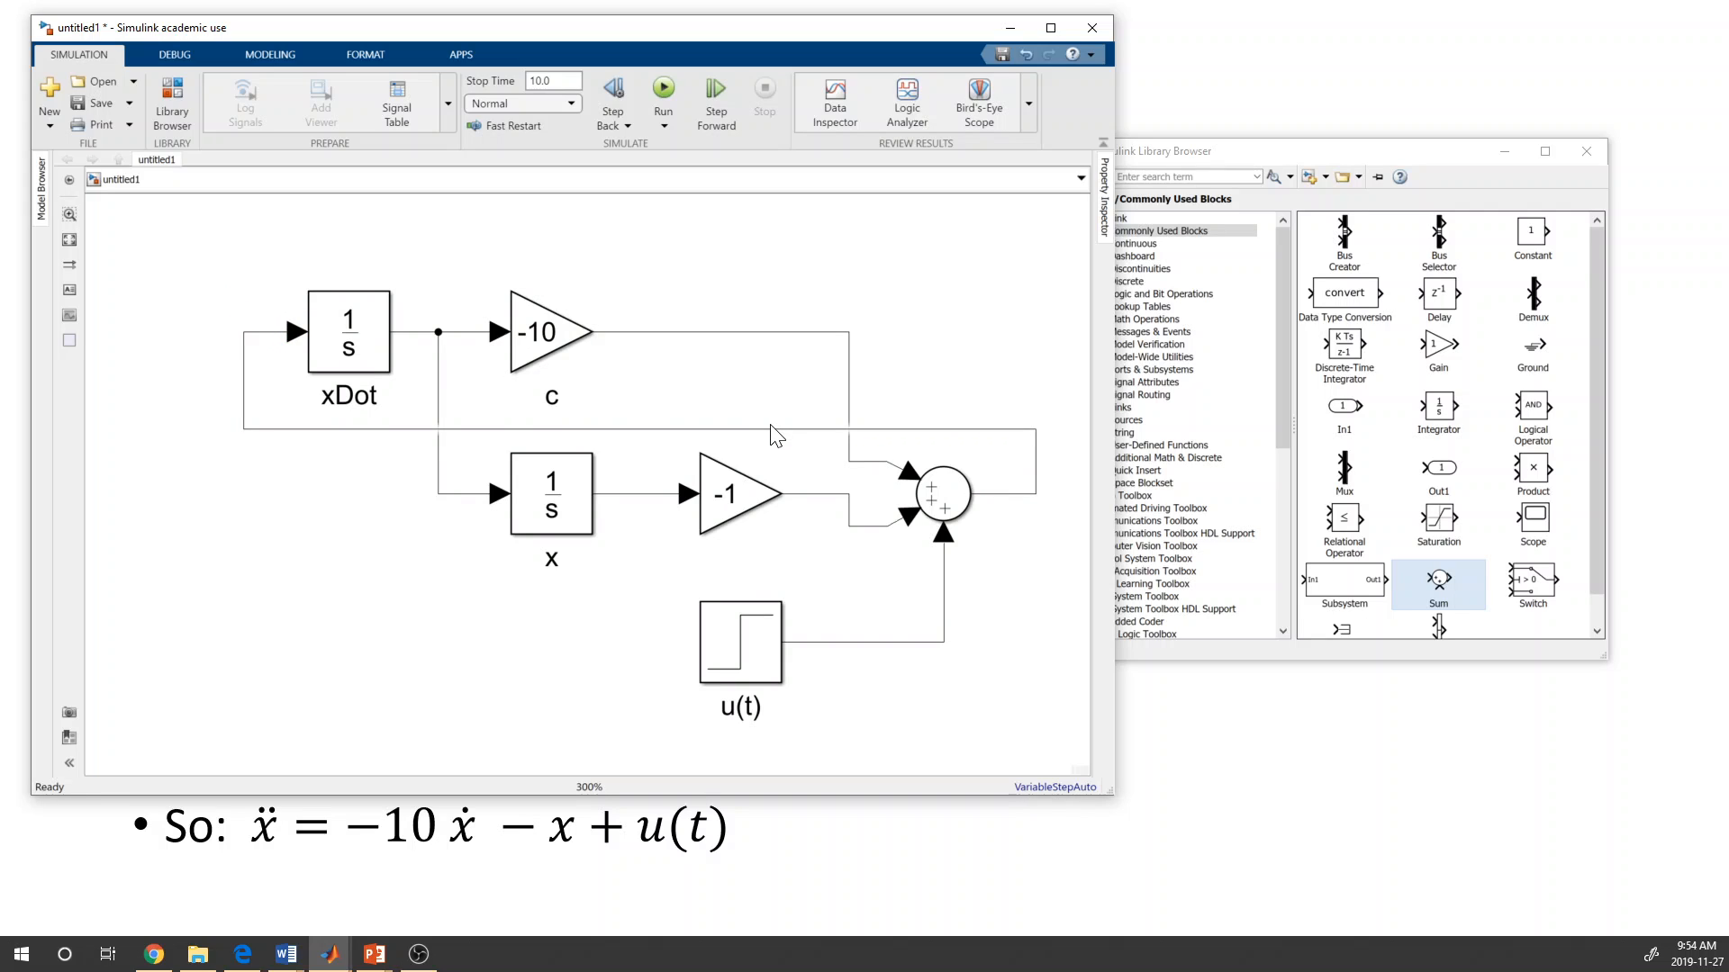
{"action": "left_click", "coordinate": [576, 467]}
{"action": "left_click", "coordinate": [635, 430]}
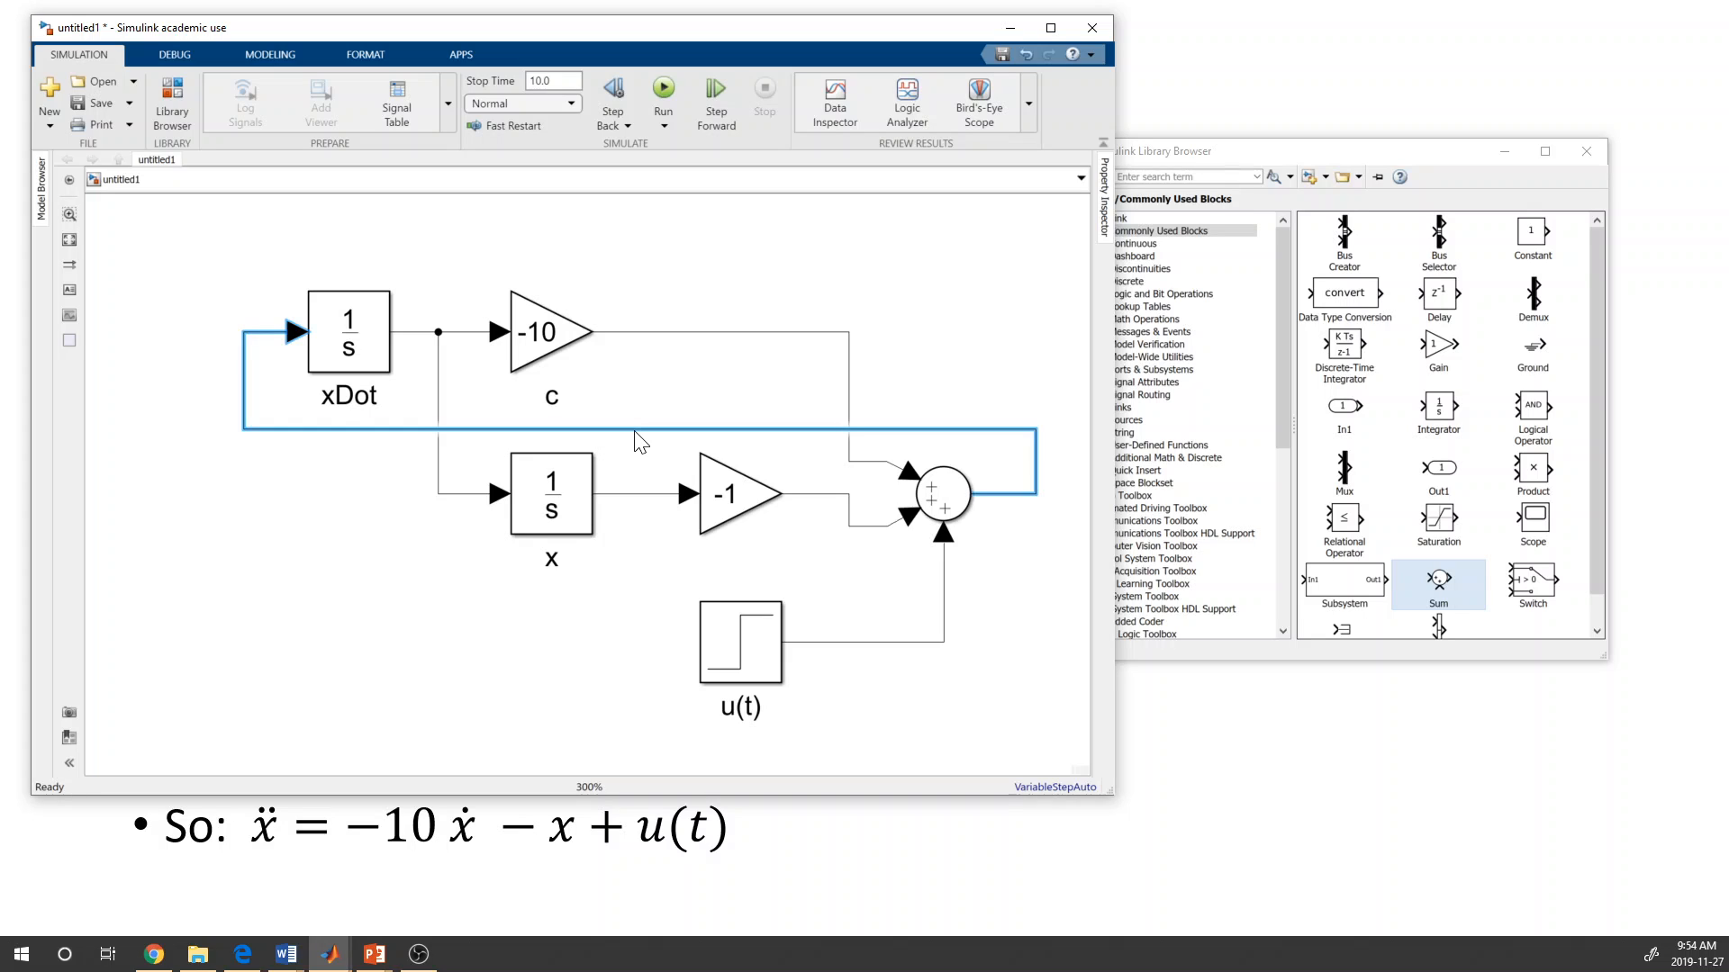
{"action": "left_click_drag", "start_coordinate": [634, 432], "coordinate": [642, 247]}
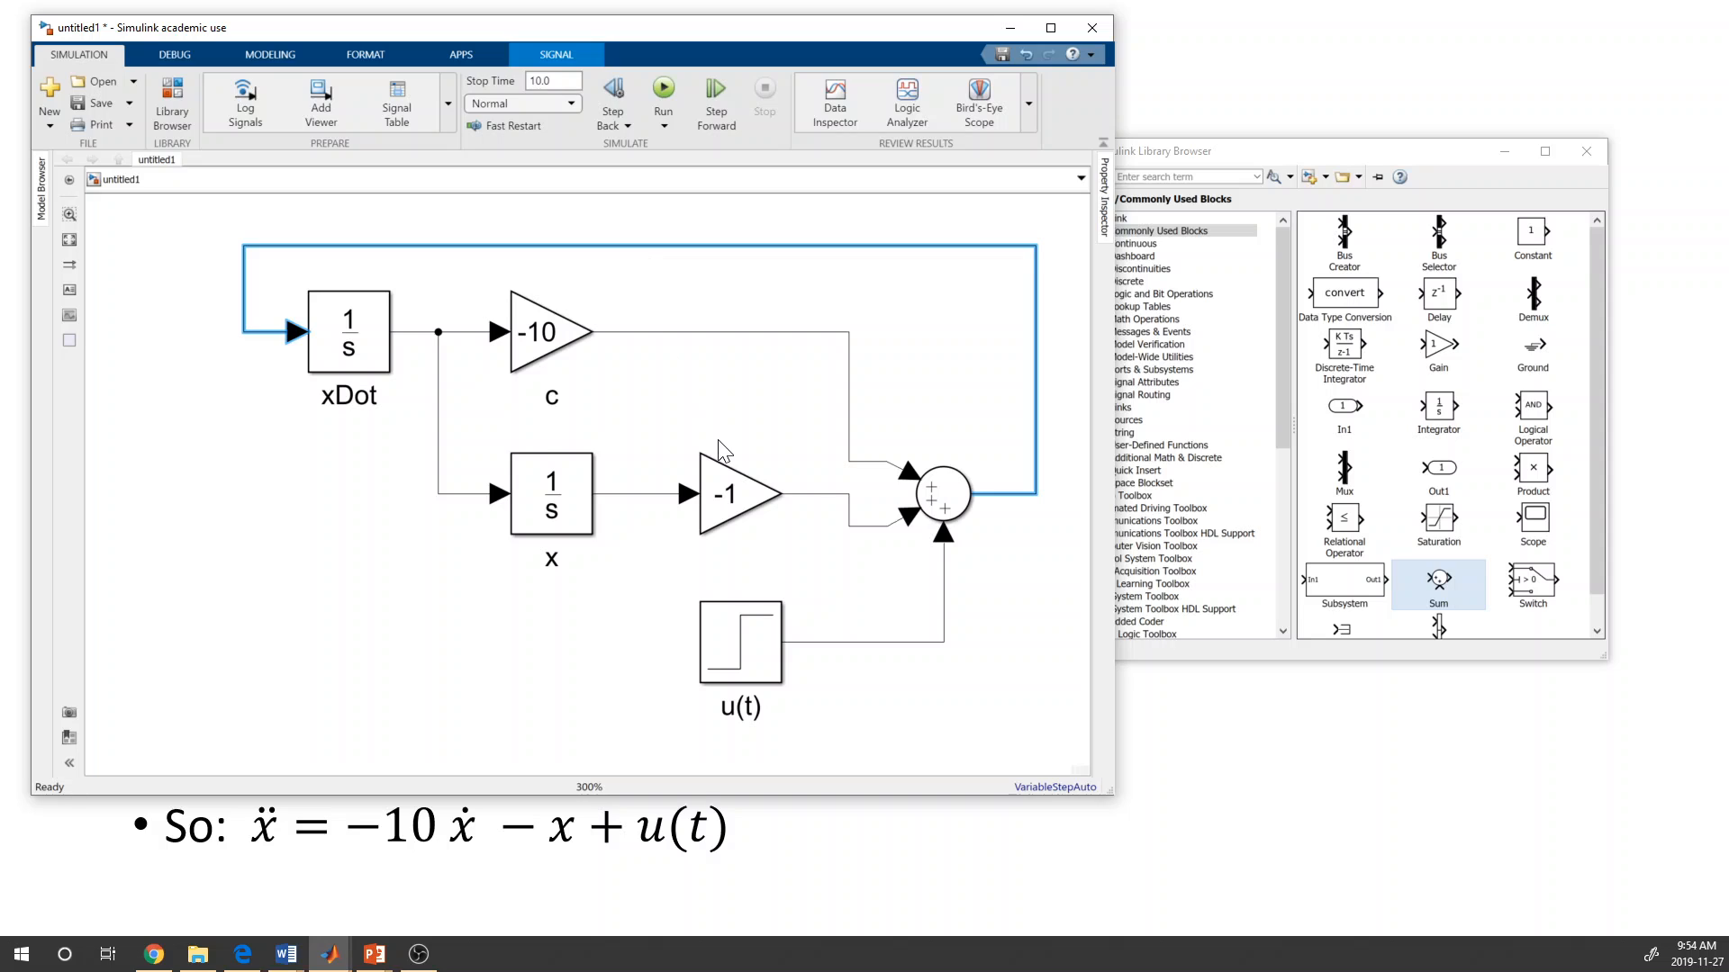
{"action": "left_click", "coordinate": [389, 591]}
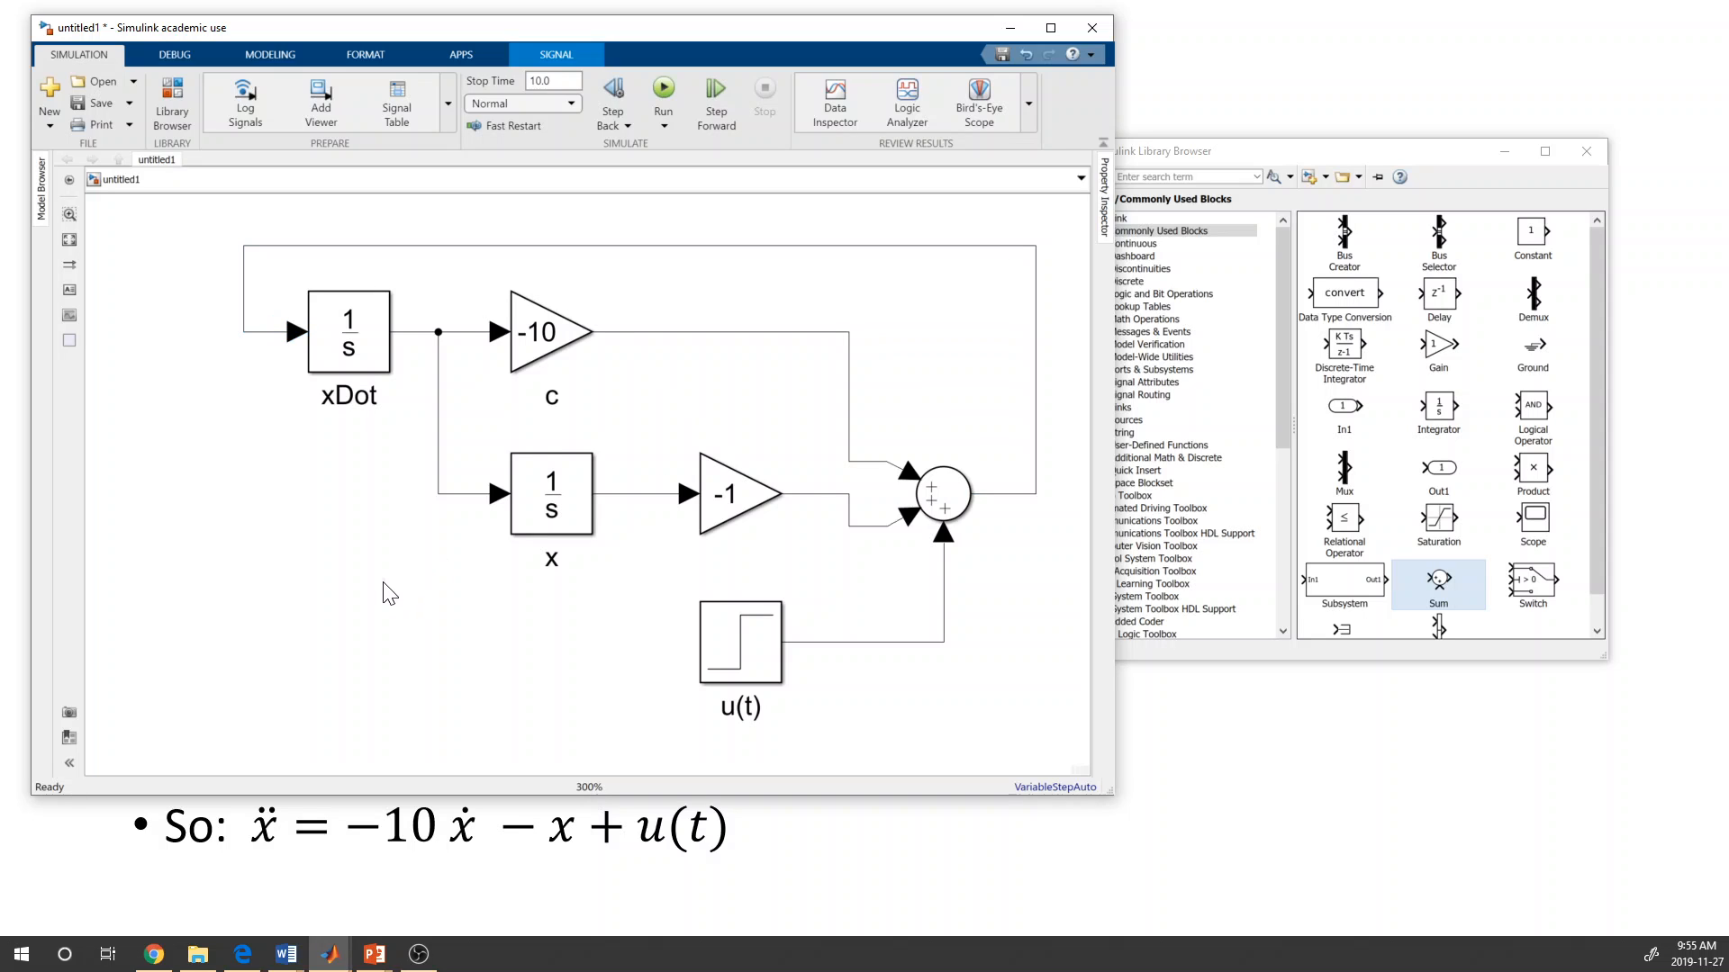
- Widen the model window to fit the whole diagram and run the simulation
{"action": "left_click_drag", "start_coordinate": [1113, 792], "coordinate": [1205, 805]}
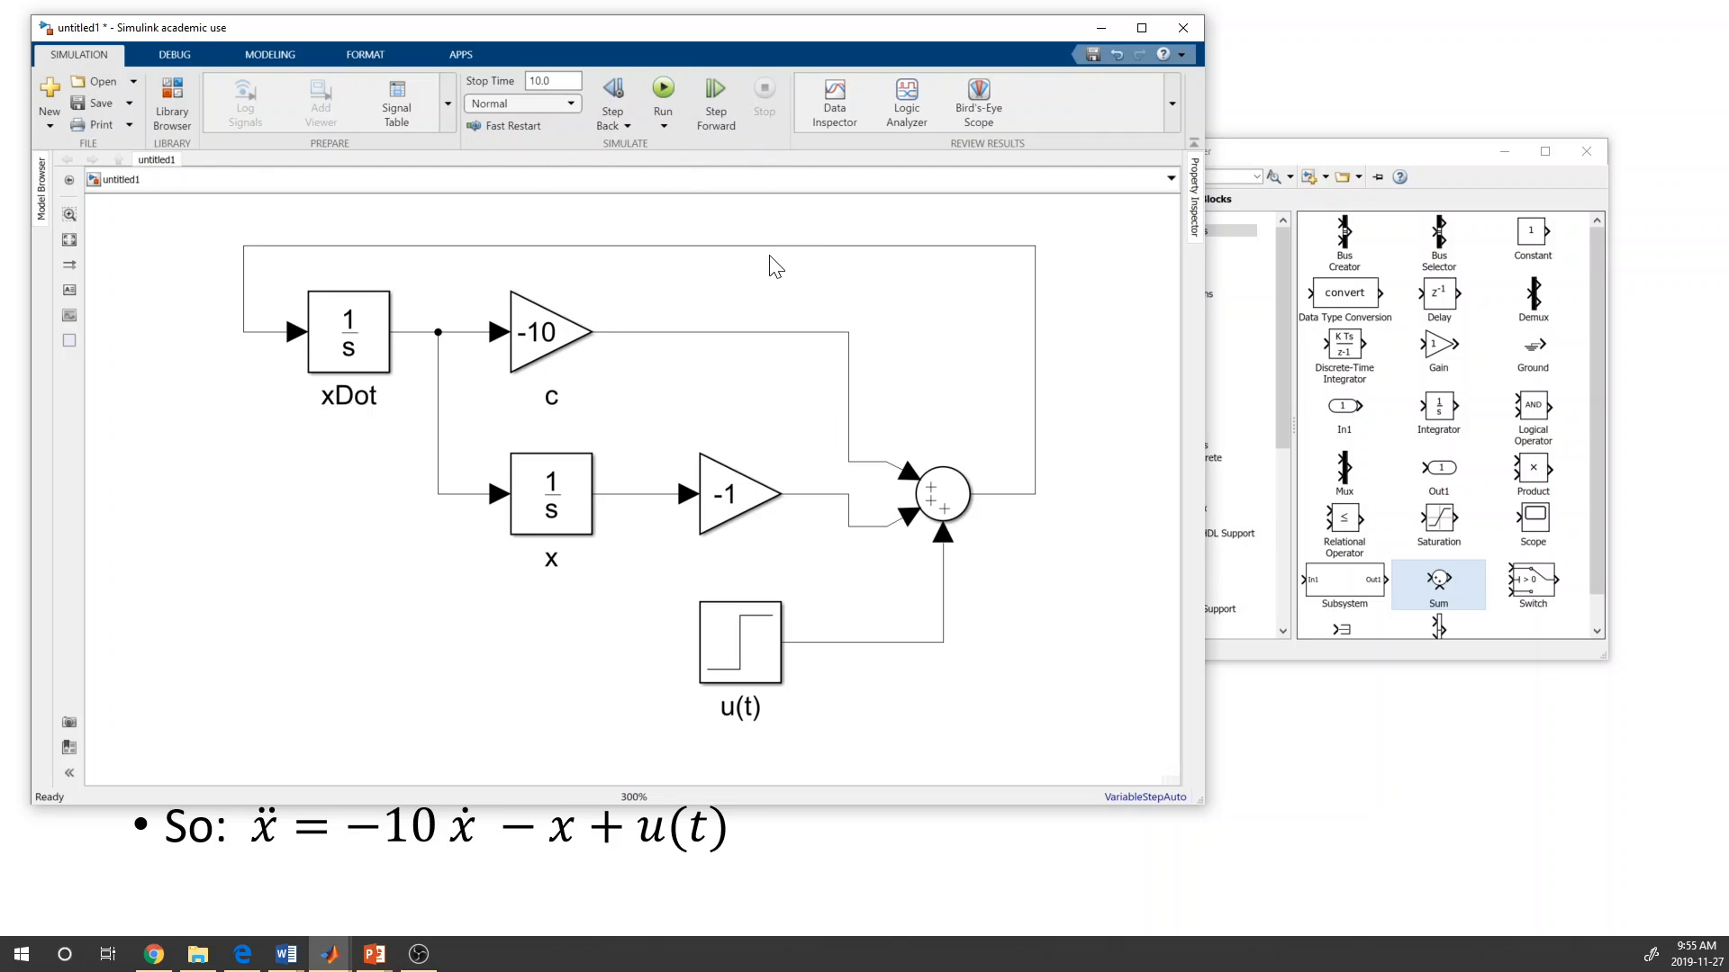
{"action": "left_click", "coordinate": [664, 90]}
- Add a Scope block from the Simulink Sinks library to the model, beside the Sum block
{"action": "left_click_drag", "start_coordinate": [1260, 152], "coordinate": [1365, 119]}
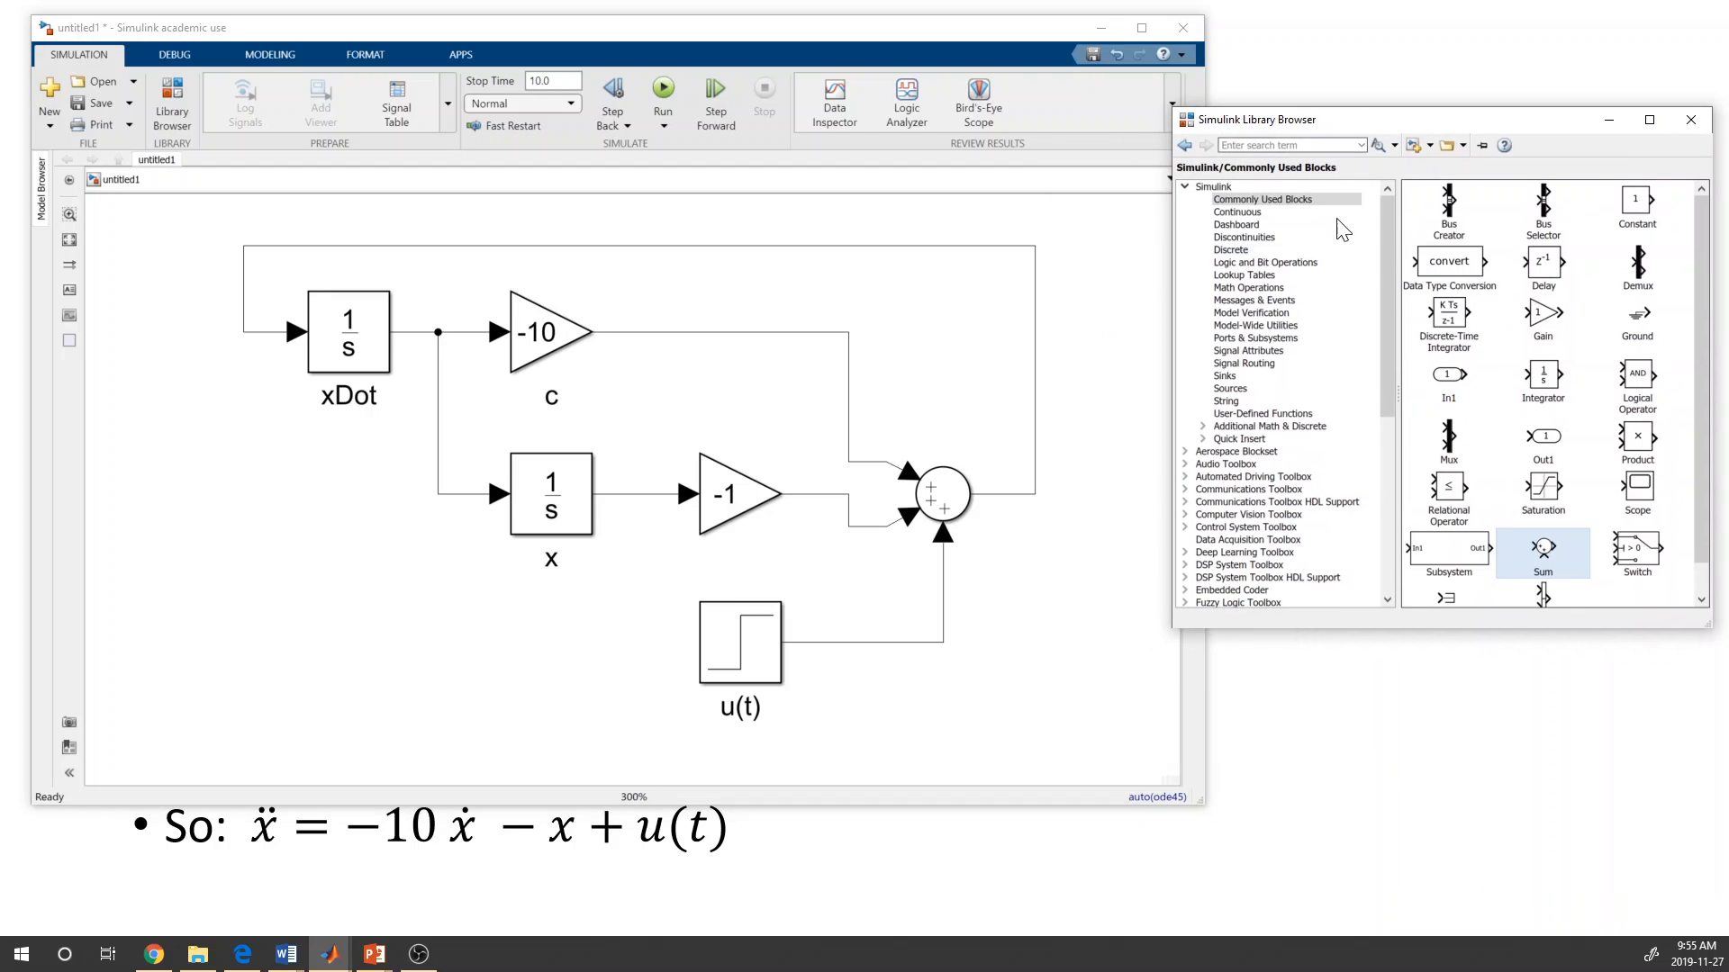
{"action": "left_click", "coordinate": [1226, 377]}
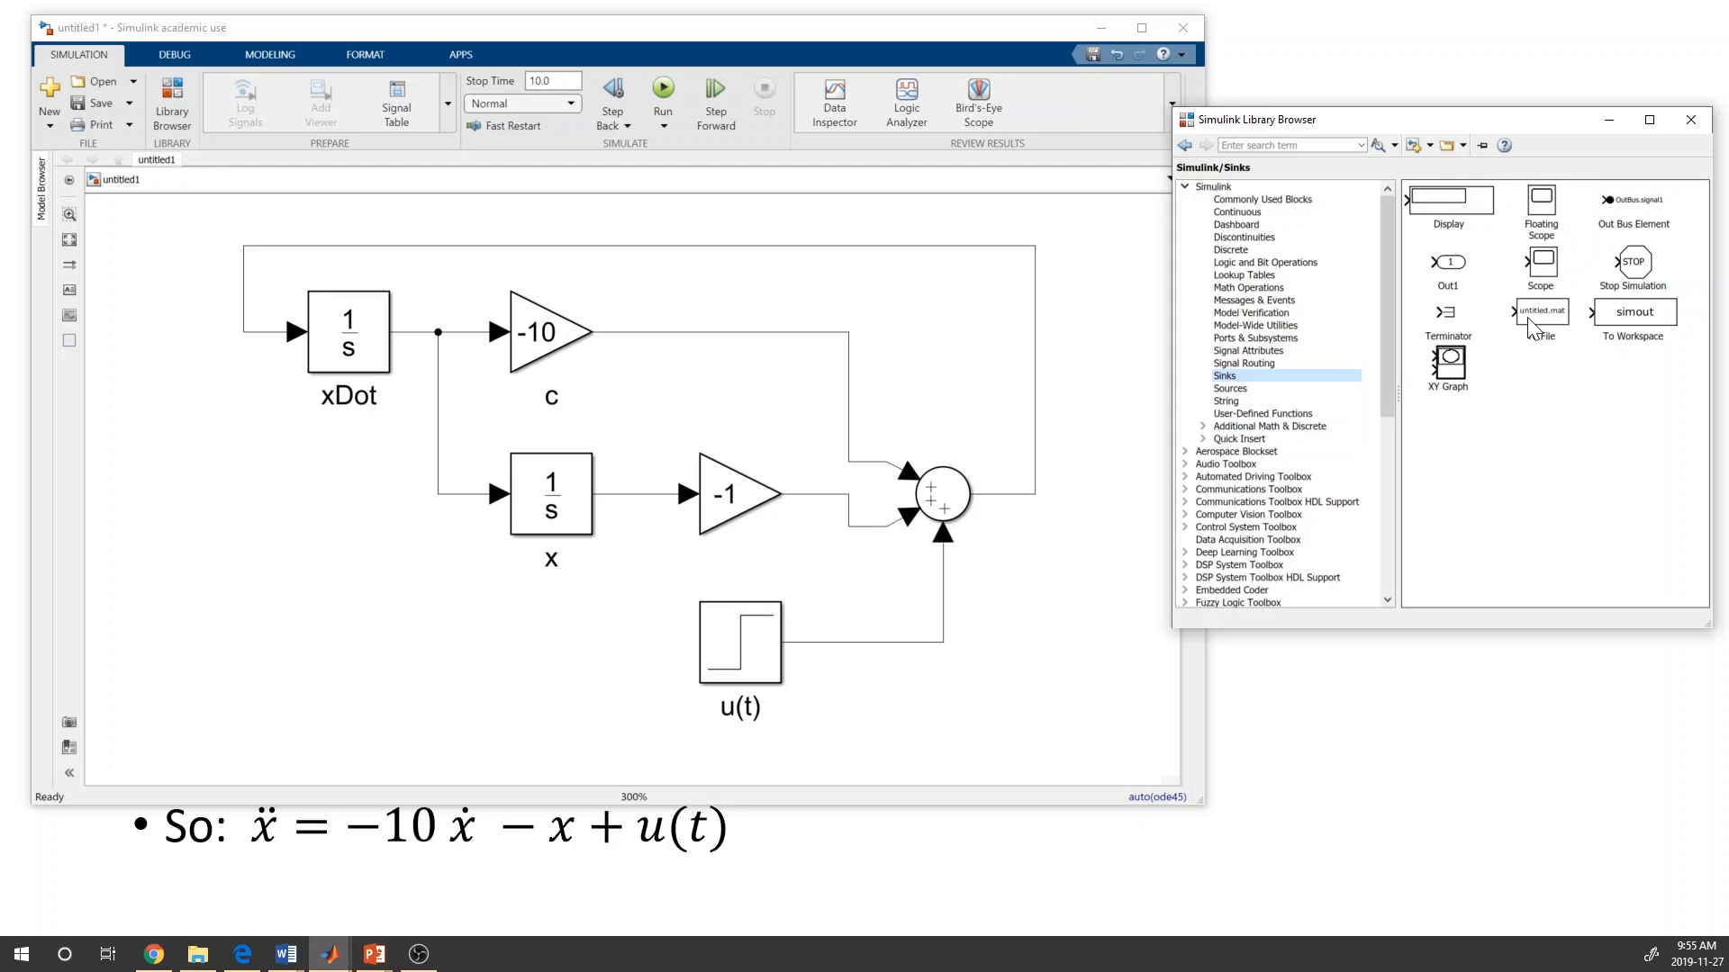
{"action": "mouse_move", "coordinate": [1606, 335]}
{"action": "left_click_drag", "start_coordinate": [1552, 273], "coordinate": [1136, 504]}
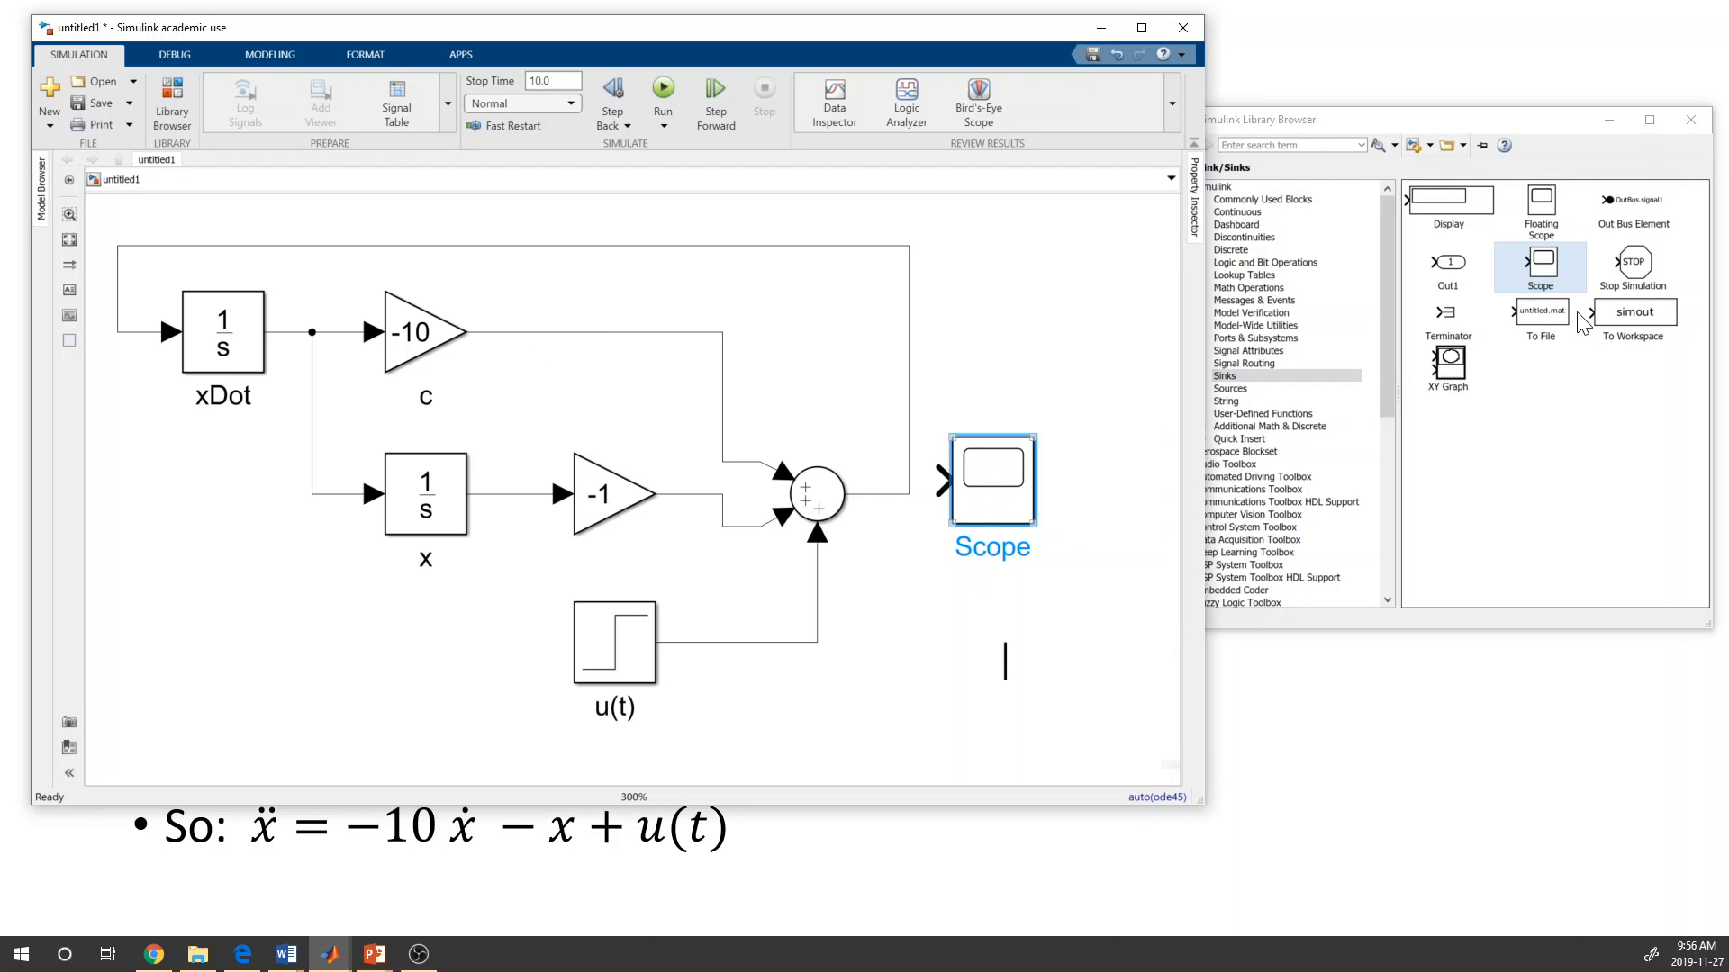
- Minimize the Library Browser and maximize the model window, leaving the new Scope's number of input ports unset
{"action": "left_click", "coordinate": [1609, 120]}
{"action": "left_click", "coordinate": [1142, 28]}
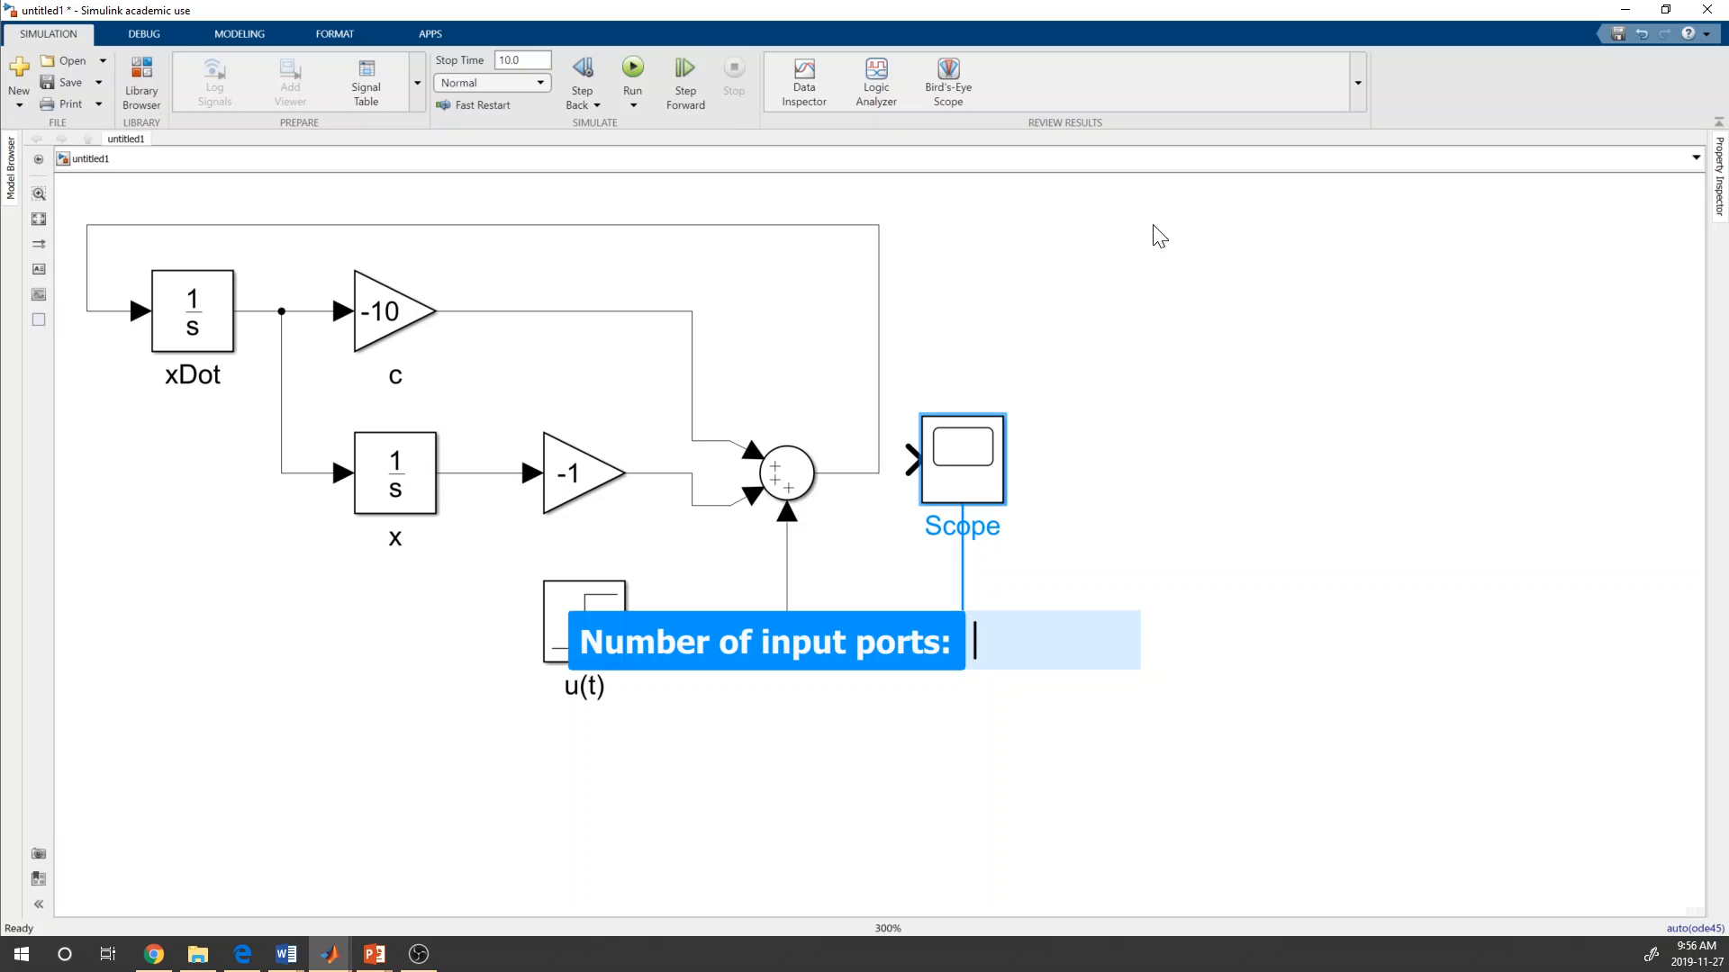
{"action": "left_click", "coordinate": [1154, 226]}
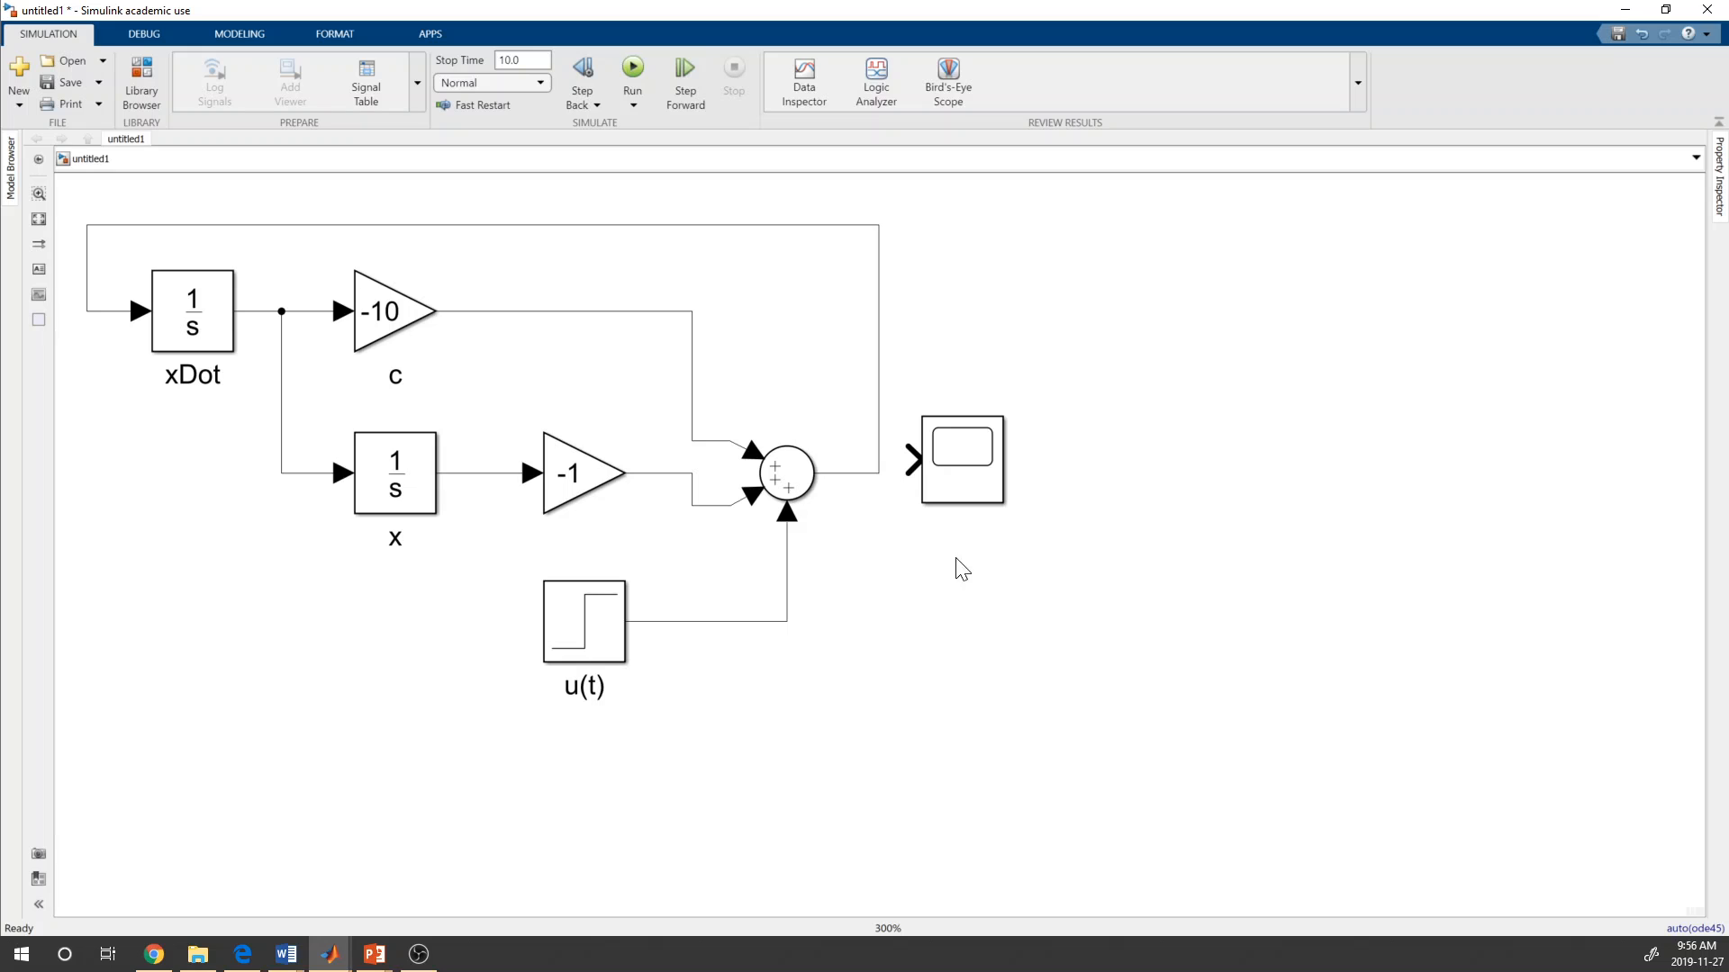
- Move the u(t) step block closer to the Sum and connect a branch of the x integrator output to the Scope, placed below the -1 gain
{"action": "left_click", "coordinate": [599, 635]}
{"action": "left_click_drag", "start_coordinate": [599, 634], "coordinate": [748, 621]}
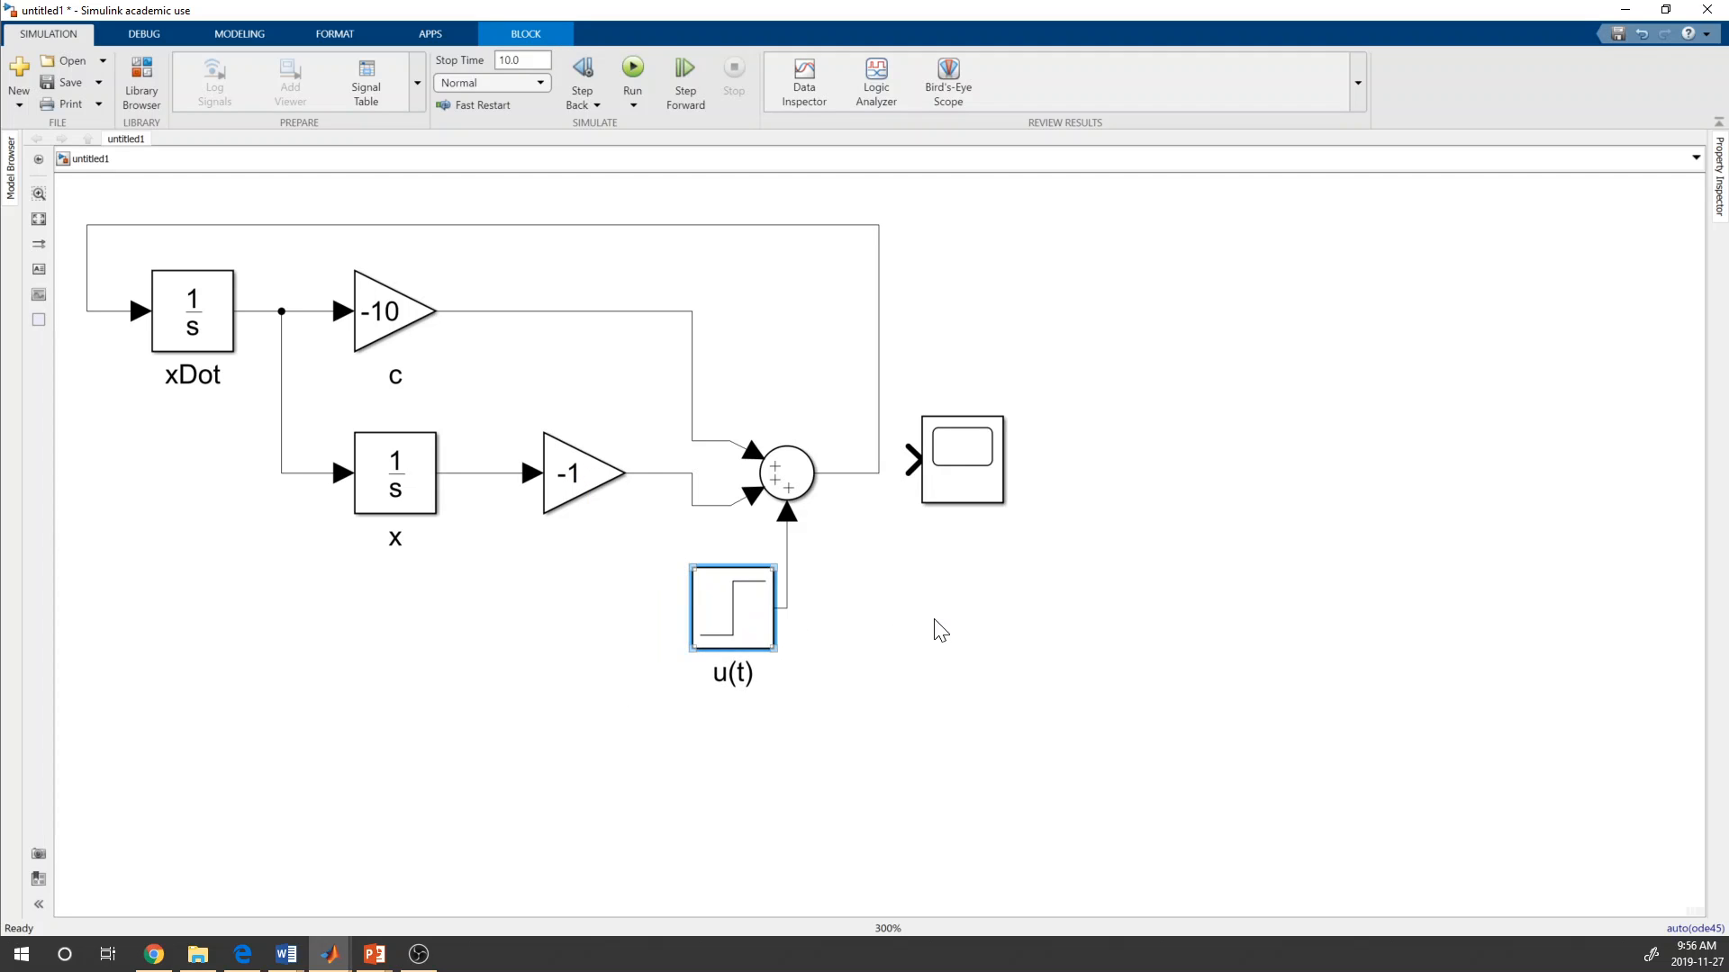
{"action": "mouse_move", "coordinate": [961, 459]}
{"action": "left_mouse_down"}
{"action": "mouse_move", "coordinate": [962, 512]}
{"action": "mouse_move", "coordinate": [825, 739]}
{"action": "mouse_move", "coordinate": [590, 716]}
{"action": "mouse_move", "coordinate": [490, 609]}
{"action": "mouse_move", "coordinate": [477, 480]}
{"action": "left_mouse_up"}
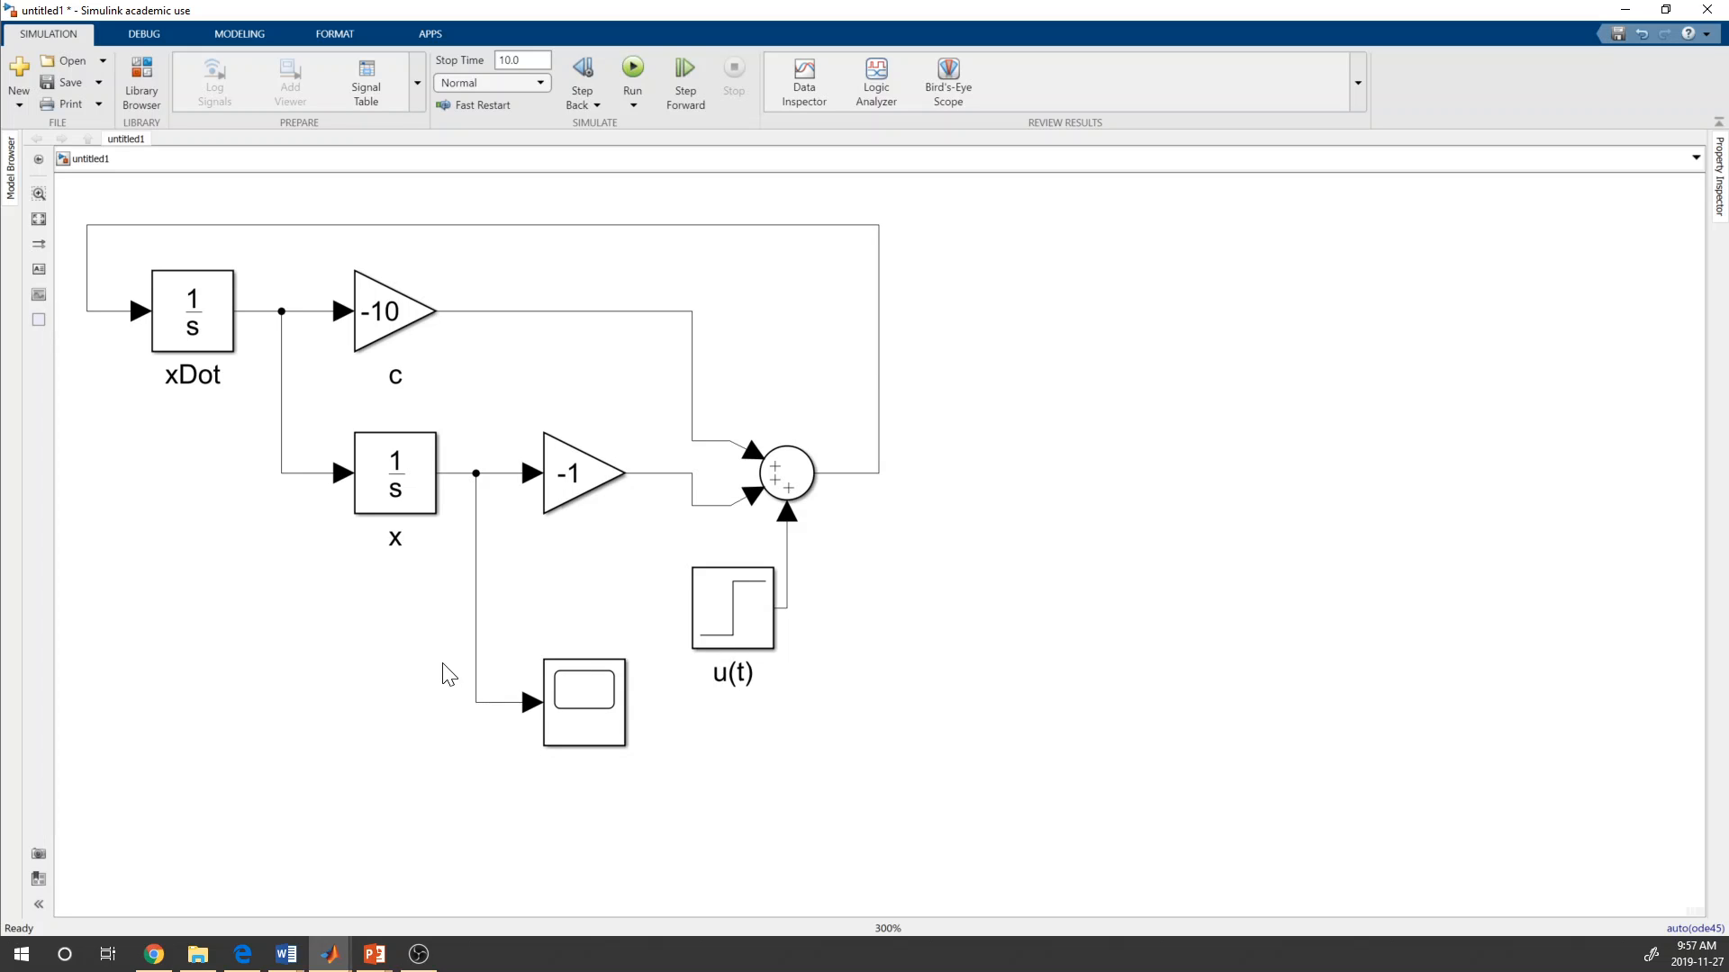
- Open the Scope display beside the diagram and run the simulation to plot the x response
{"action": "left_click", "coordinate": [585, 691]}
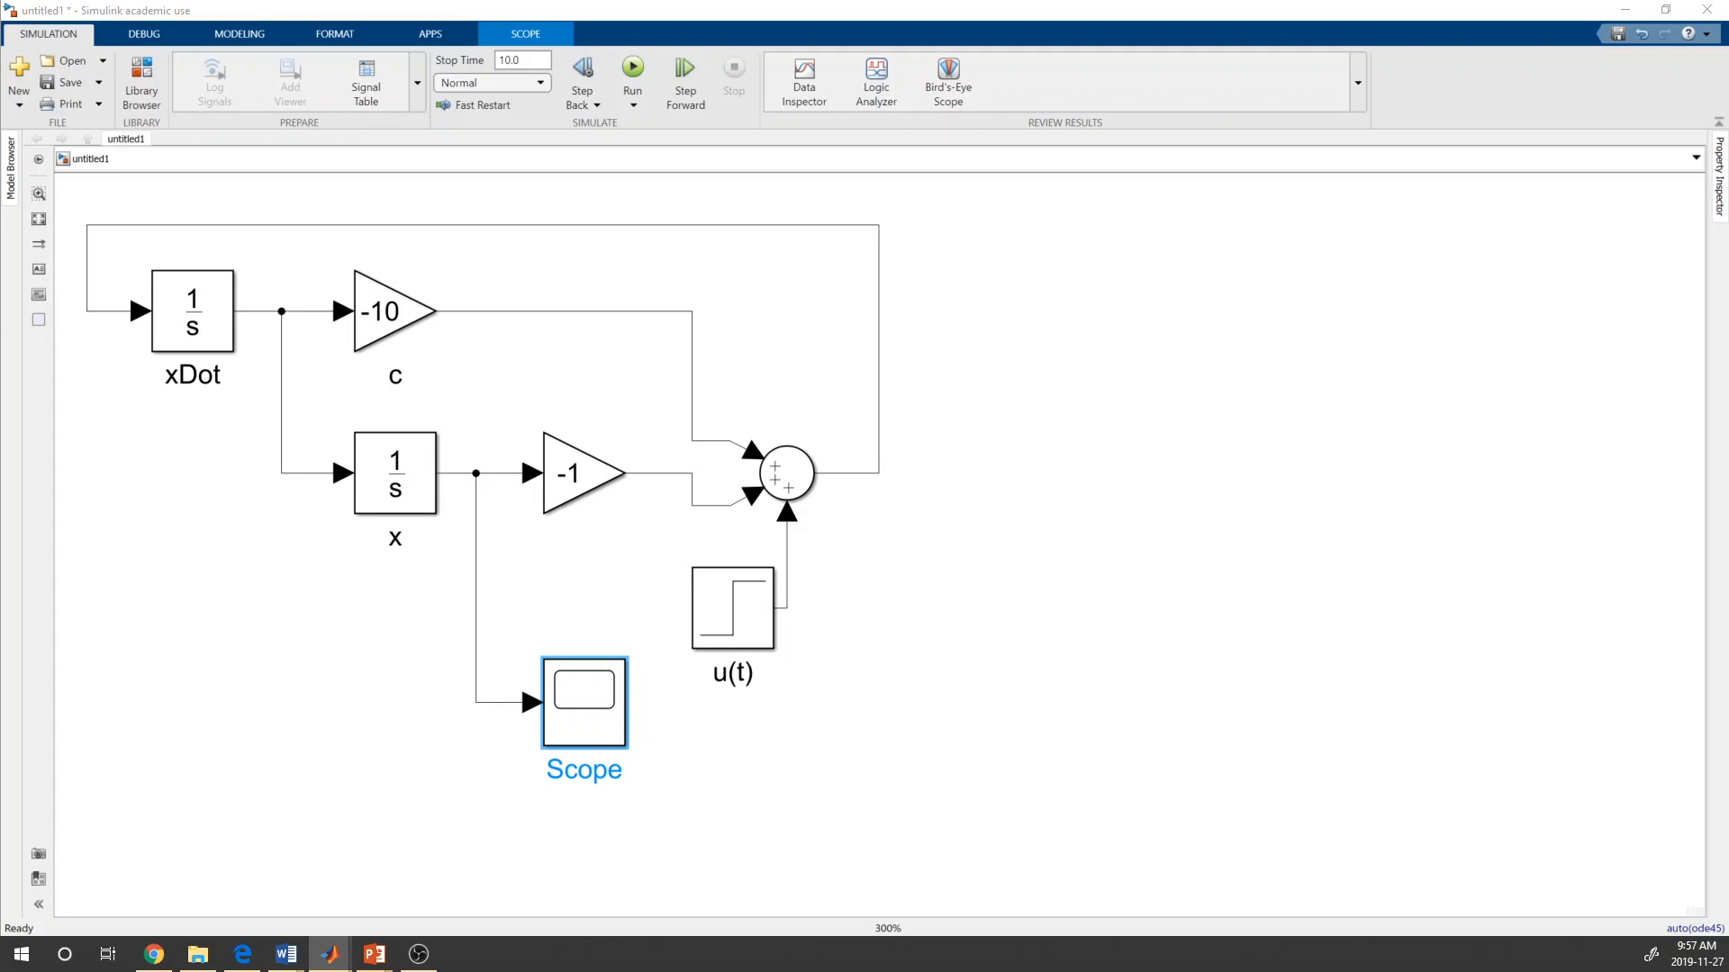
{"action": "left_click_drag", "start_coordinate": [1727, 101], "coordinate": [1178, 171]}
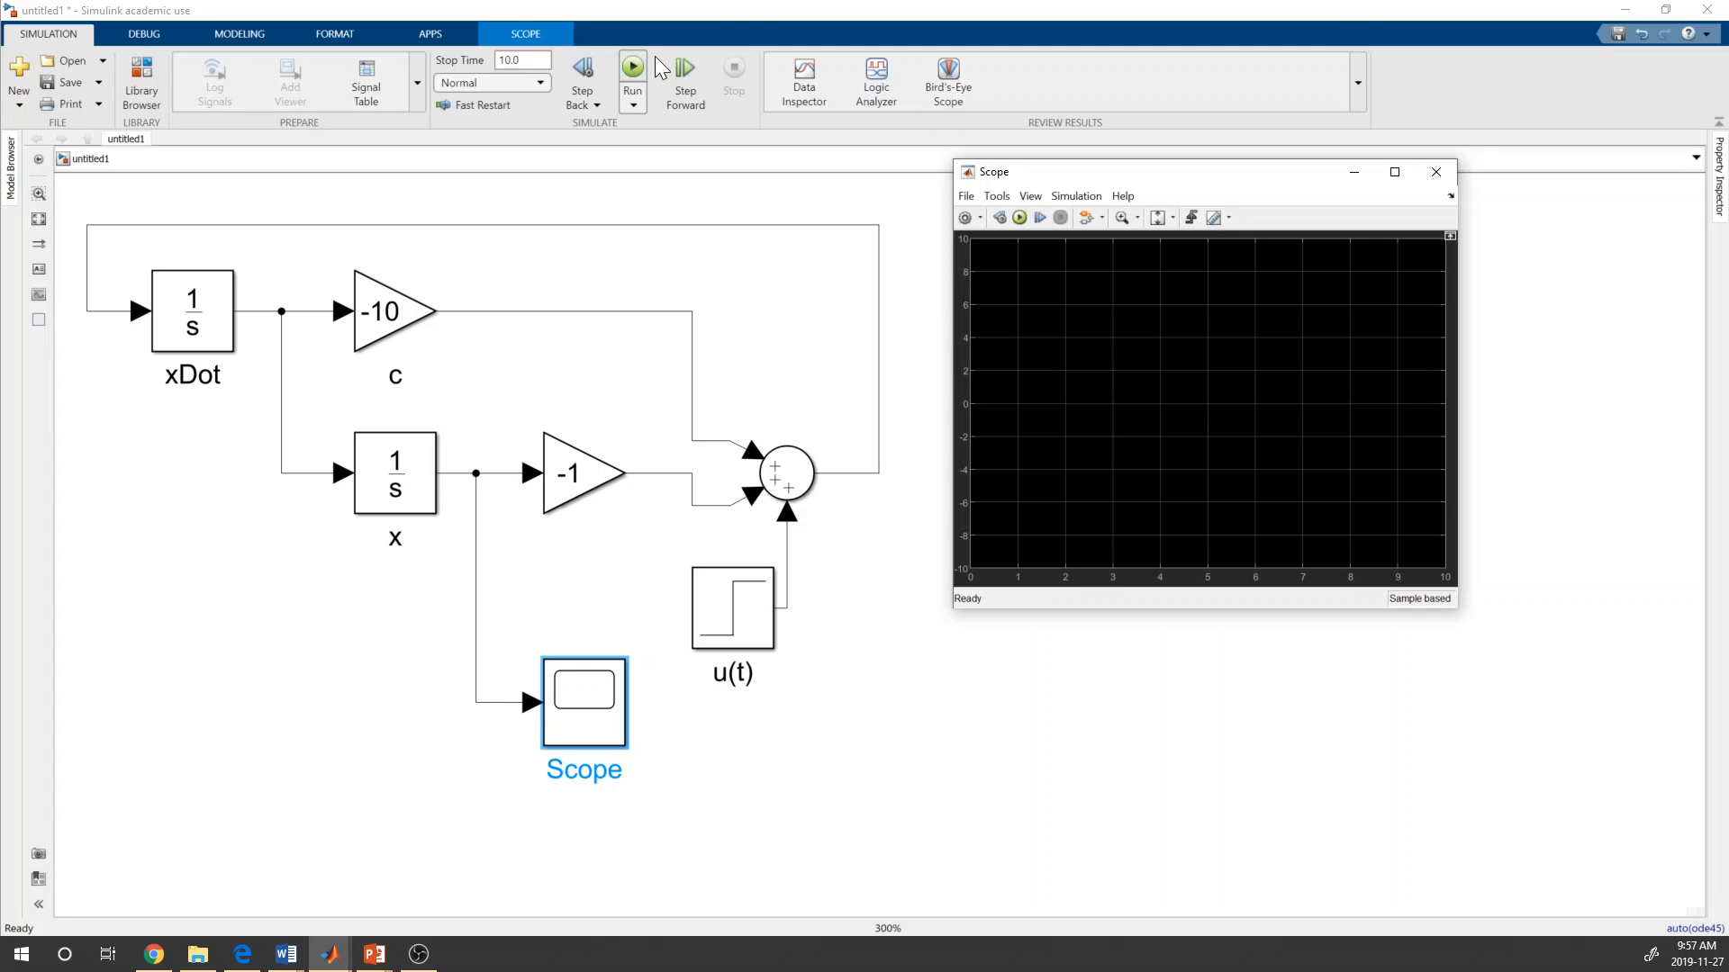
{"action": "left_click", "coordinate": [1020, 218]}
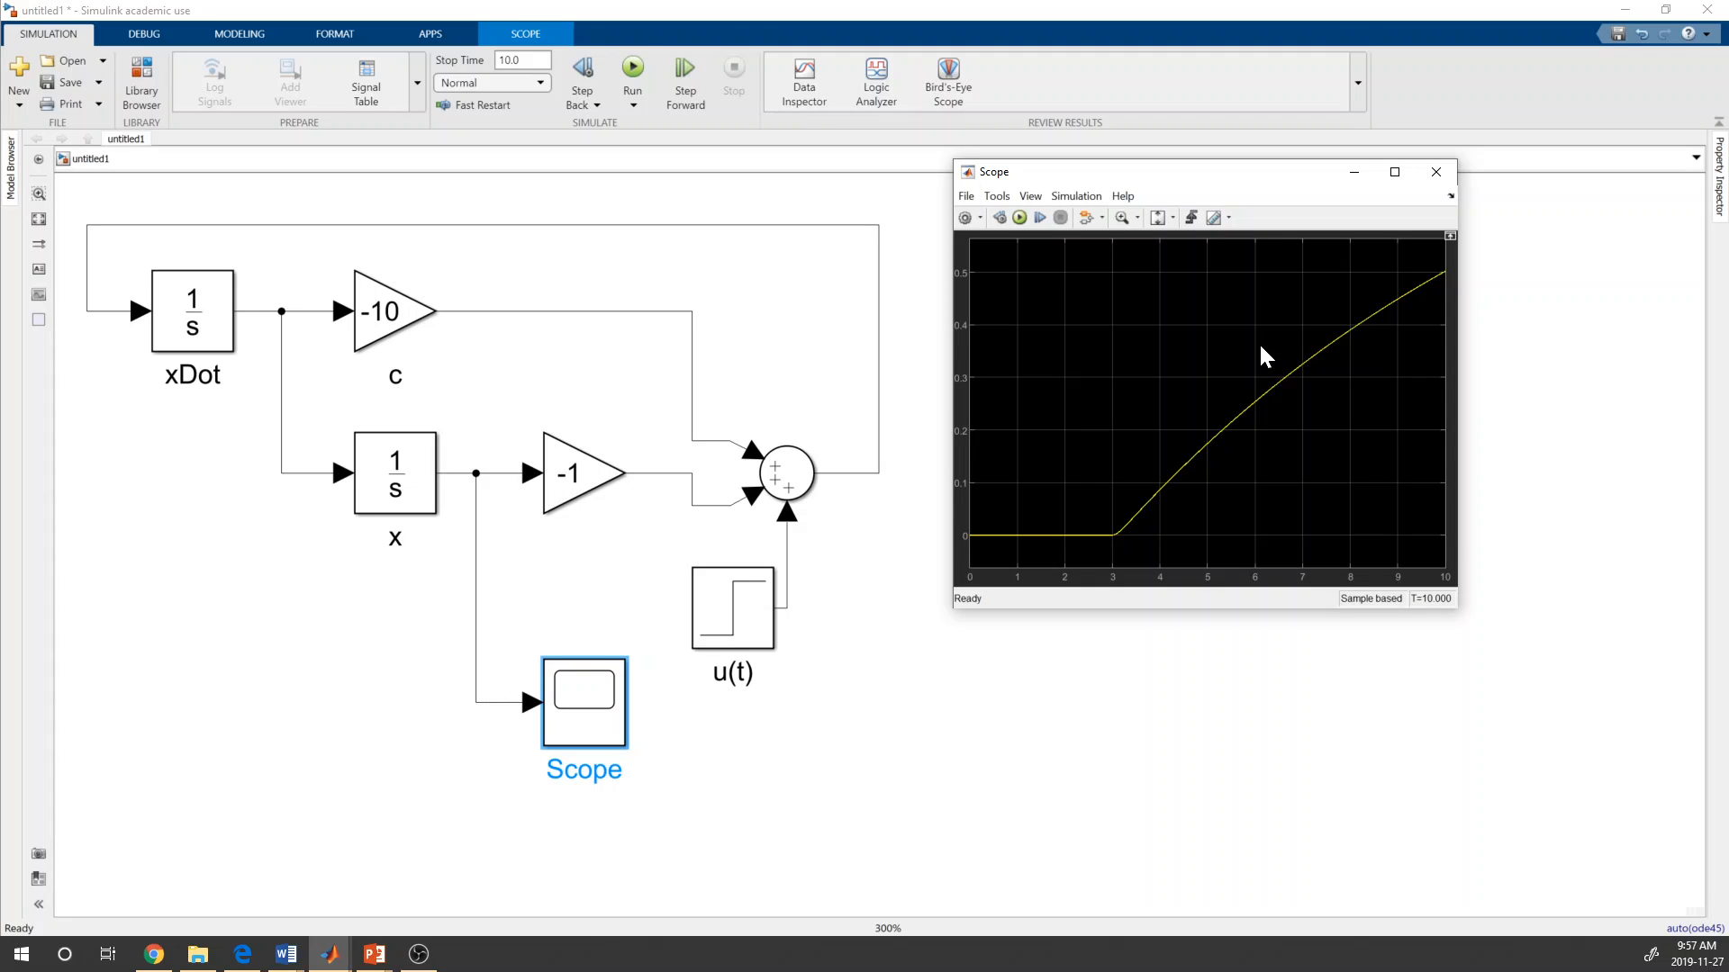
- Set the gain on the x integrator's output to -100 and rerun the simulation
{"action": "left_click", "coordinate": [574, 493]}
{"action": "double_click", "coordinate": [574, 494]}
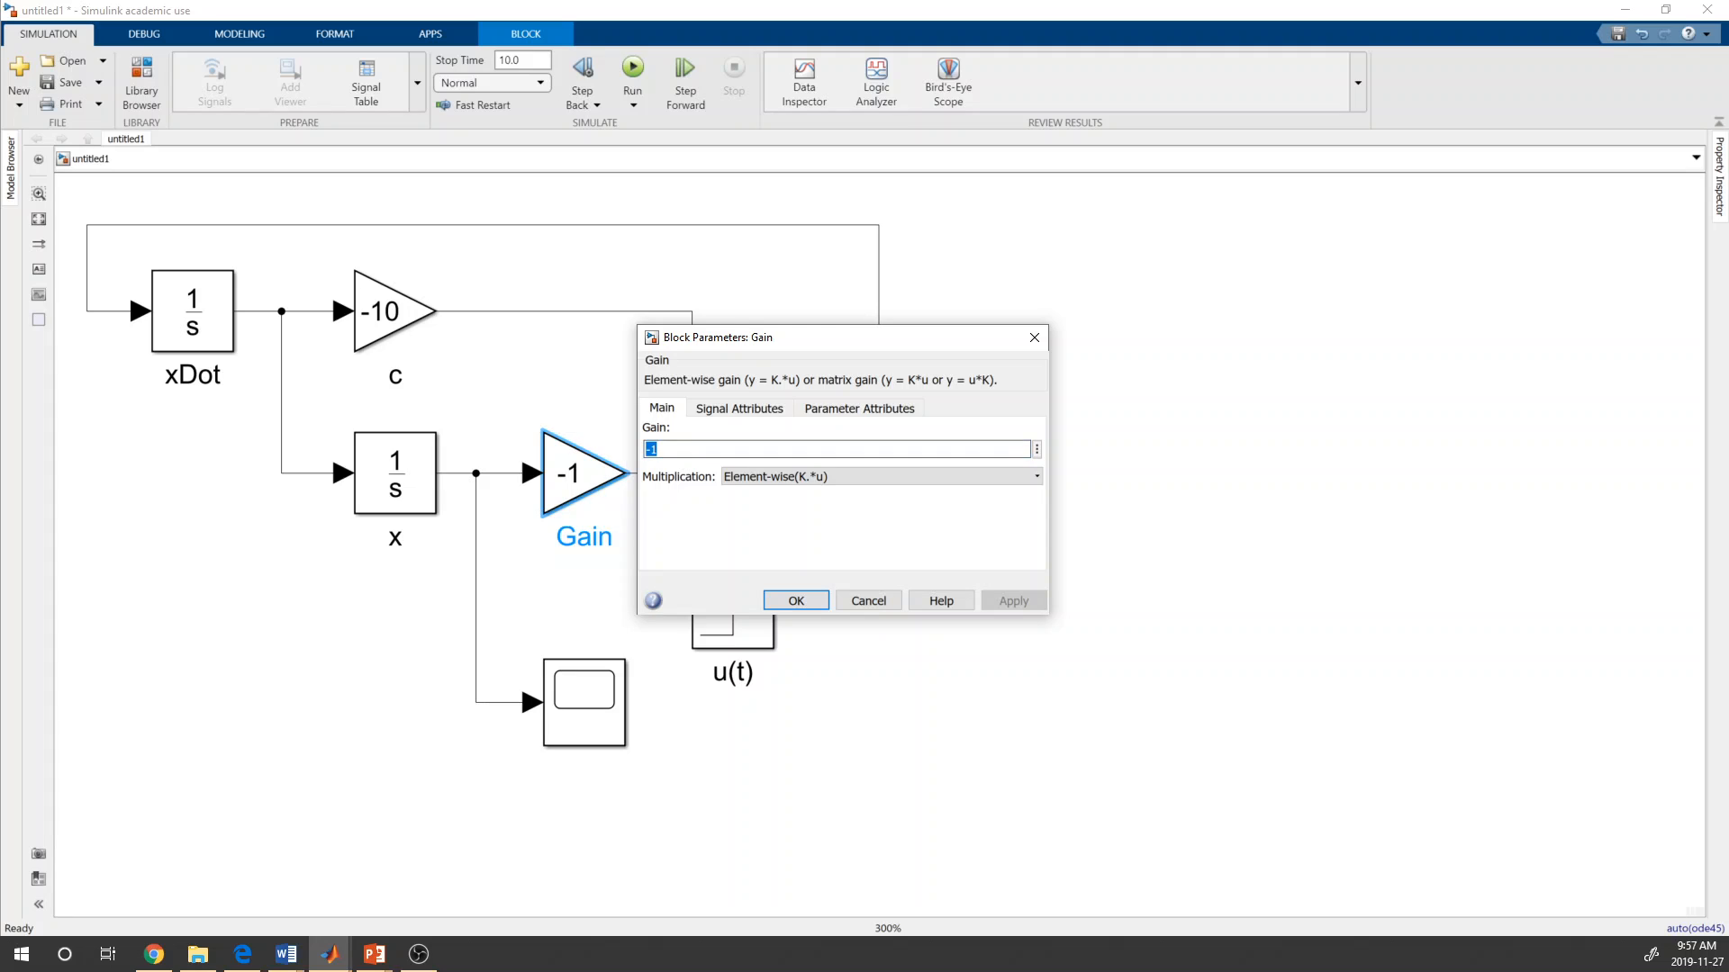
{"action": "type", "text": "00"}
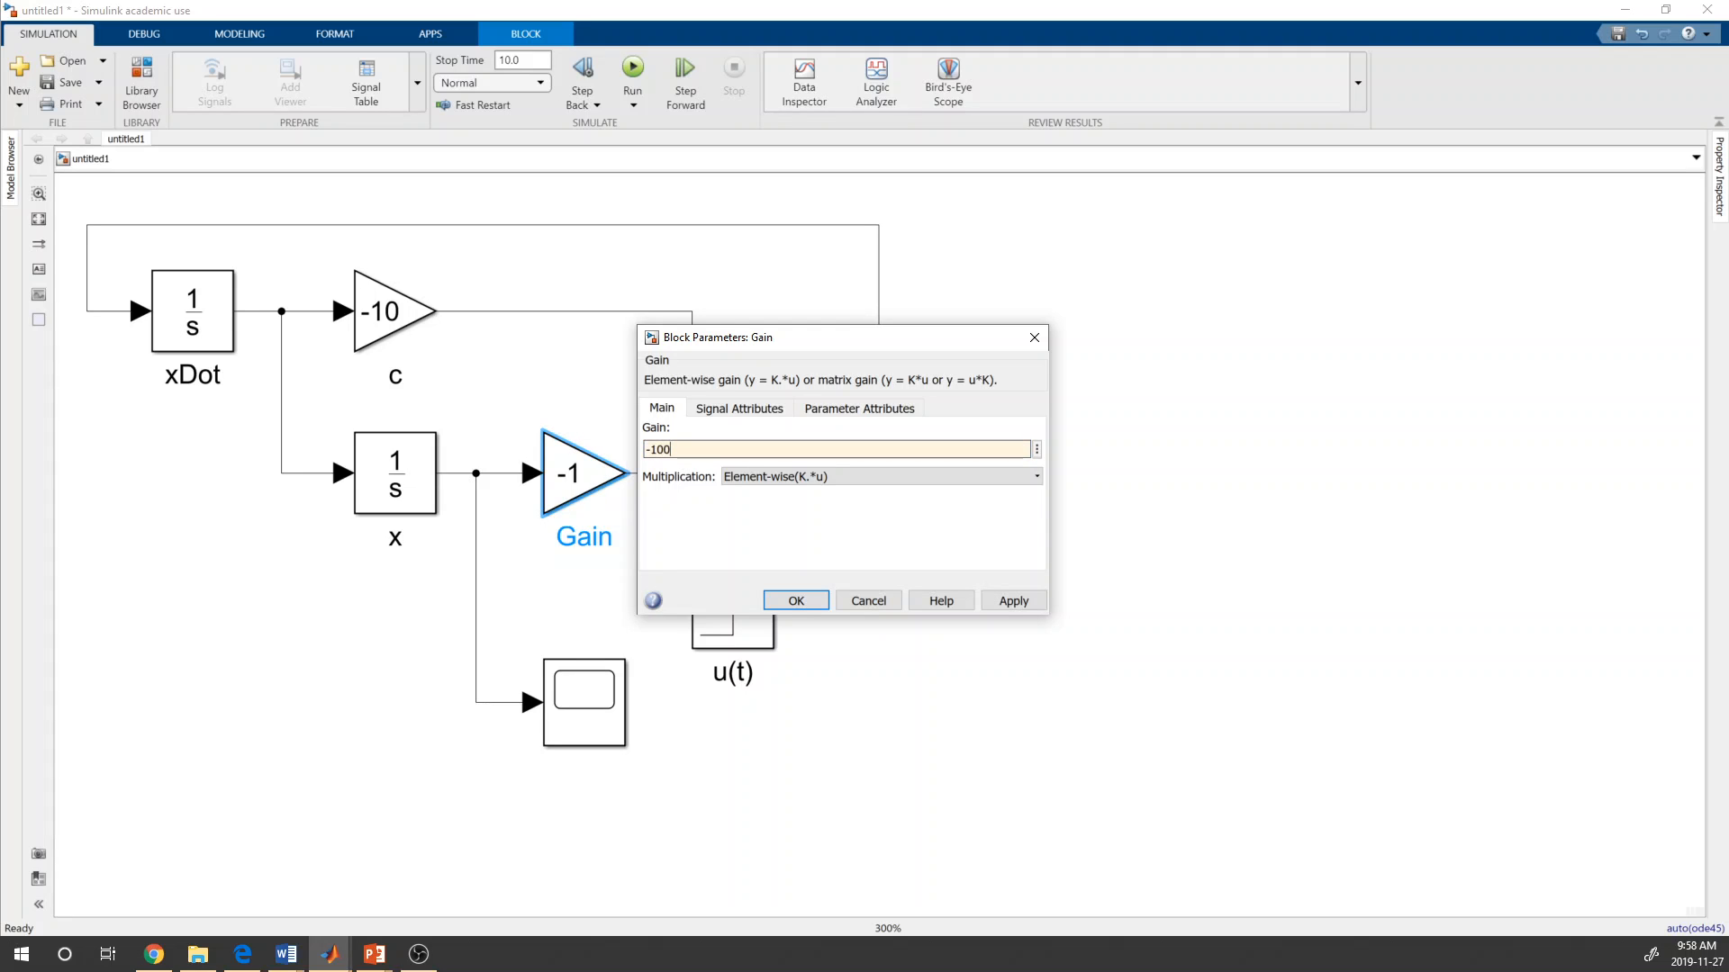
{"action": "left_click", "coordinate": [809, 600]}
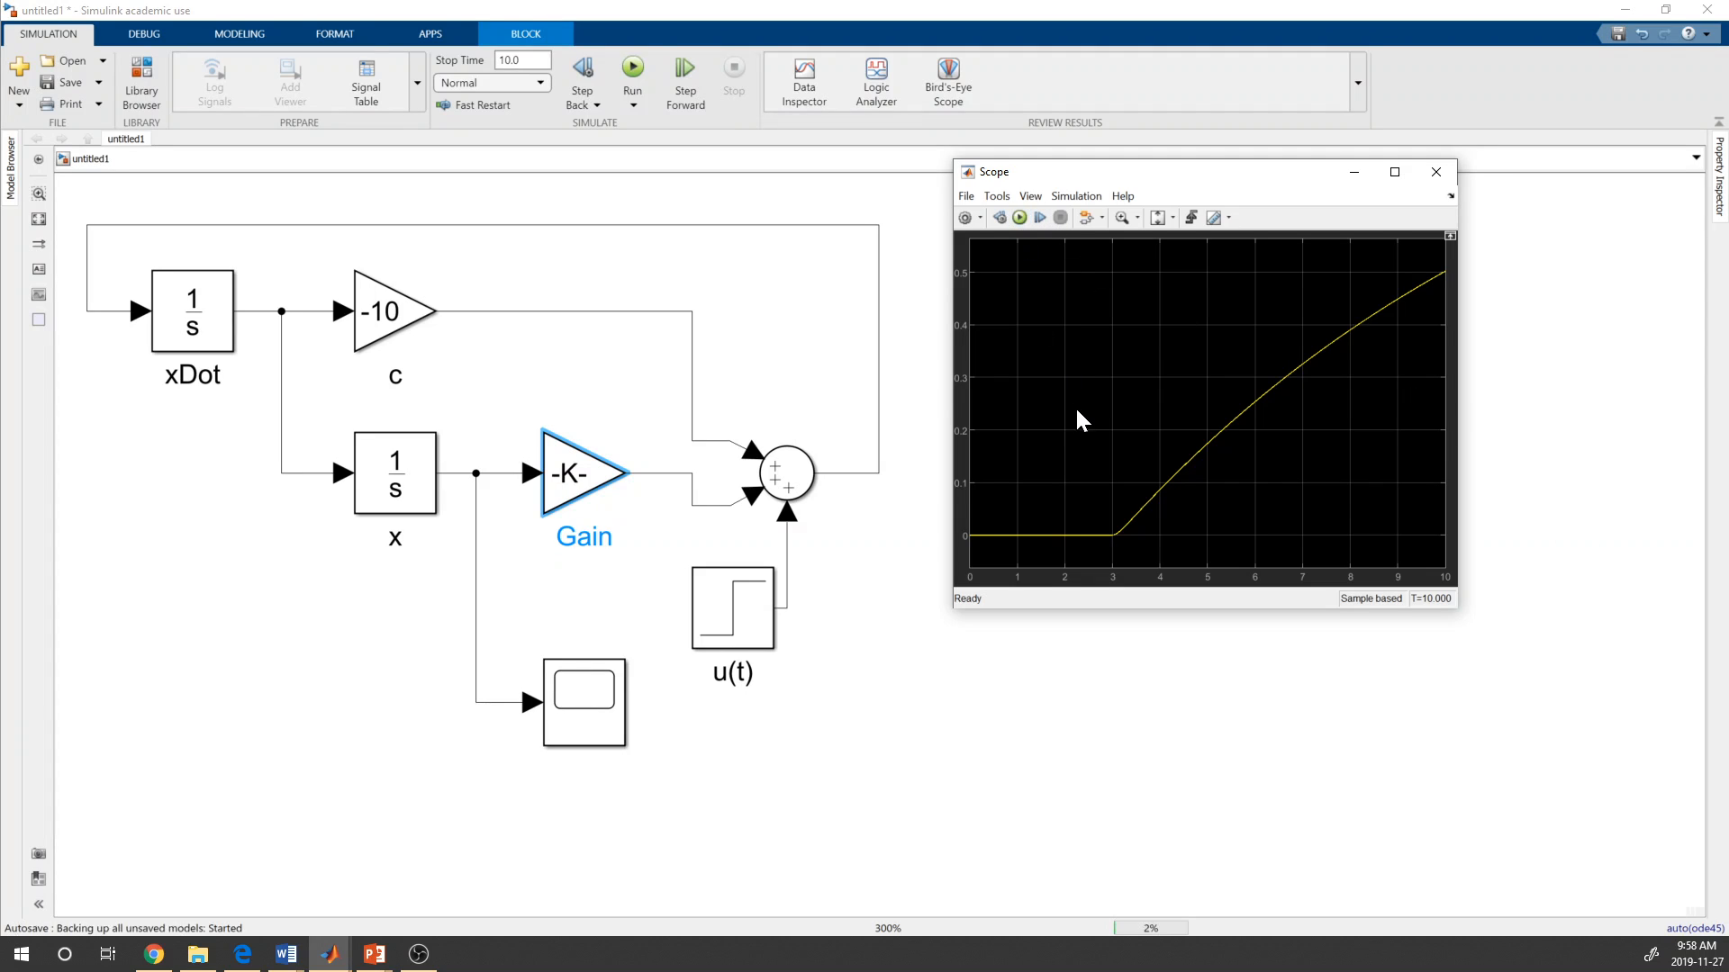
{"action": "key", "text": "ctrl+t"}
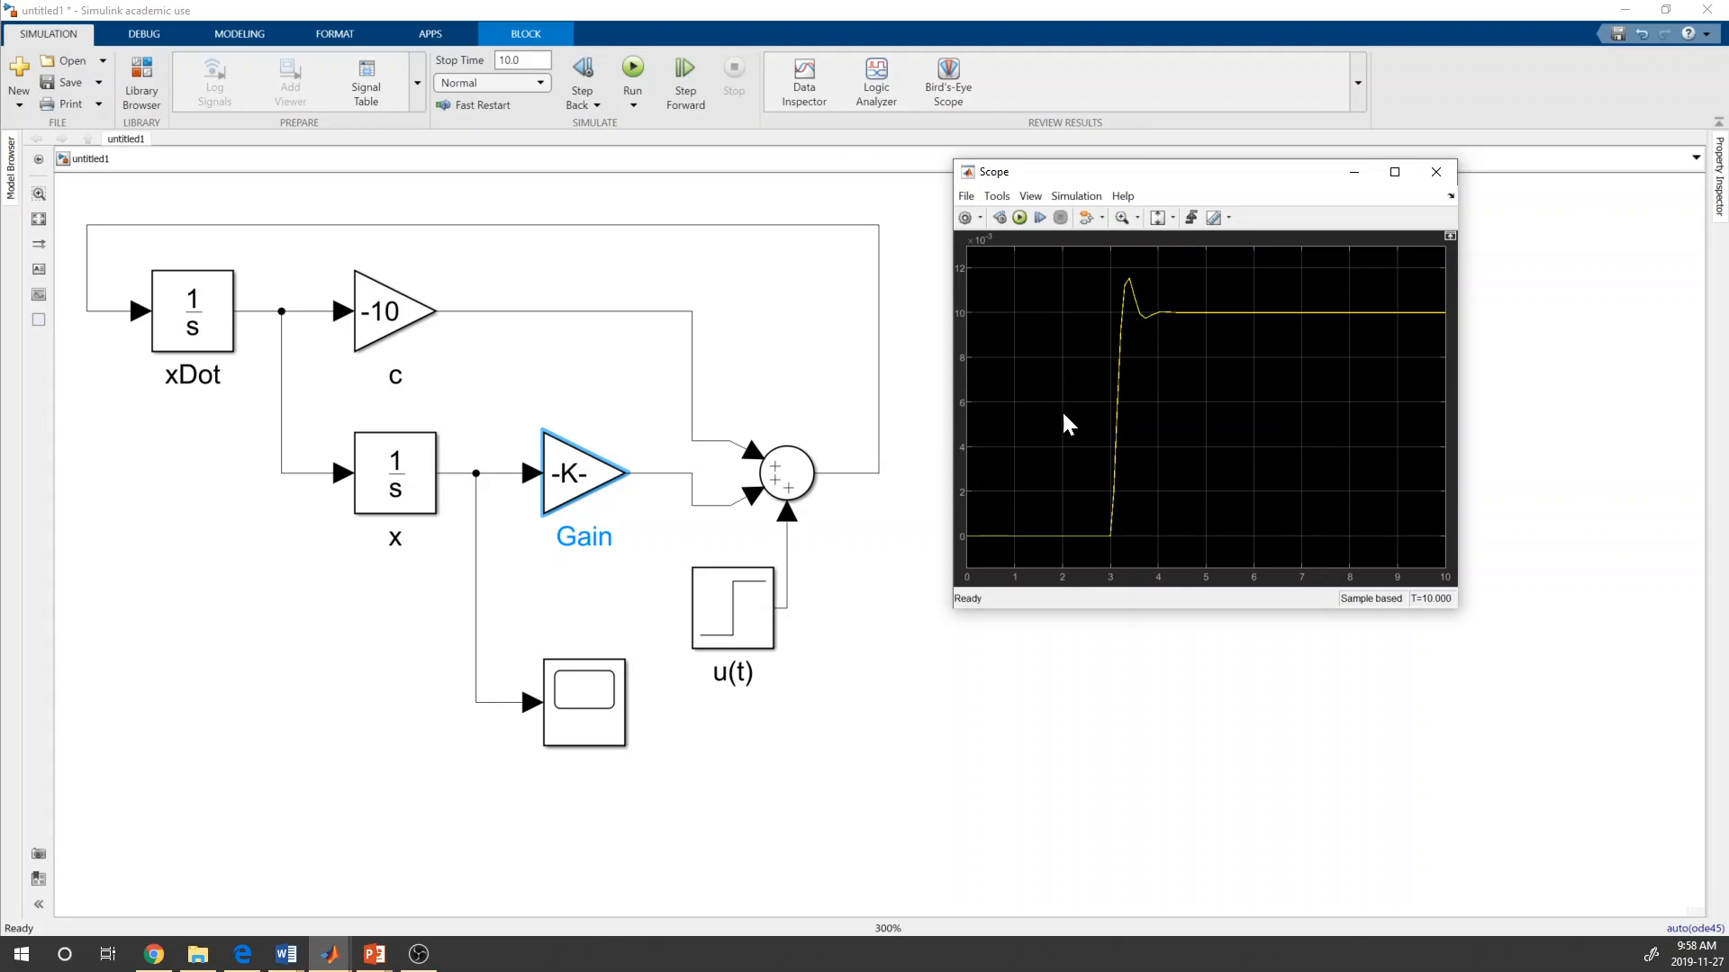
- Set the c gain to 10 and rerun the simulation to view the response in the Scope
{"action": "left_click", "coordinate": [595, 486]}
{"action": "left_click", "coordinate": [378, 331]}
{"action": "double_click", "coordinate": [378, 332]}
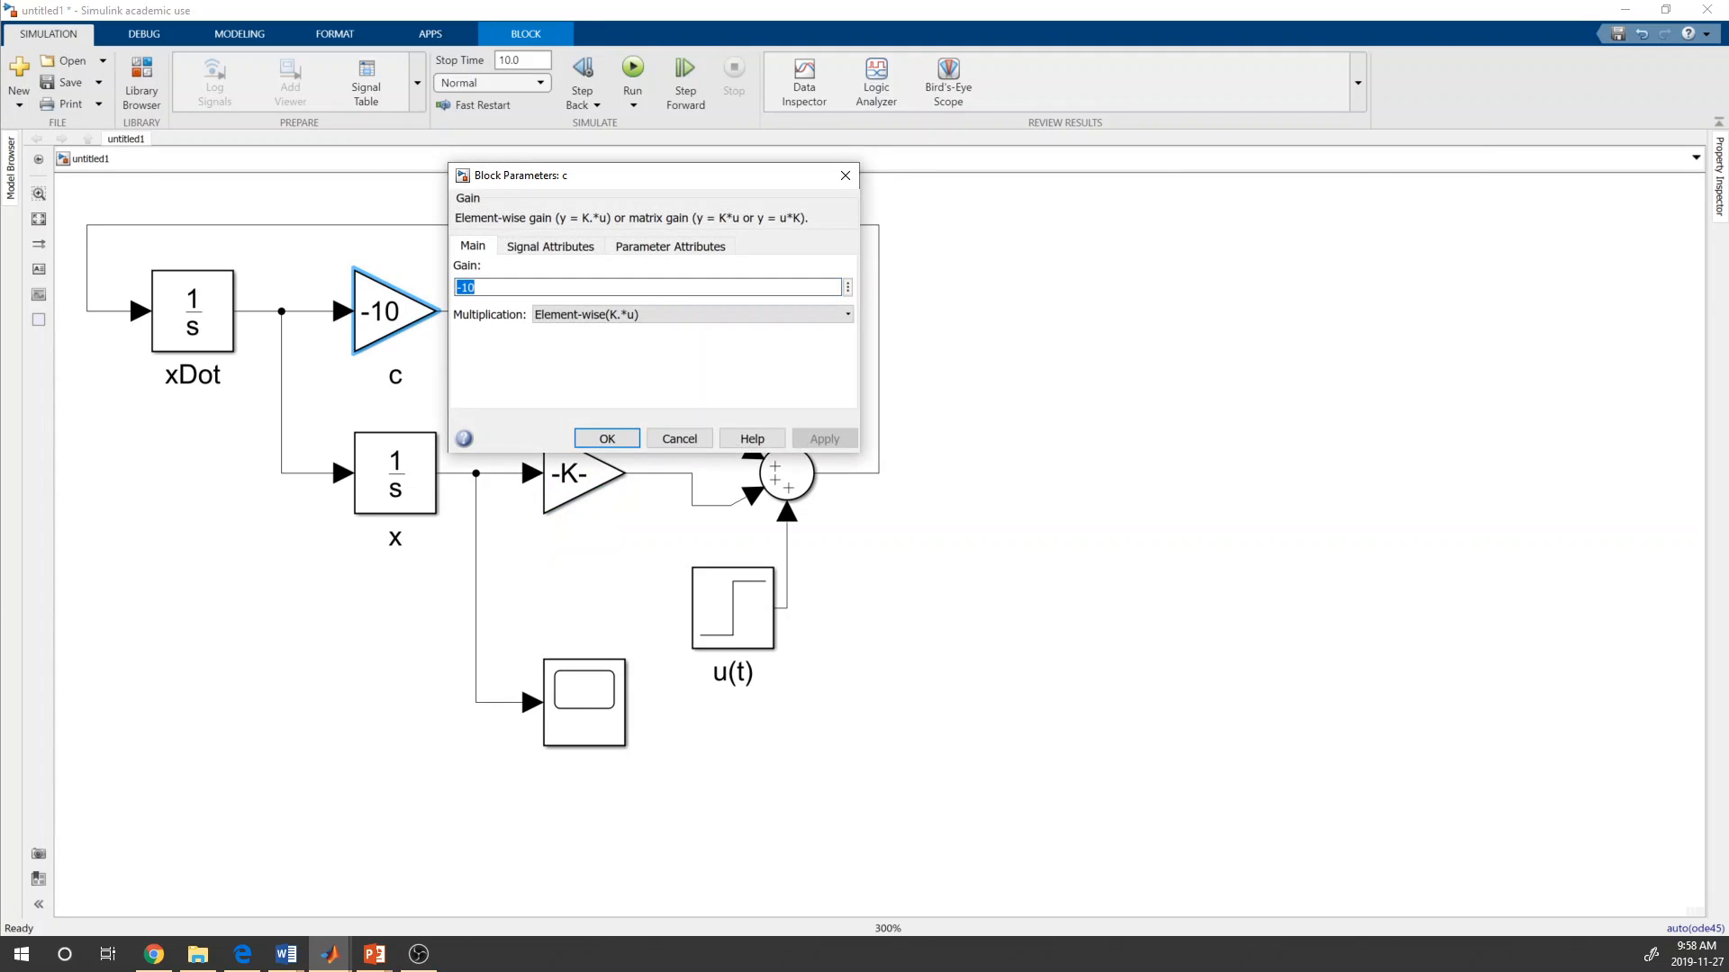
{"action": "type", "text": "10"}
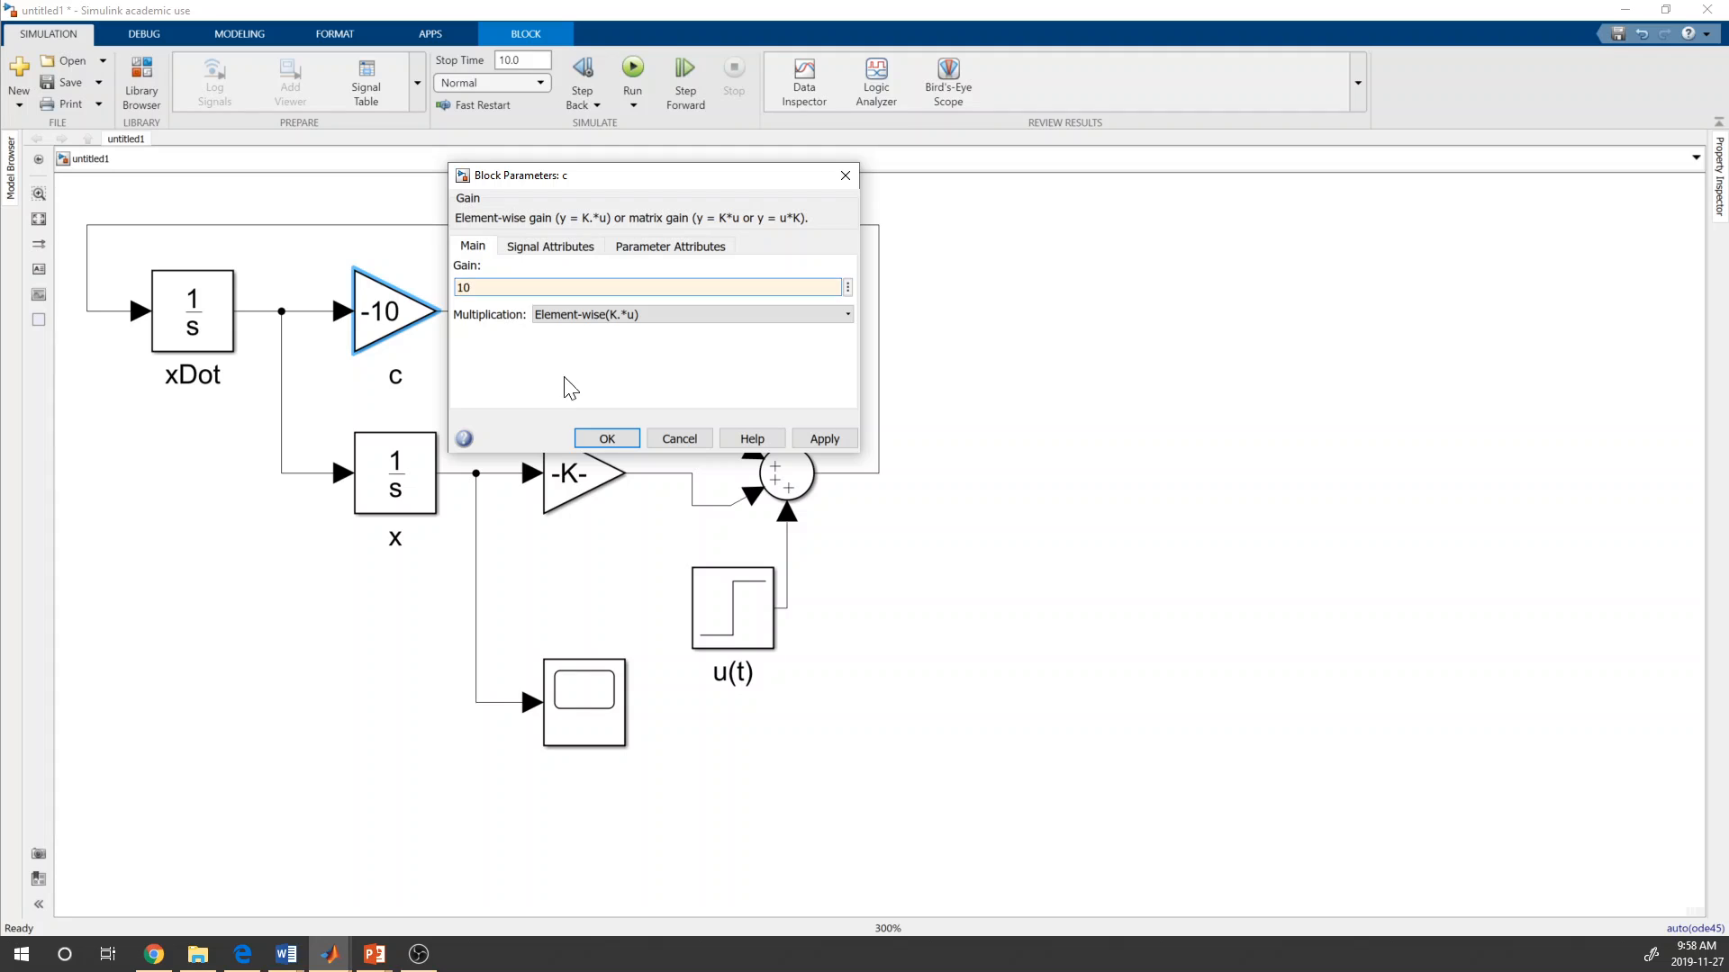
{"action": "left_click", "coordinate": [607, 438]}
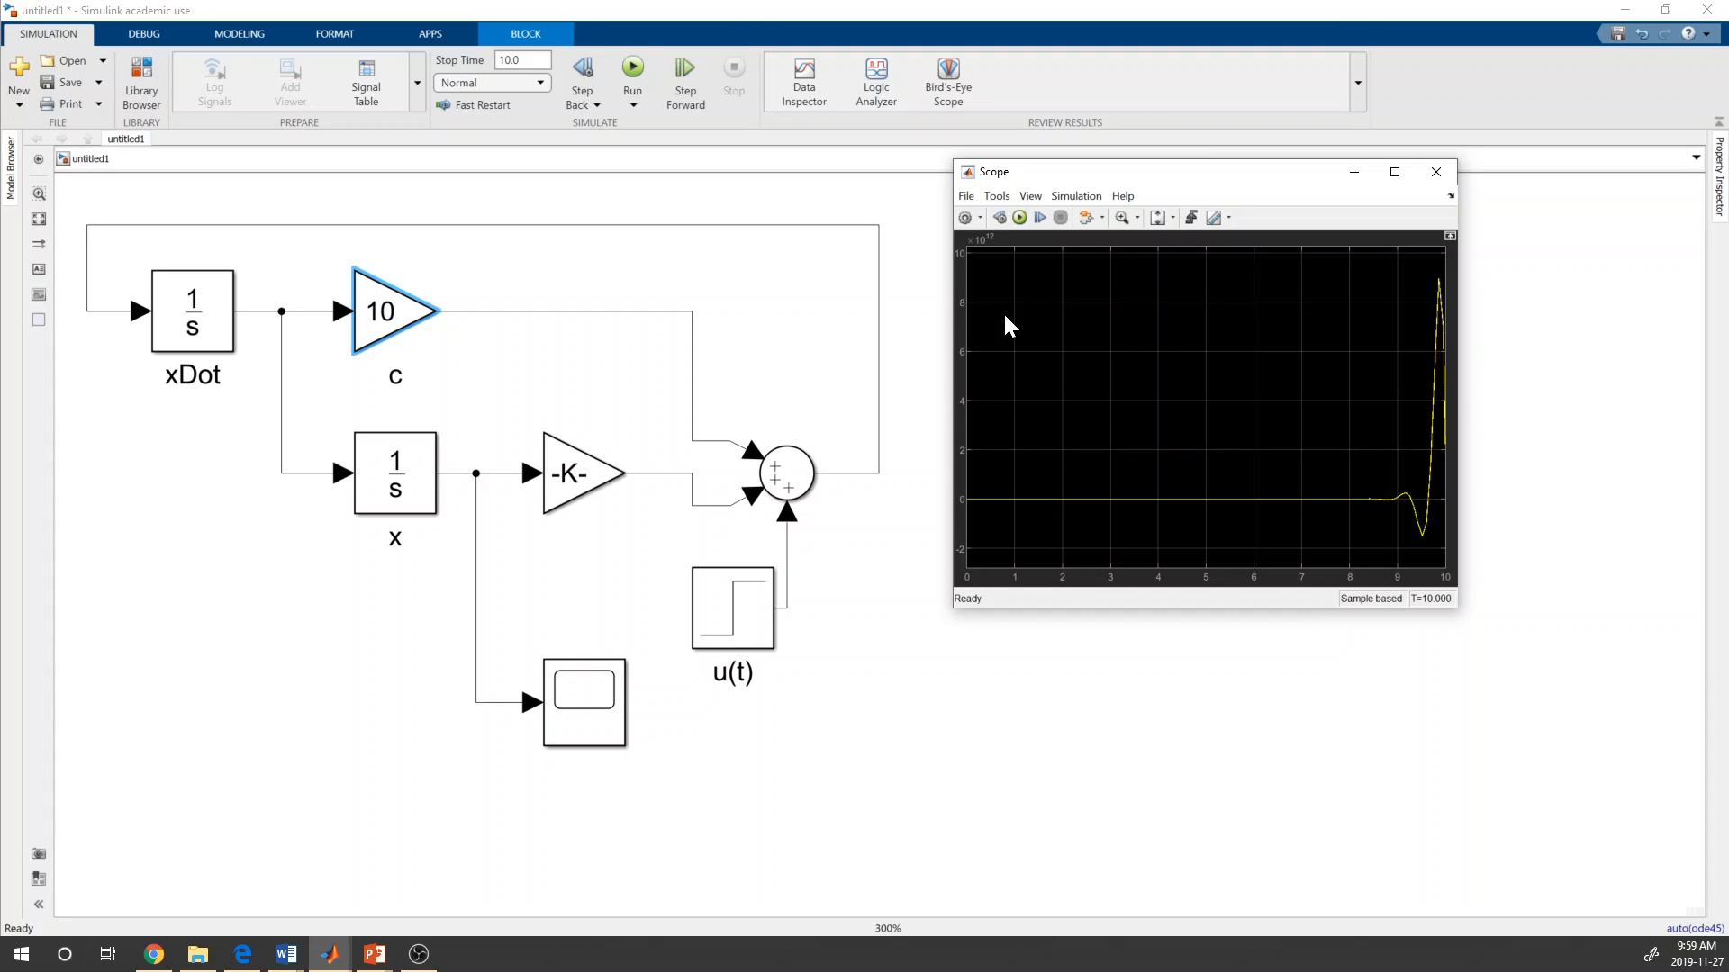
{"action": "left_click", "coordinate": [1436, 173]}
- Set the c gain to -1
{"action": "double_click", "coordinate": [393, 312]}
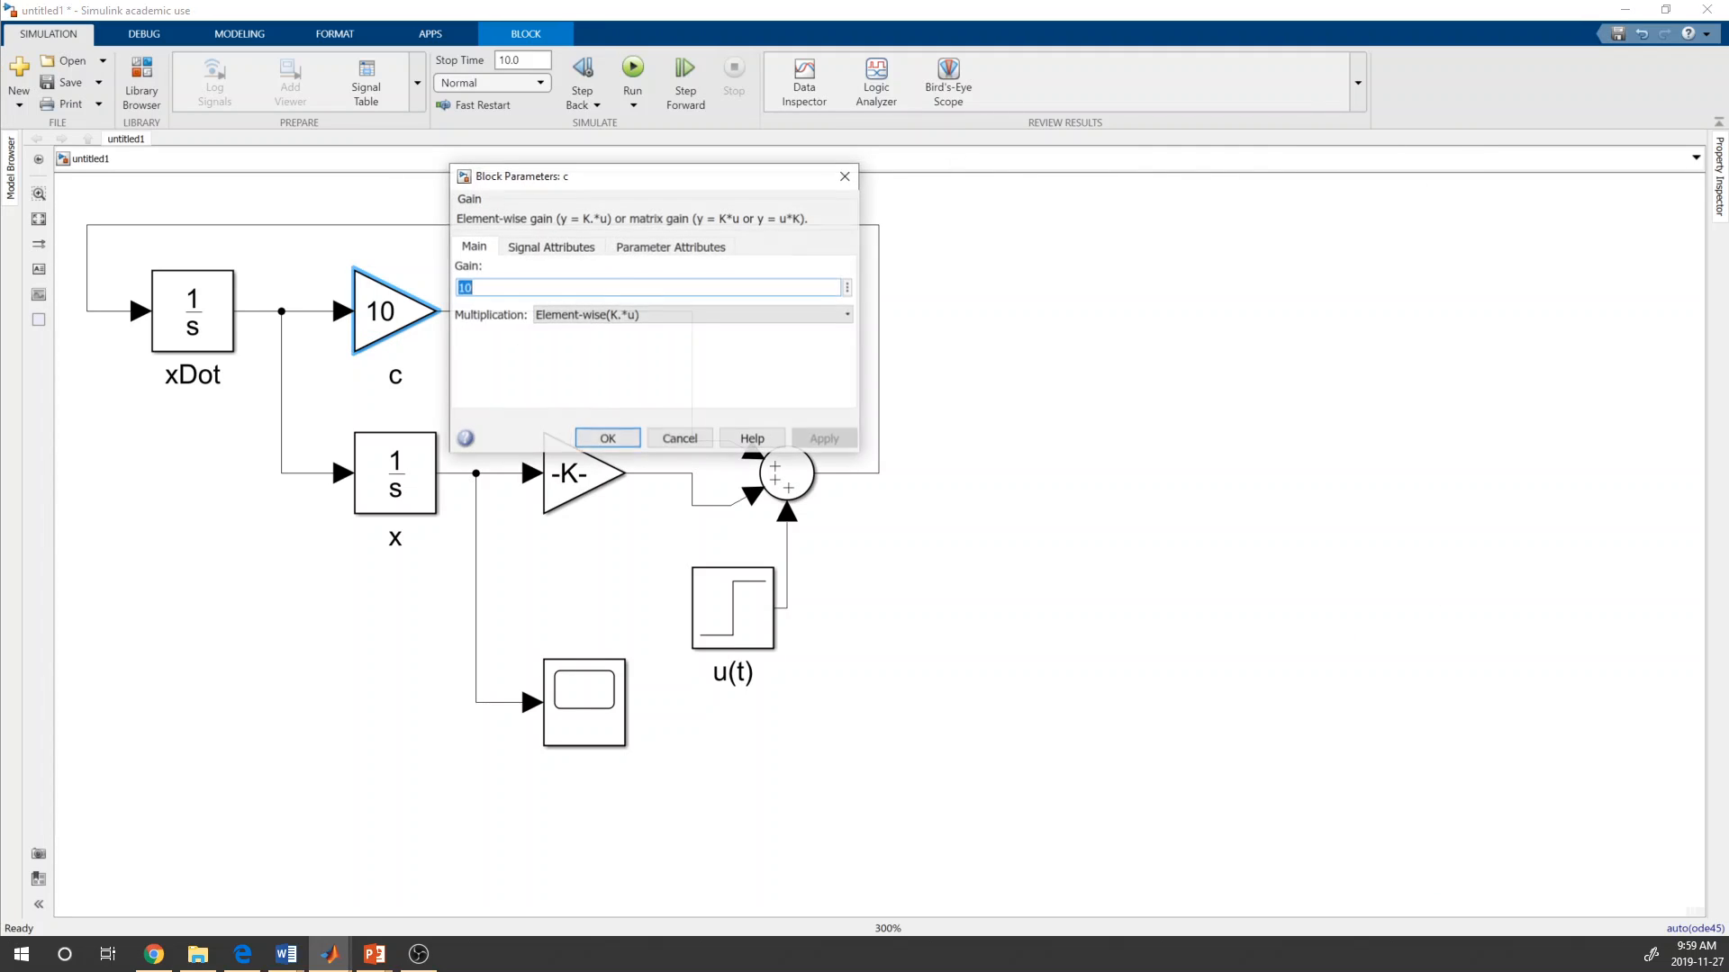
{"action": "type", "text": "-1"}
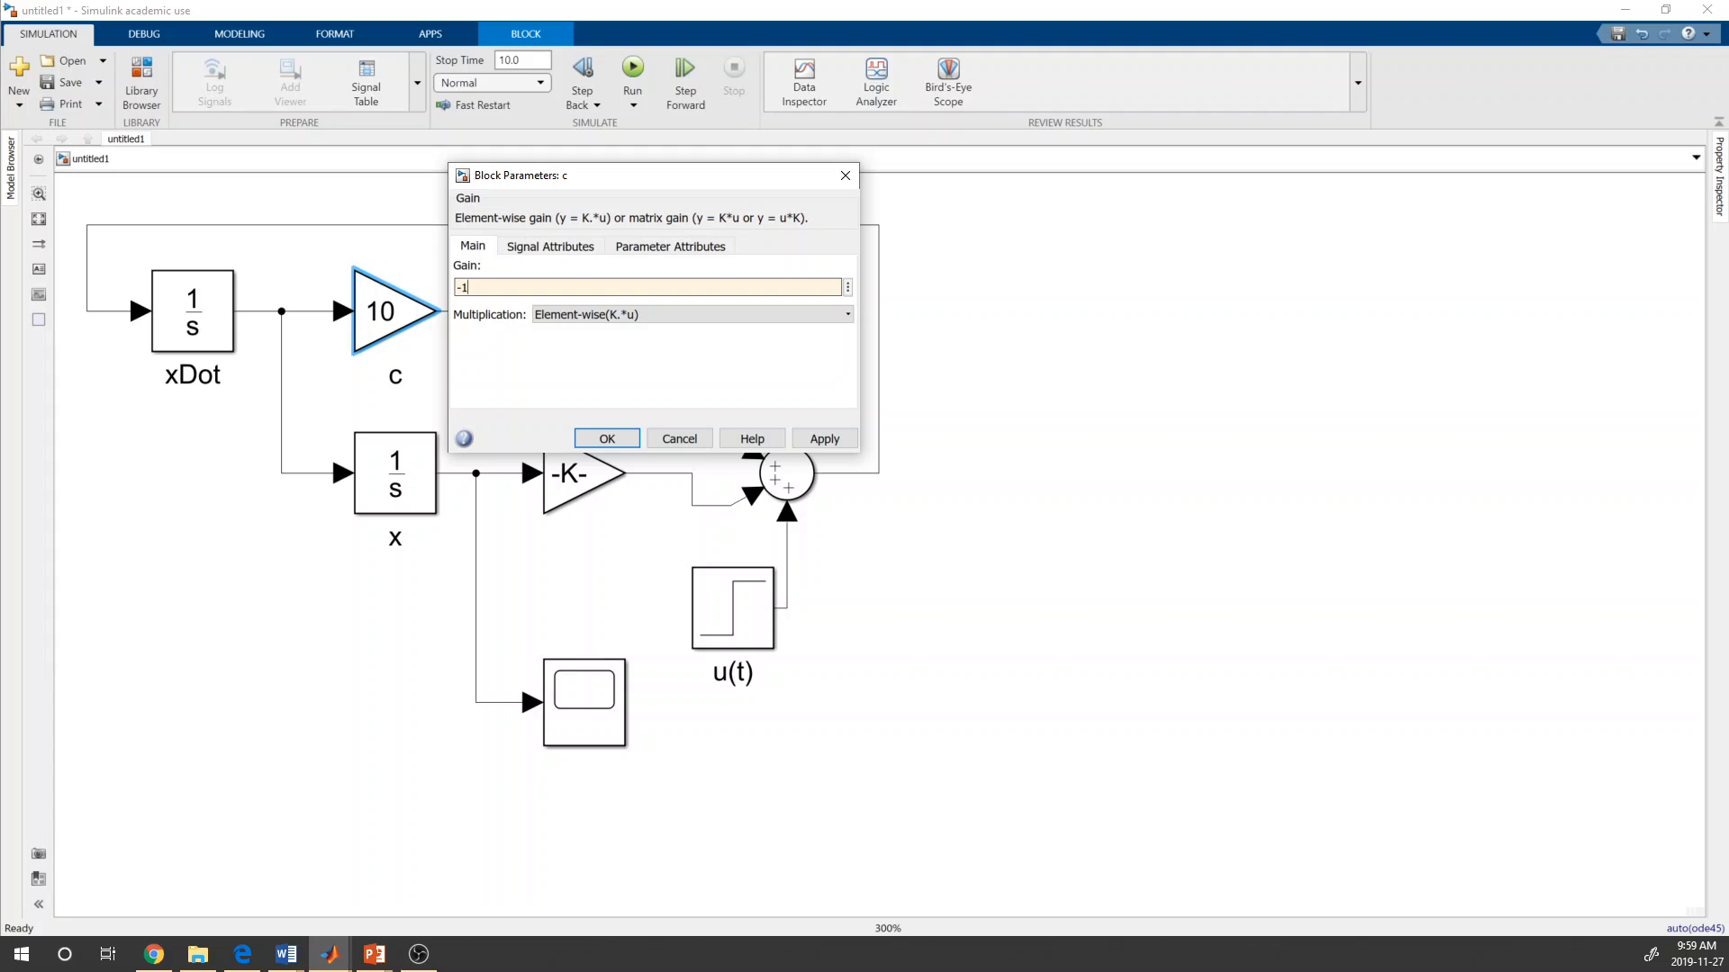
{"action": "key", "text": "Return"}
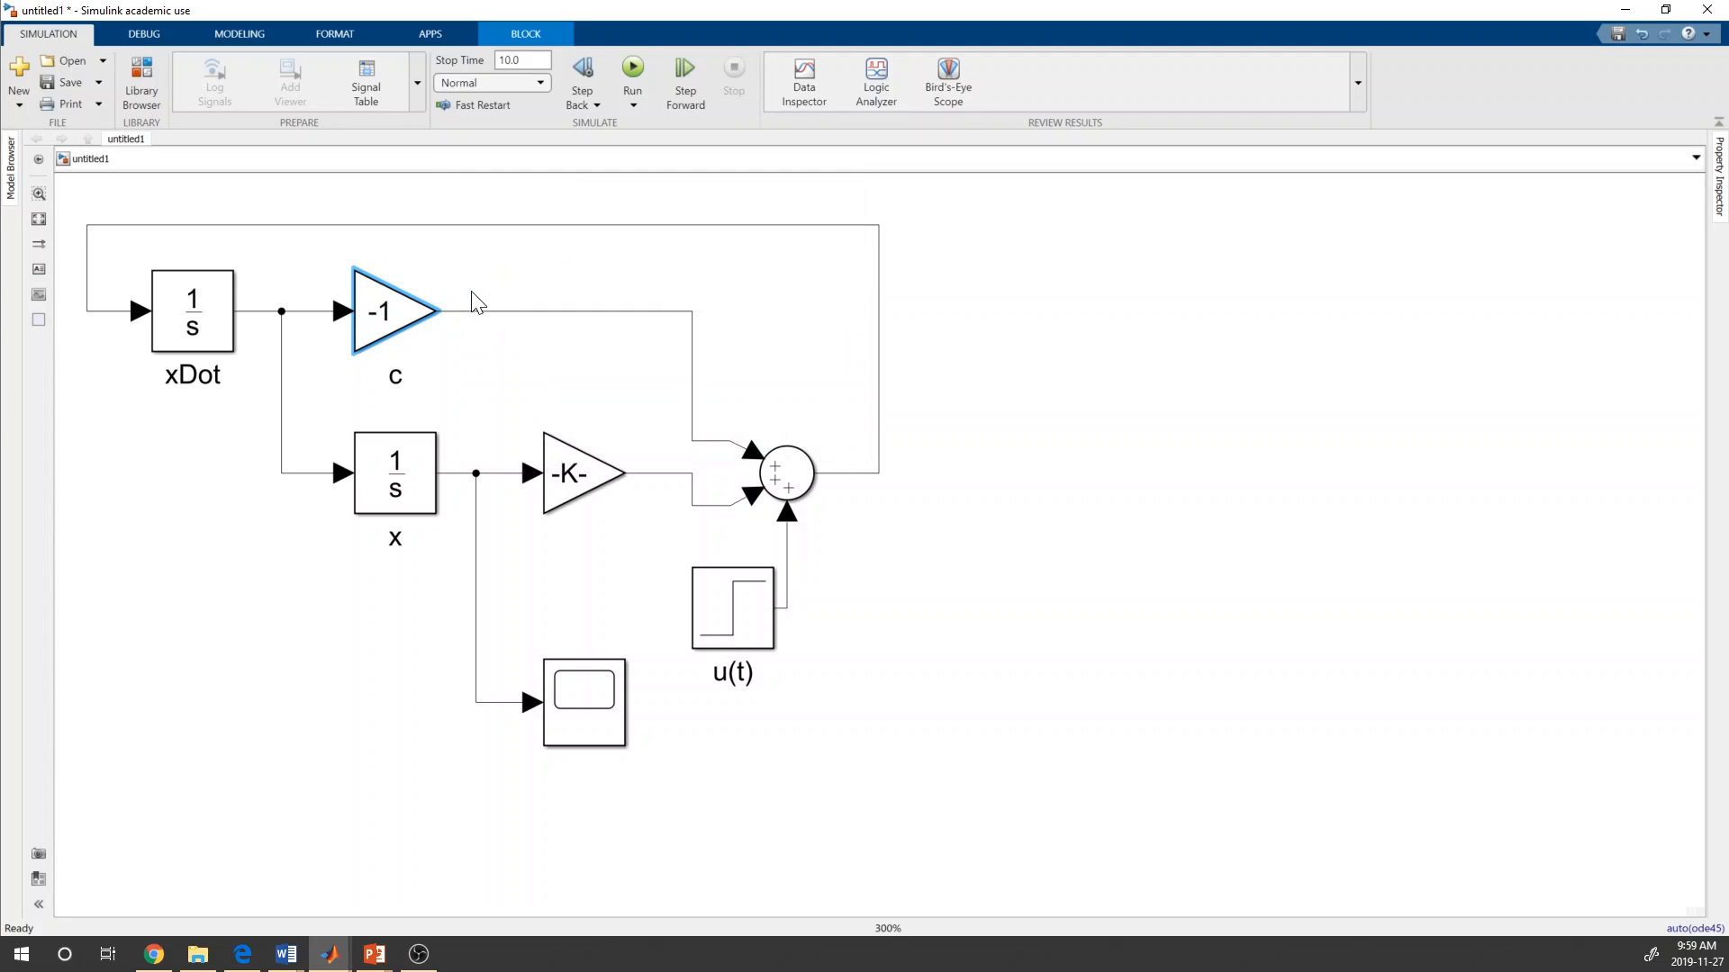
- Run the simulation with the current gains and view the x response in the Scope
{"action": "left_click", "coordinate": [630, 73]}
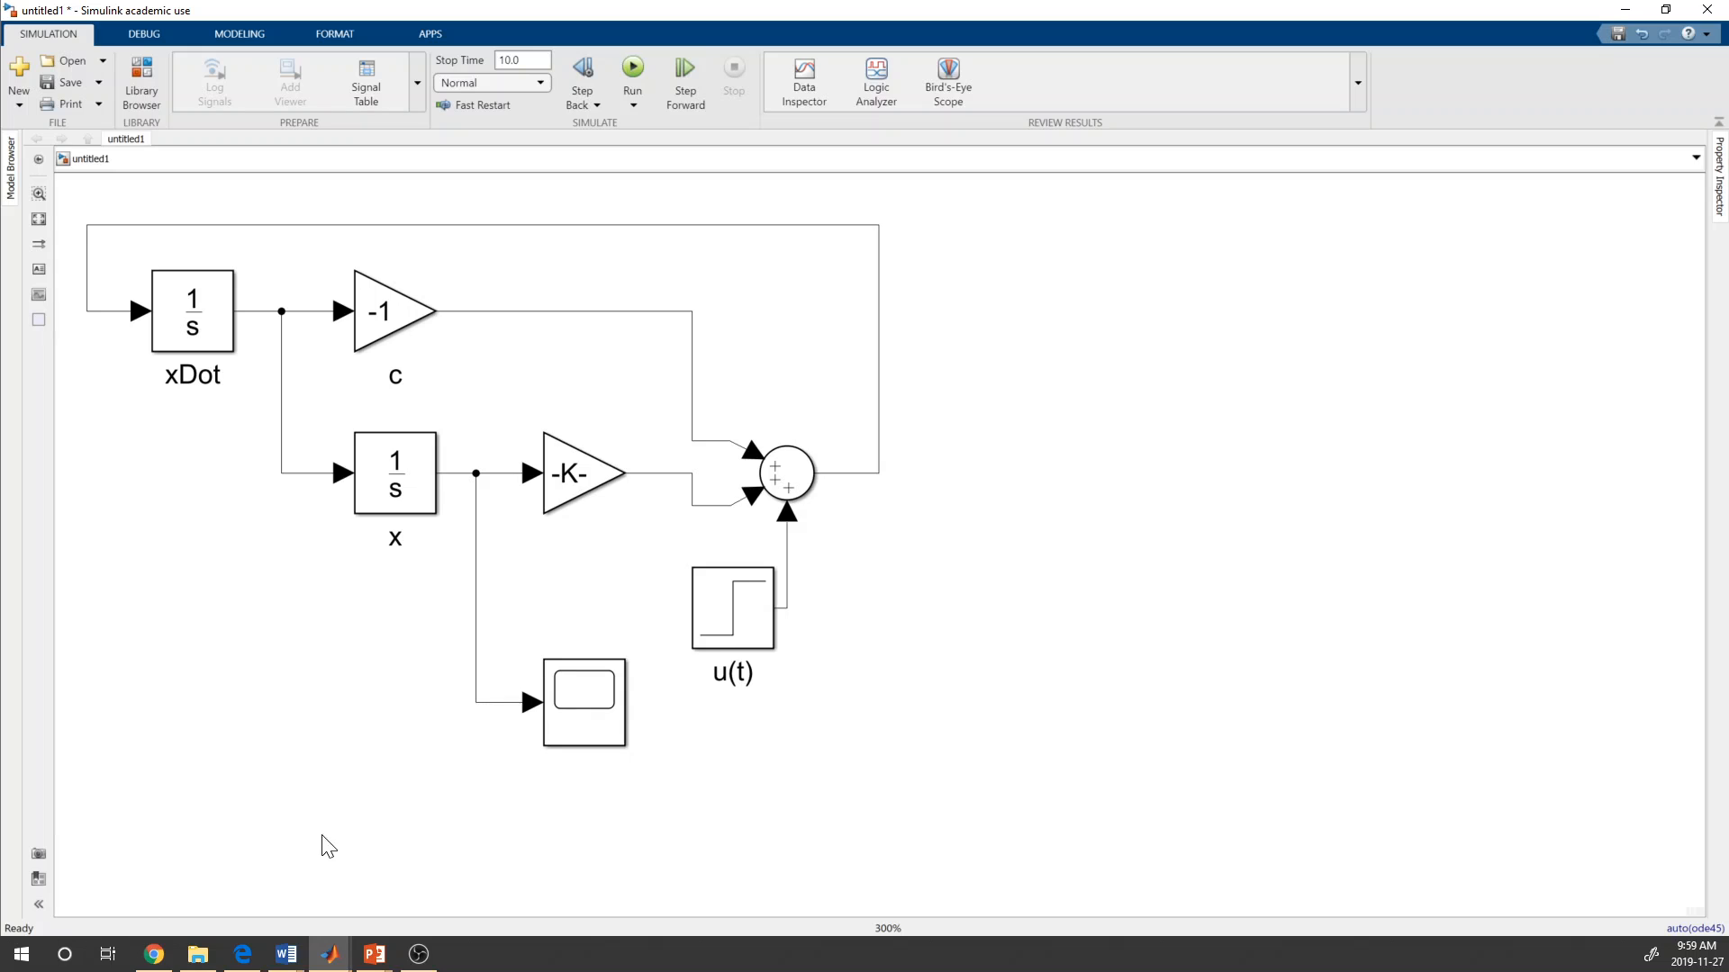
{"action": "left_click", "coordinate": [587, 689]}
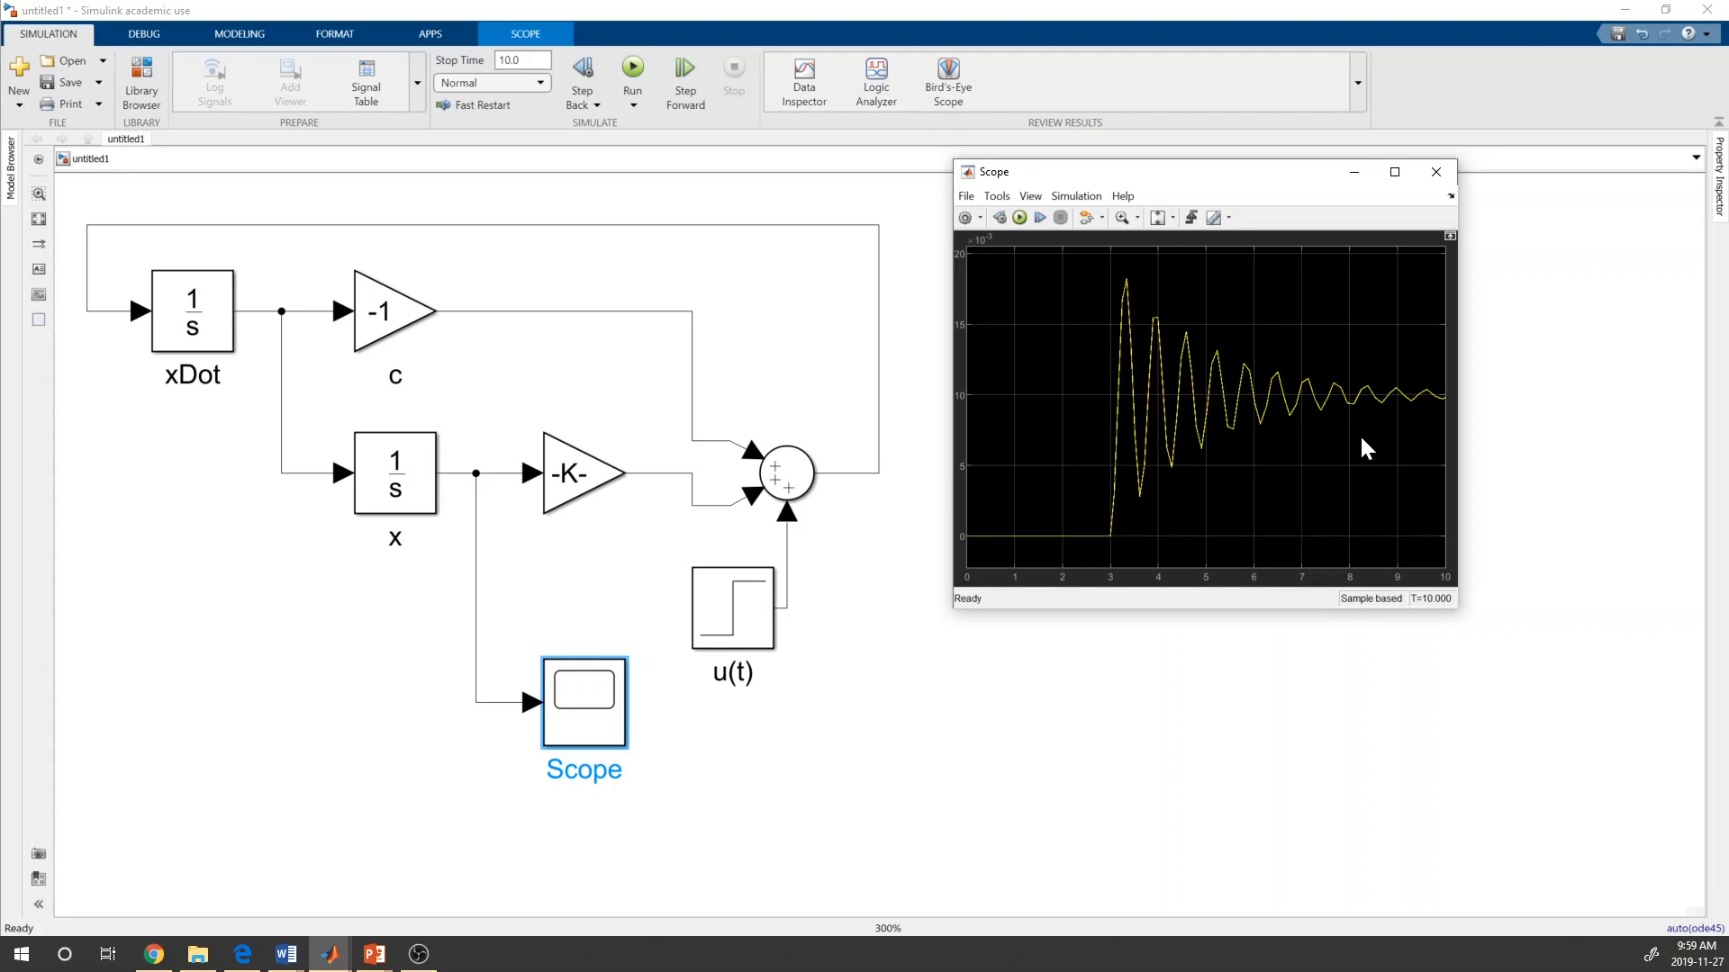
{"action": "left_click", "coordinate": [1435, 172]}
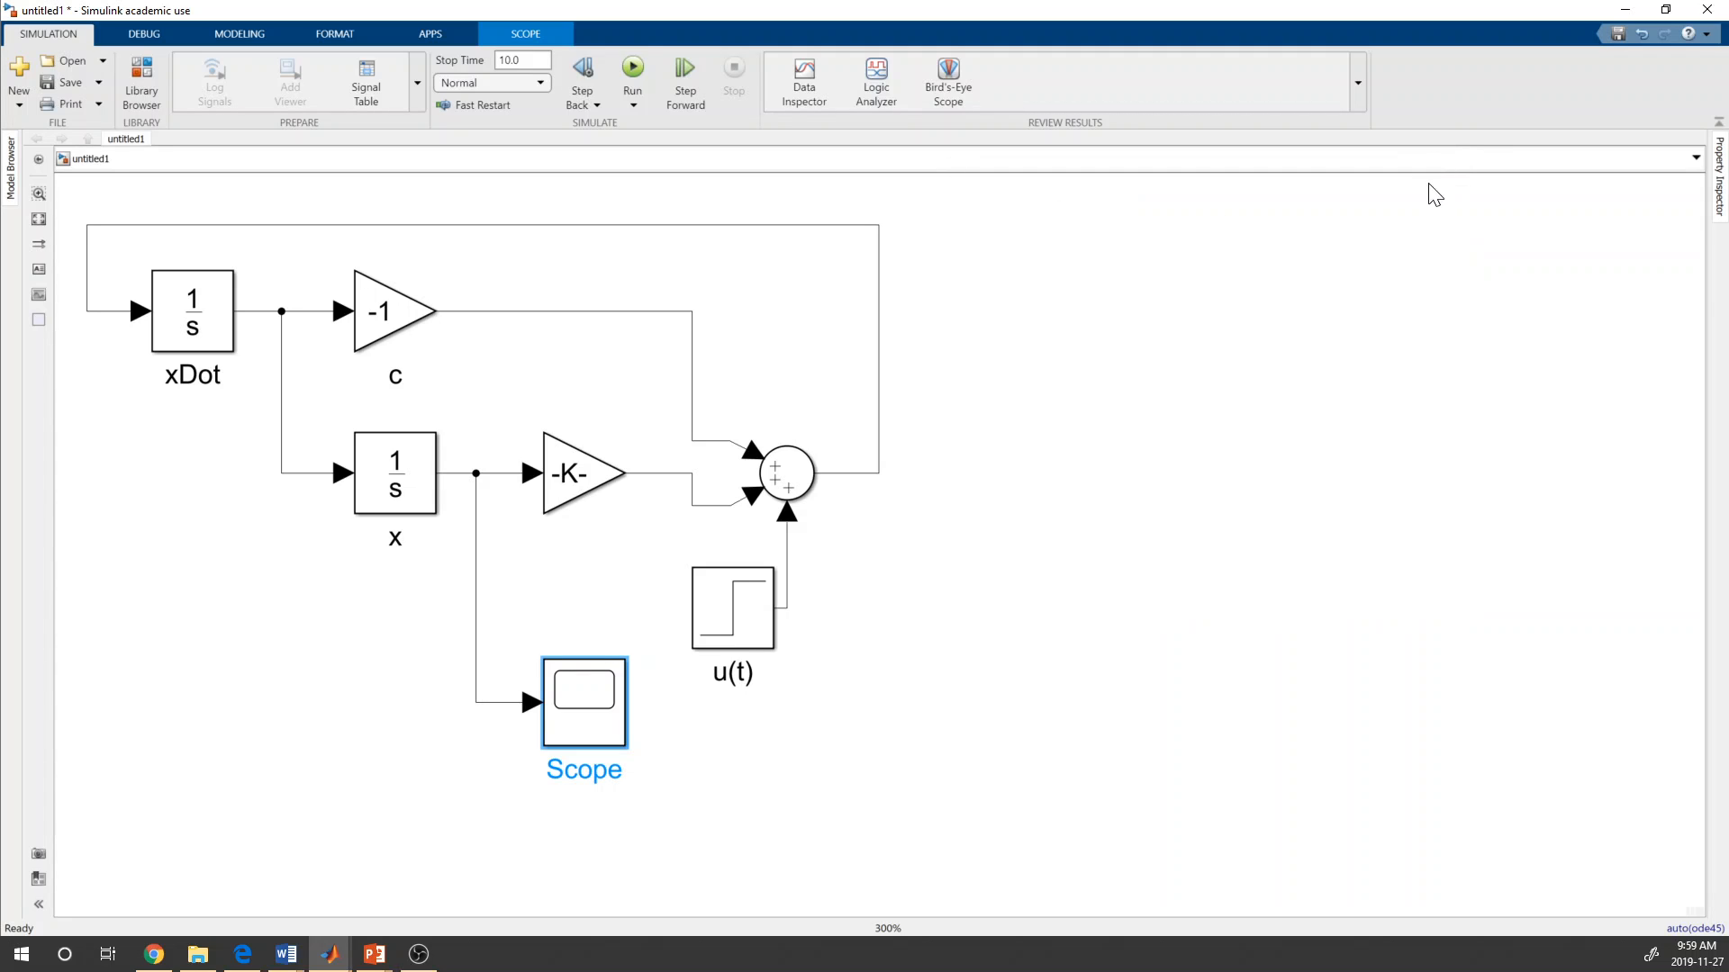